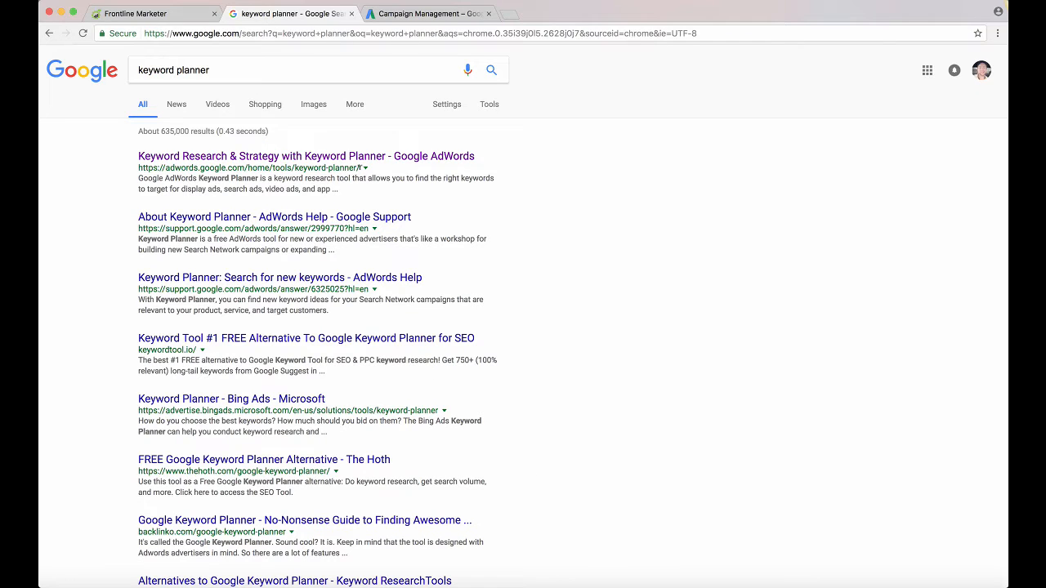
Examine the web address of the AdWords Keyword Planner search result and view the AdWords campaign overview
drag(359, 167, 136, 168)
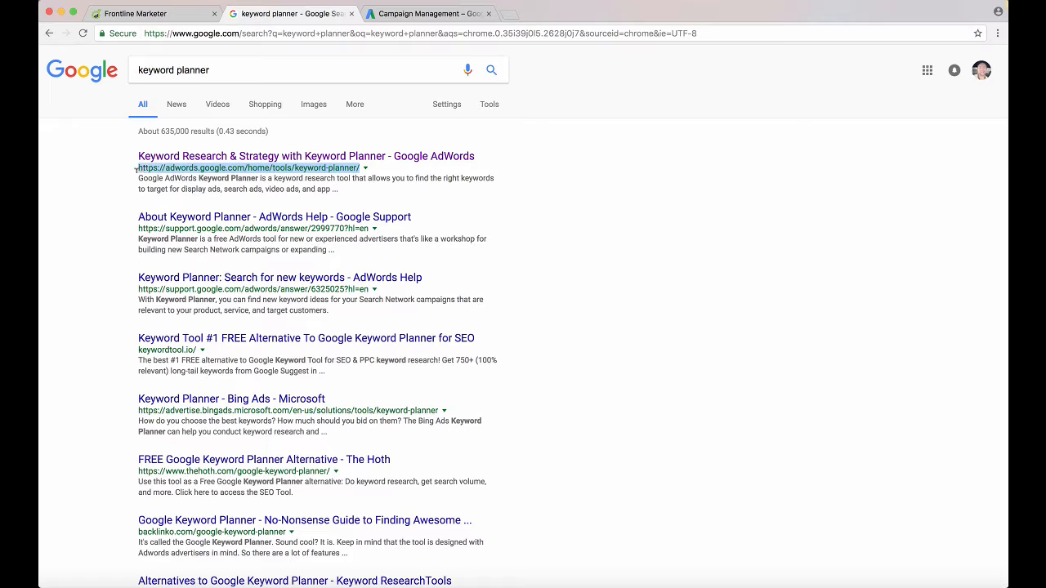
click(131, 186)
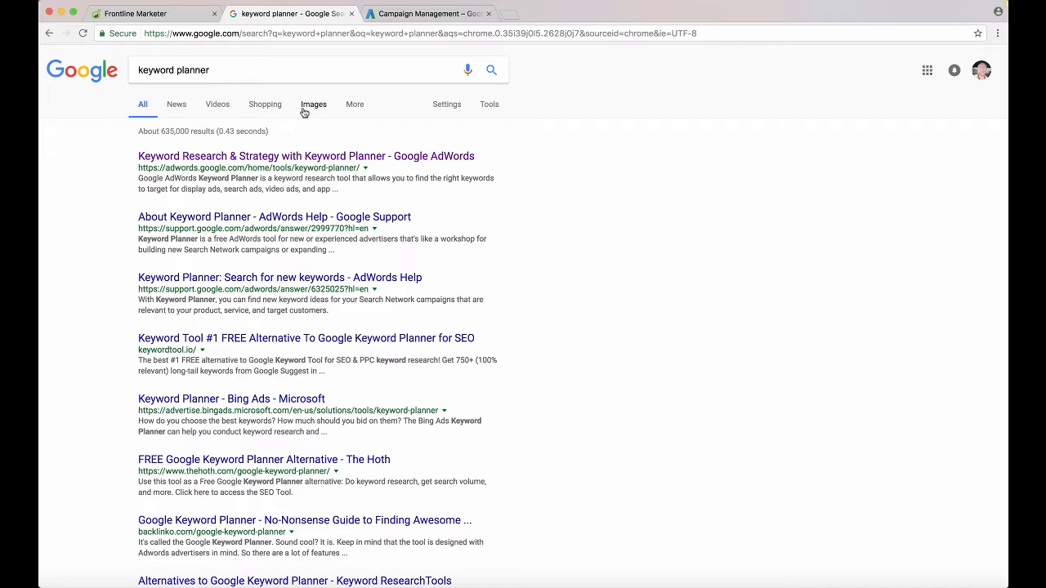
click(401, 14)
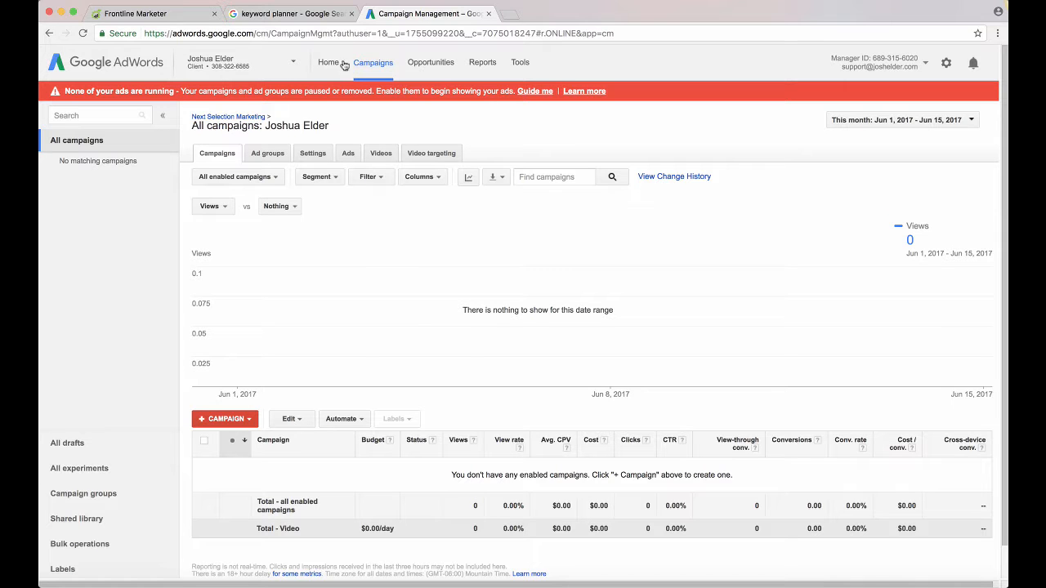
Search Google for "how to lose weight fast for men" and look through the results and related searches
click(315, 15)
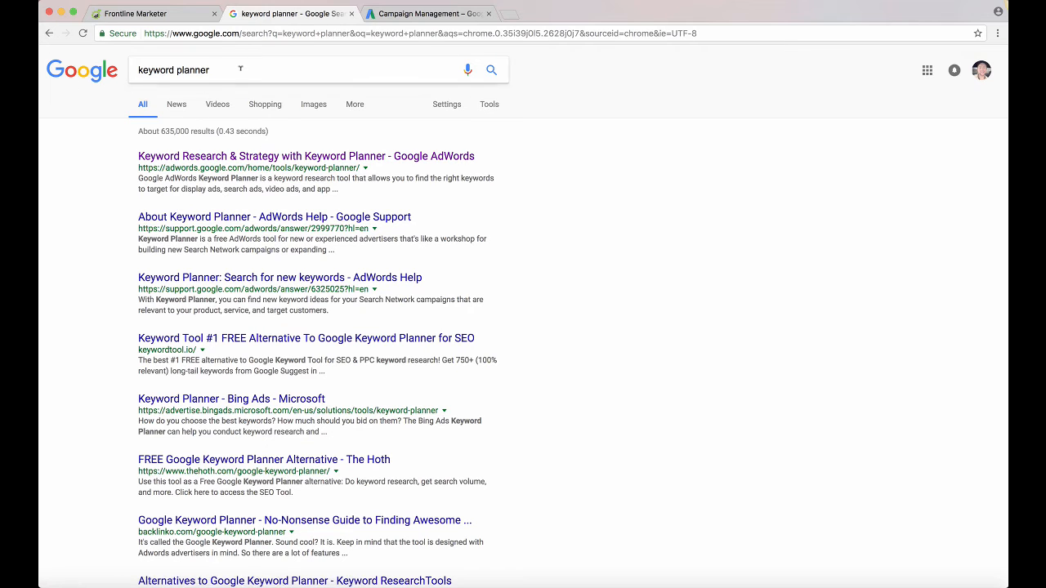
drag(214, 70, 97, 51)
text(how to )
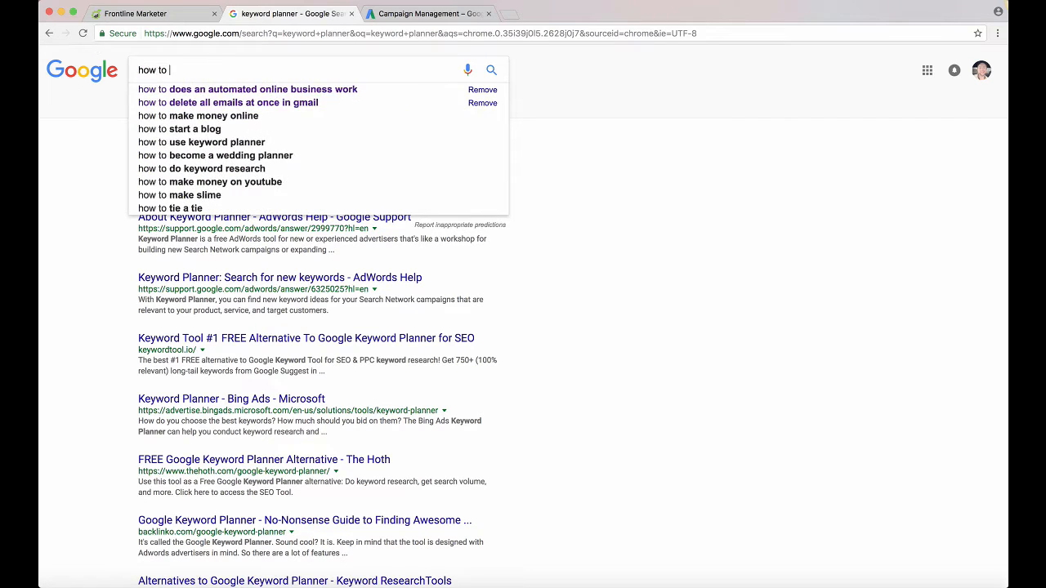
text(lose weight)
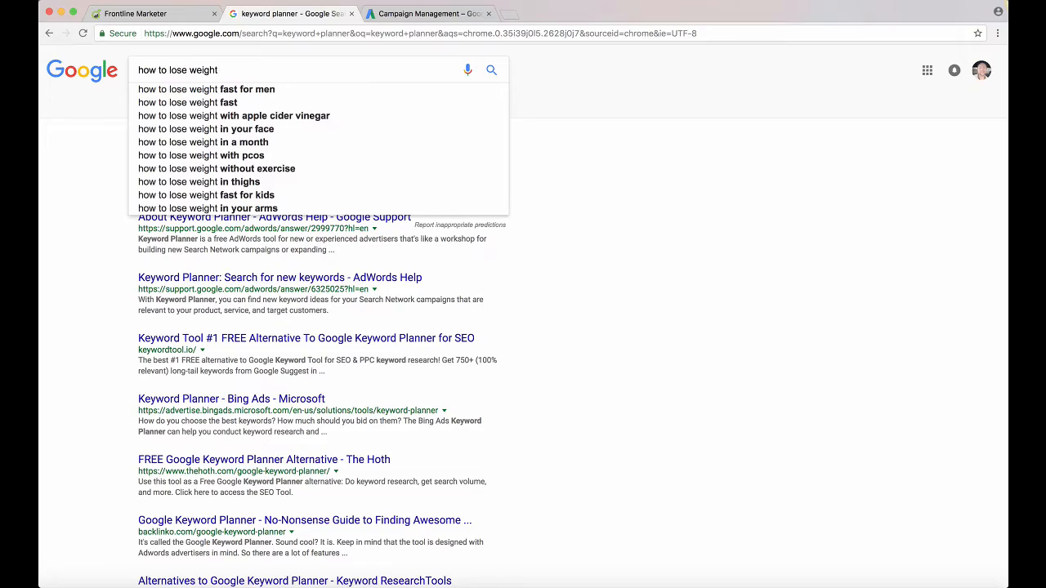
click(149, 89)
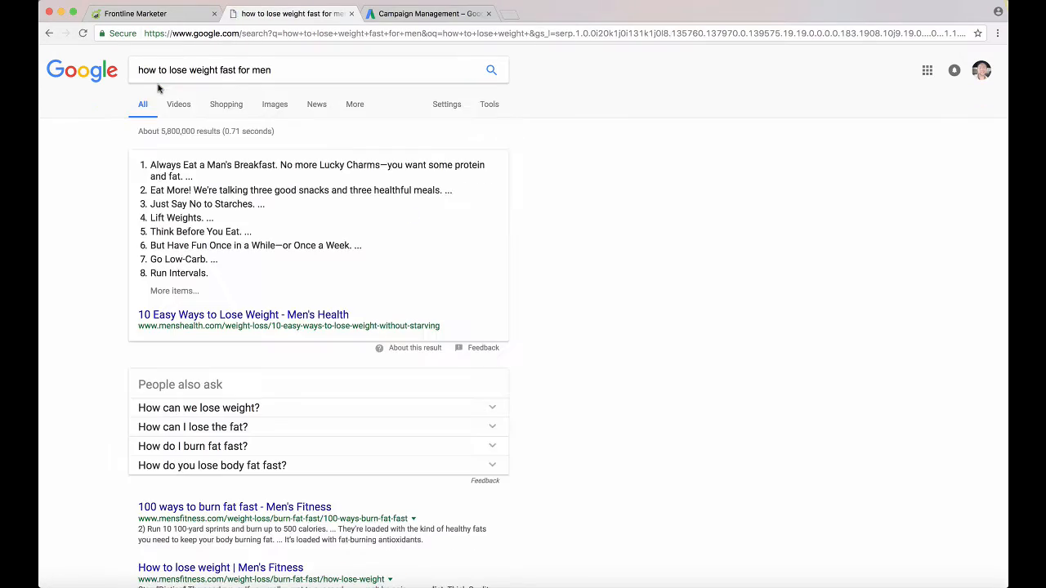
scroll(271, 245, down, 10)
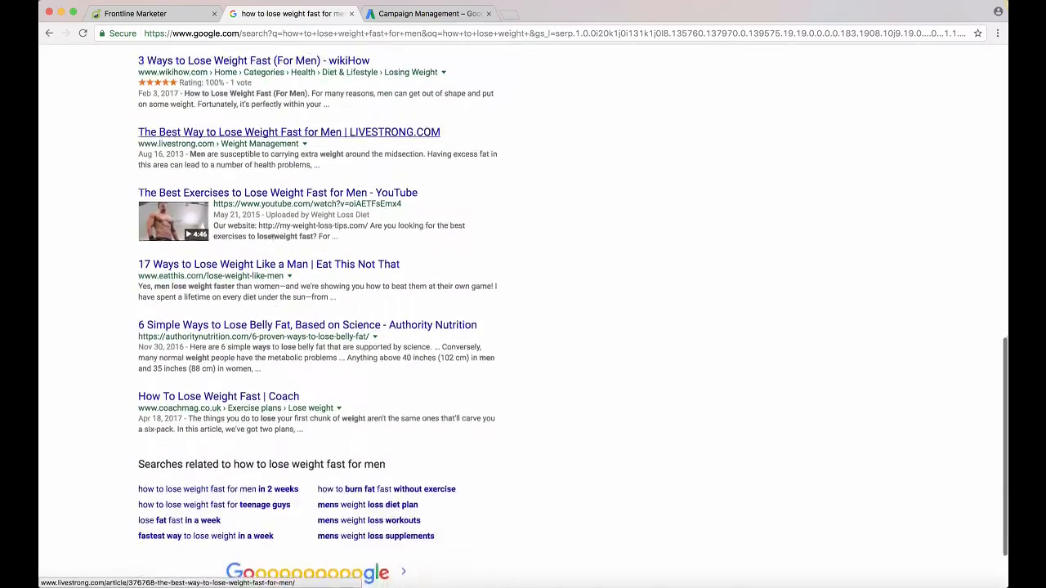
scroll(273, 241, up, 15)
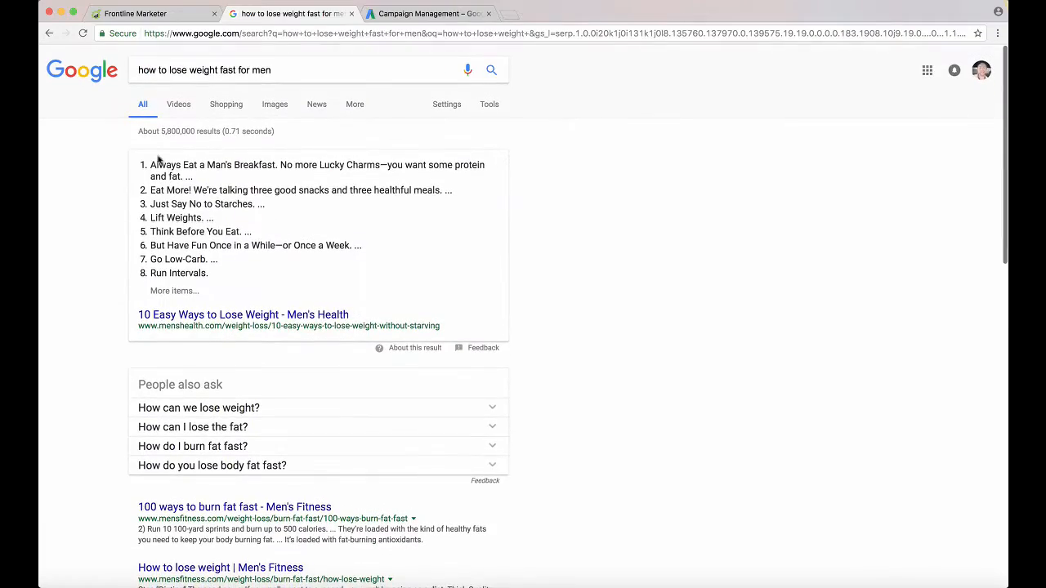
scroll(159, 160, down, 10)
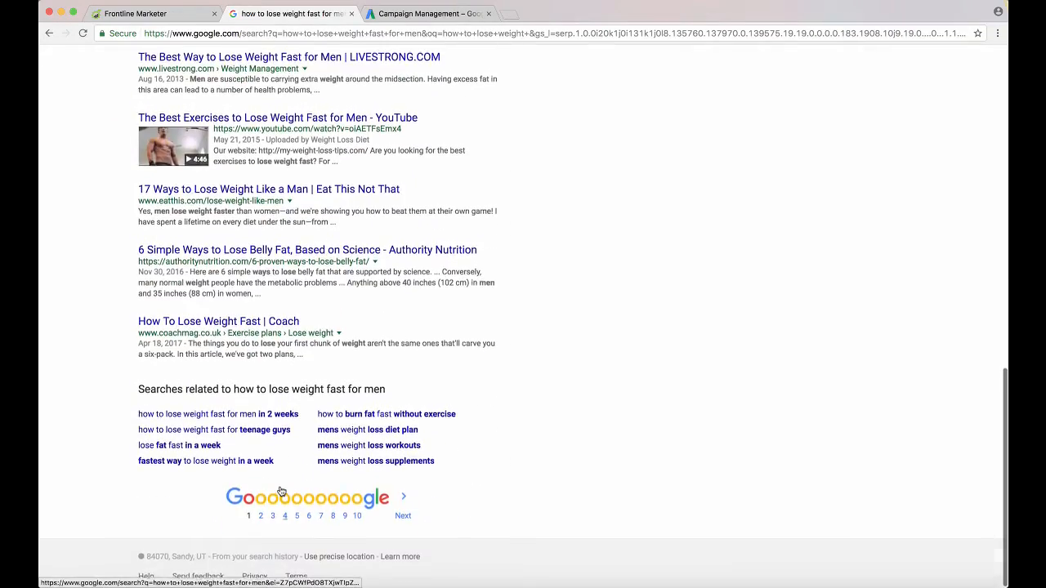
scroll(281, 491, up, 12)
Search Google for "supplements for weight loss"
drag(292, 69, 116, 25)
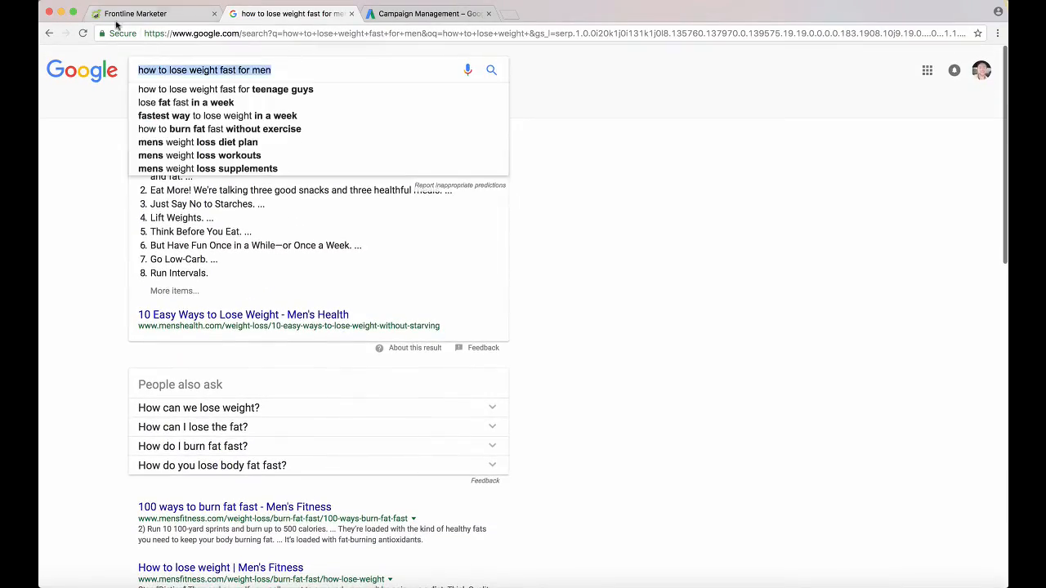
text(supplment)
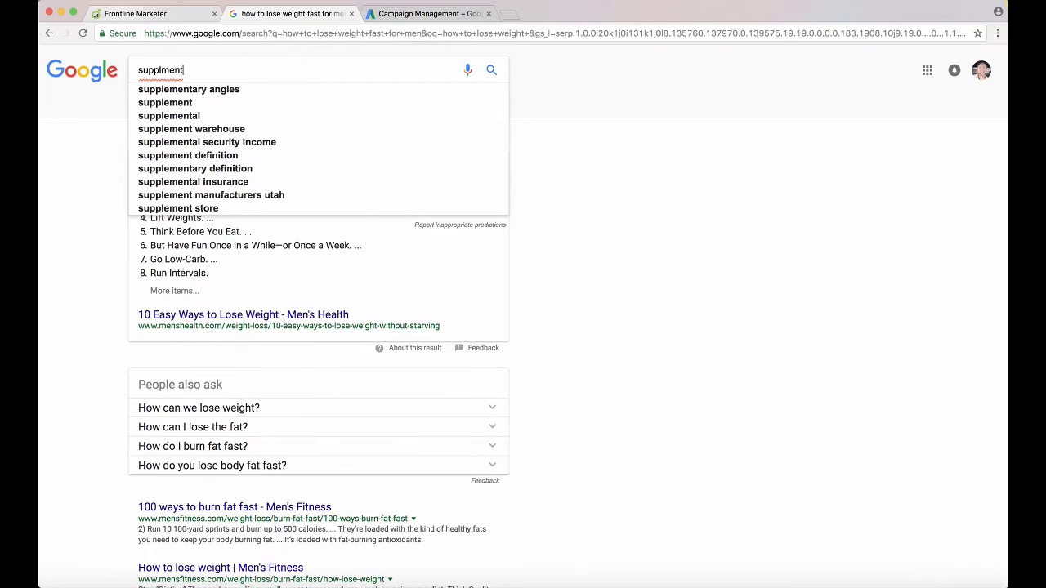
text(s for)
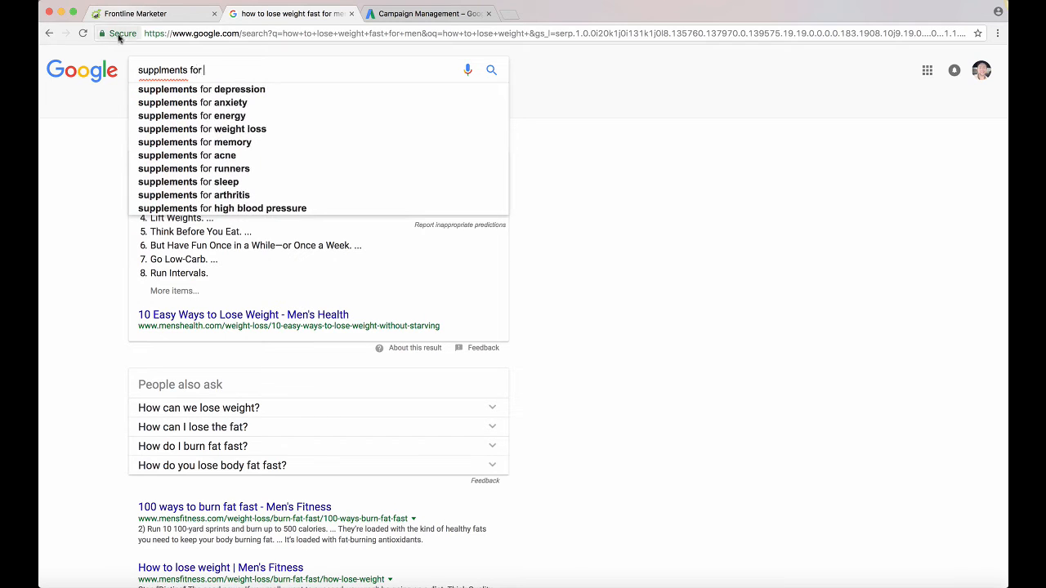
click(220, 128)
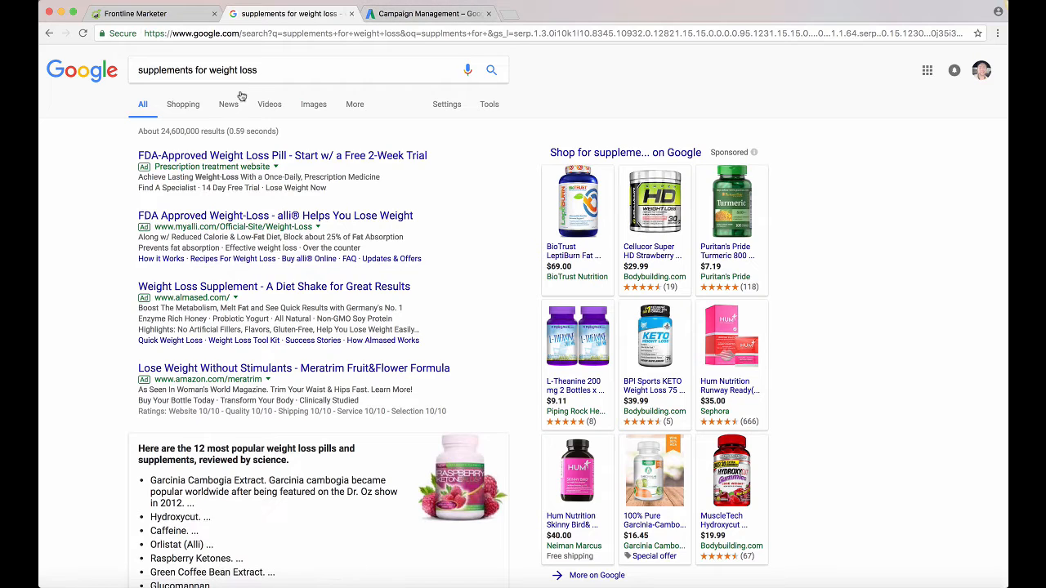
Compare the search phrase and ads on the Google results page with the AdWords campaign overview
drag(264, 69, 171, 57)
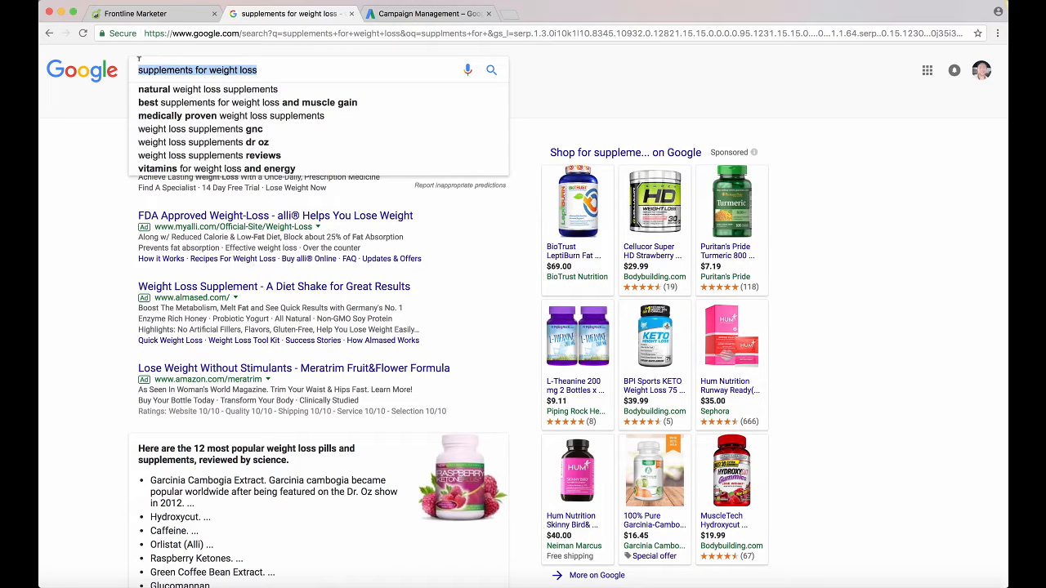
click(90, 195)
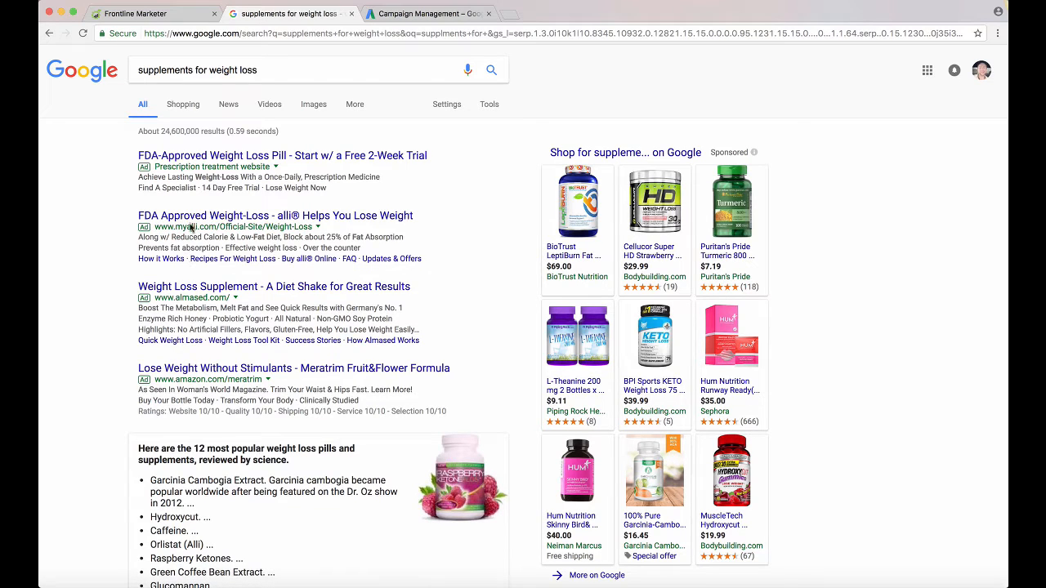
click(422, 13)
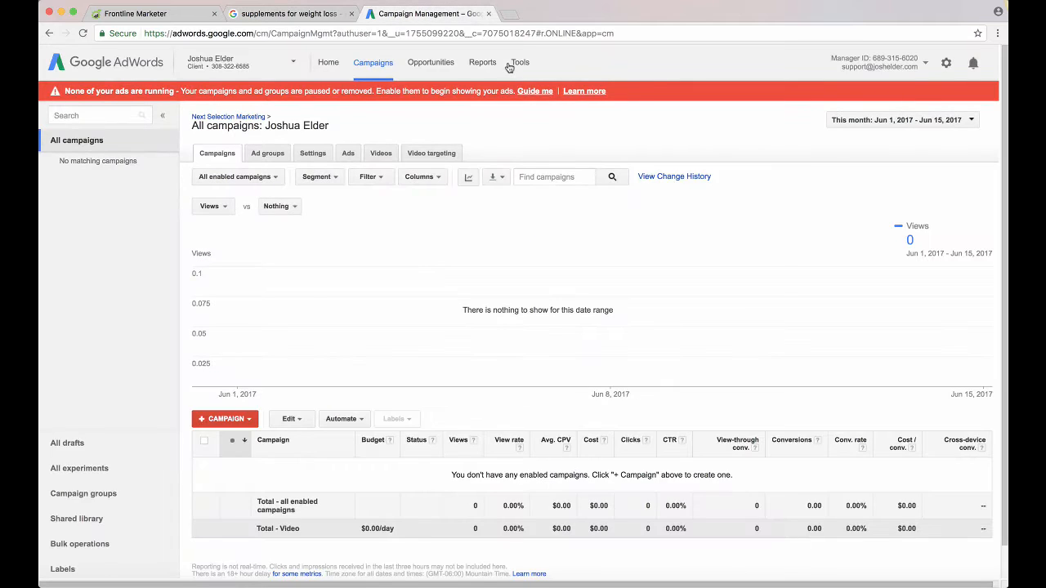
click(324, 17)
drag(260, 69, 133, 71)
click(89, 203)
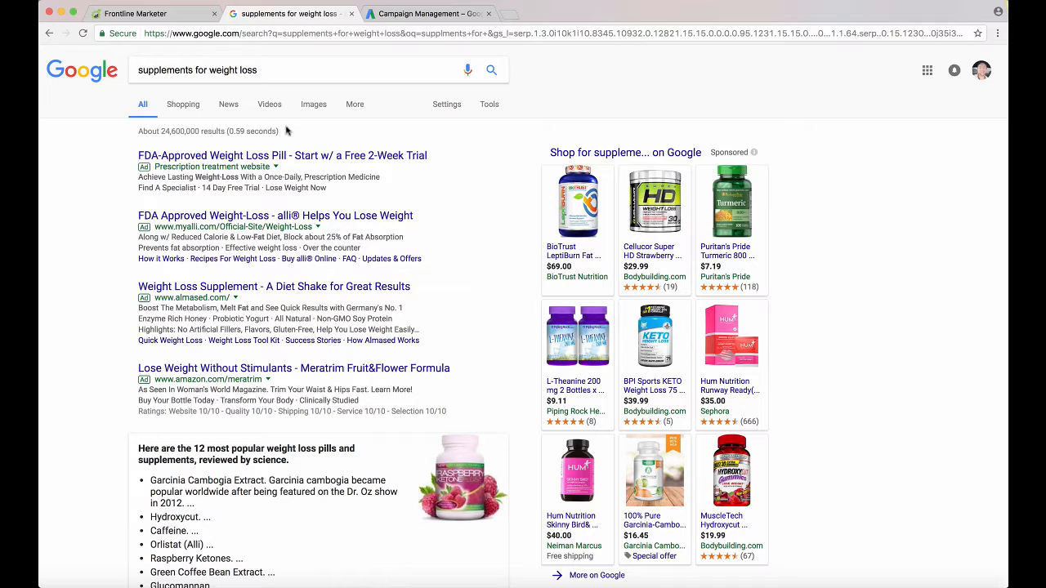
click(403, 23)
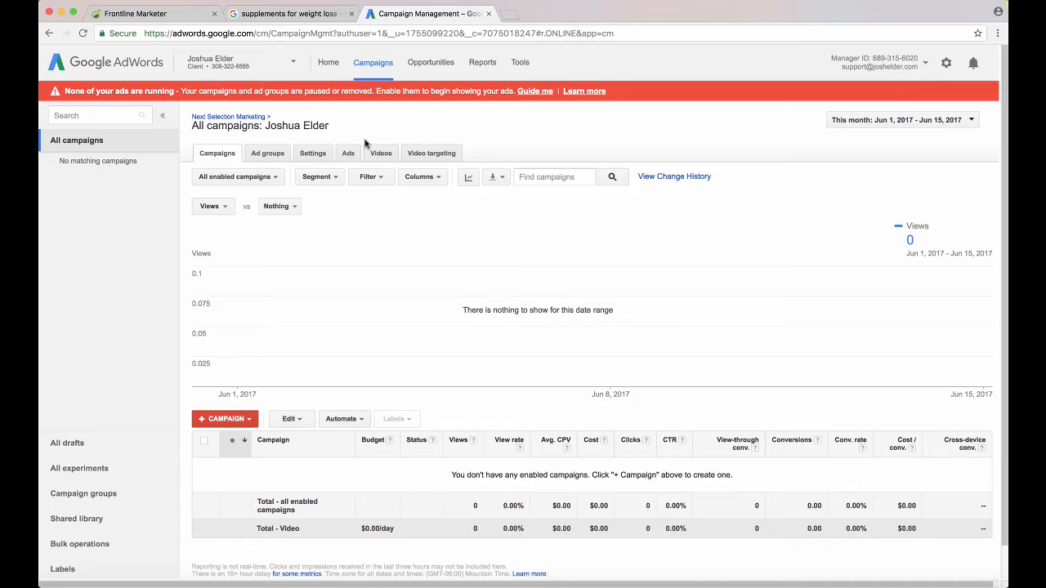
click(302, 20)
click(379, 16)
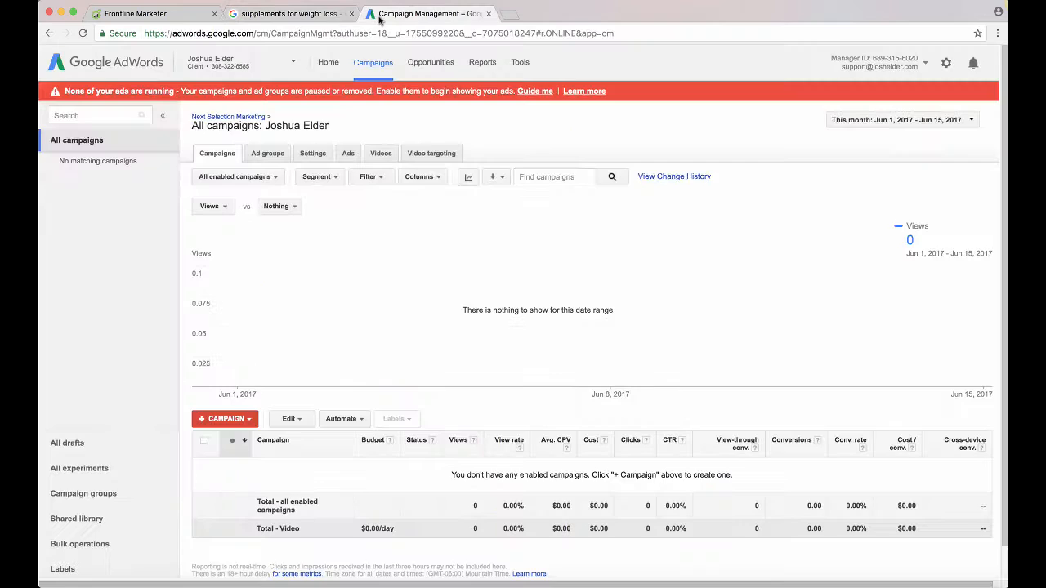
click(303, 14)
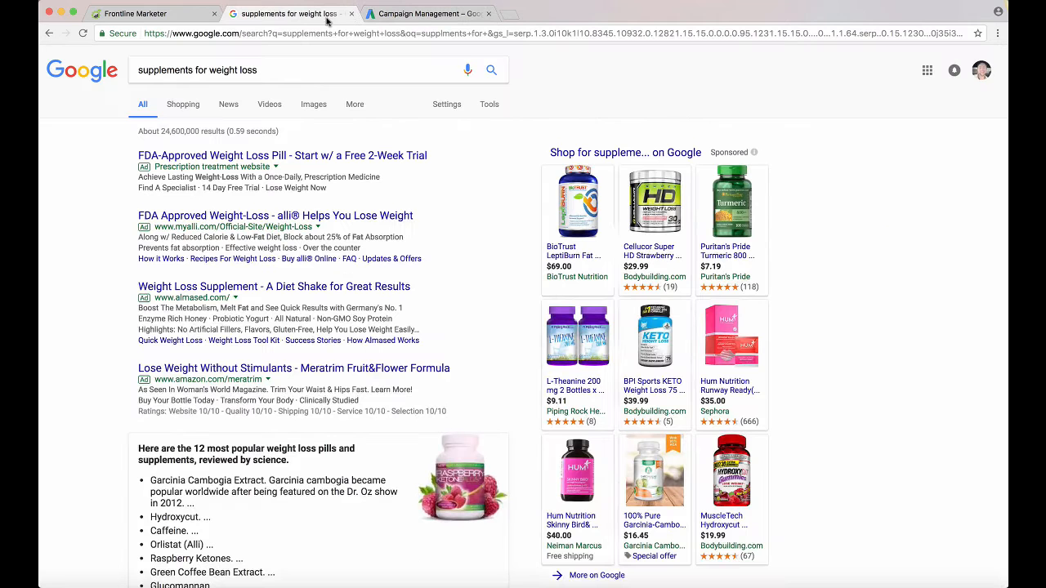
click(384, 16)
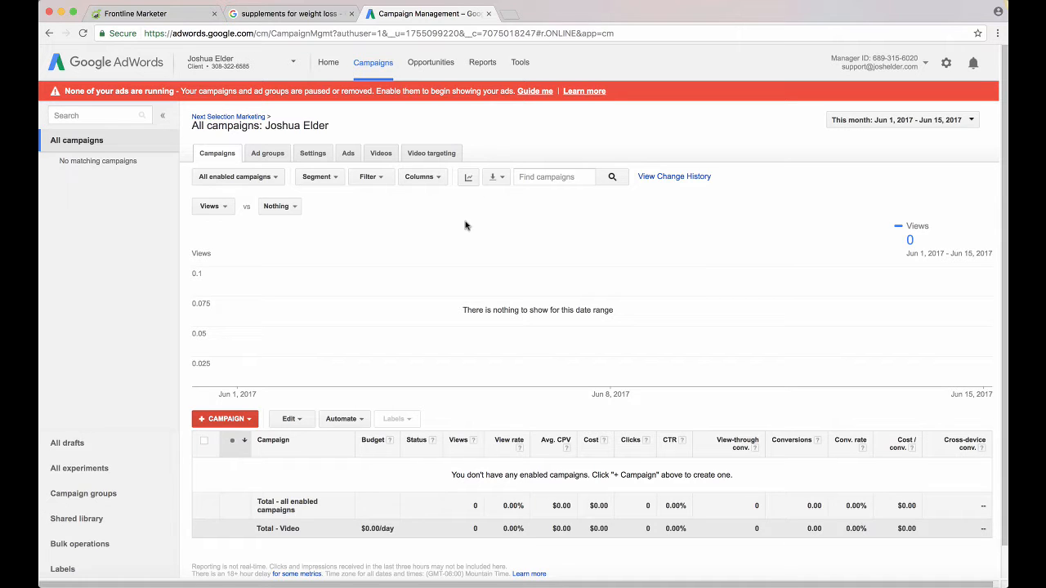
Open adwords.google.com in a new browser tab
click(511, 15)
text(a)
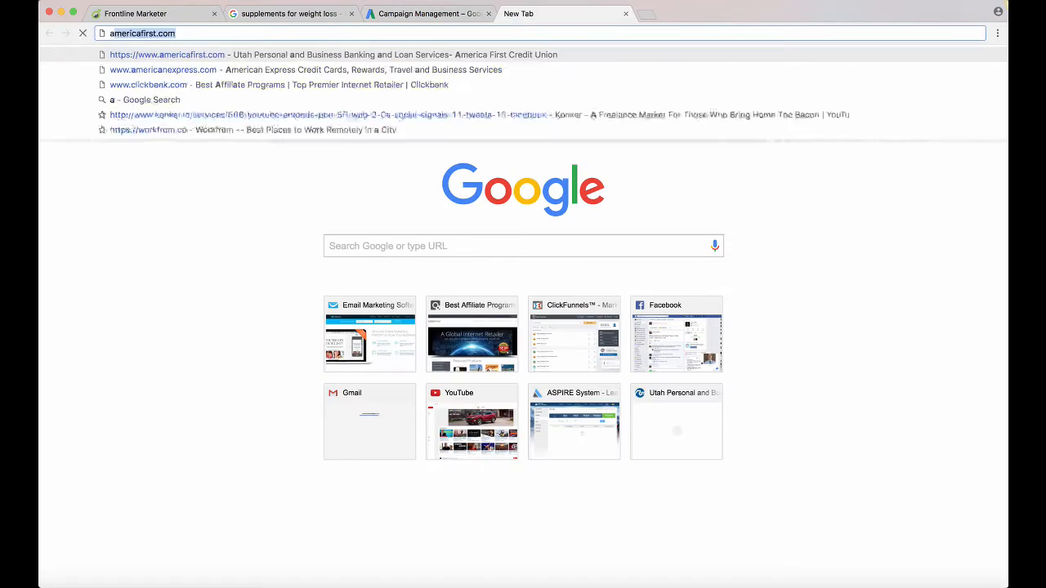
text(dwords.g)
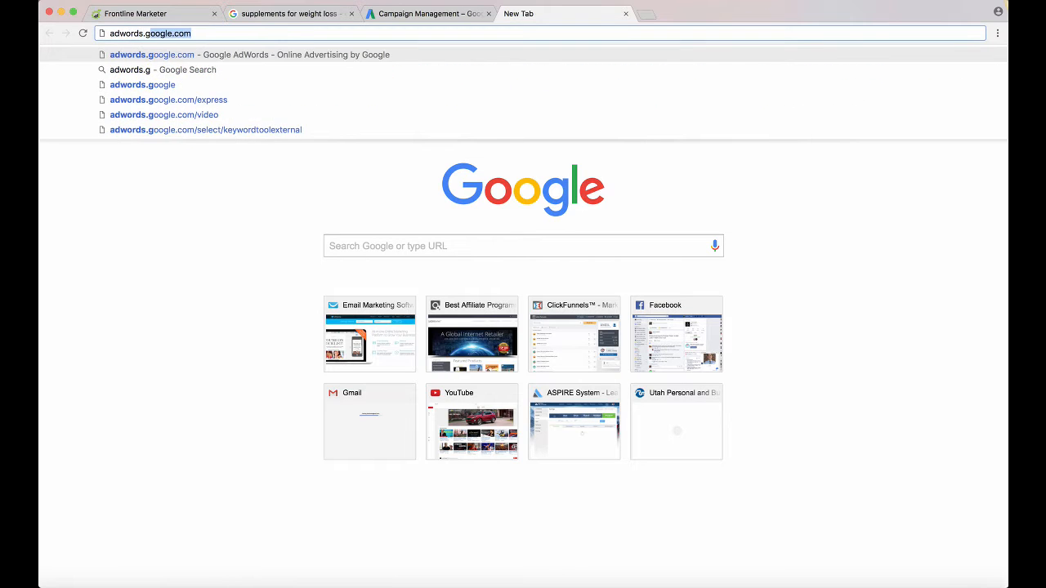
text(oogle.co)
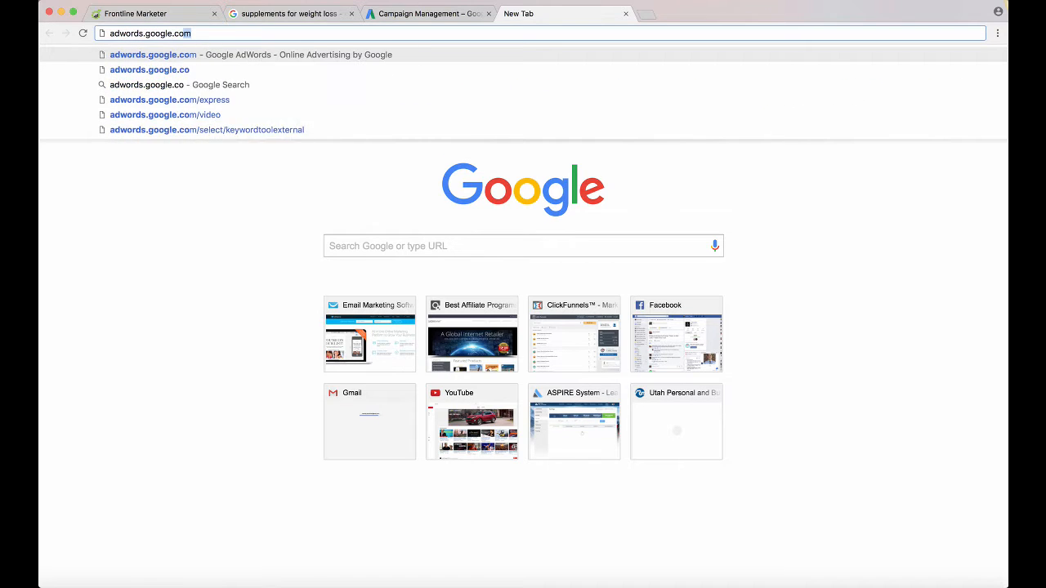
key(Return)
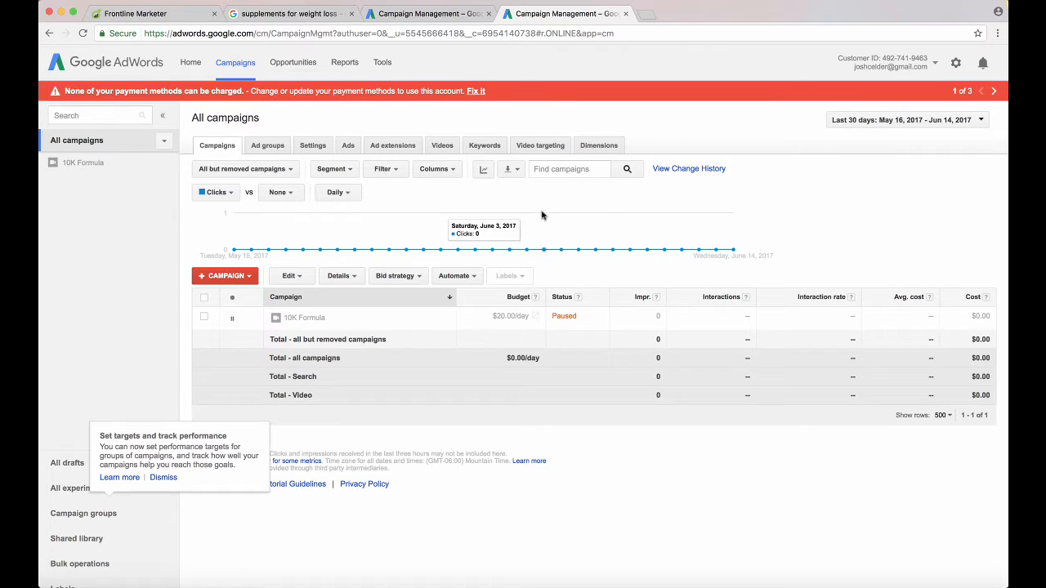
Permanently remove the paused 10K Formula campaign from the AdWords account
click(203, 316)
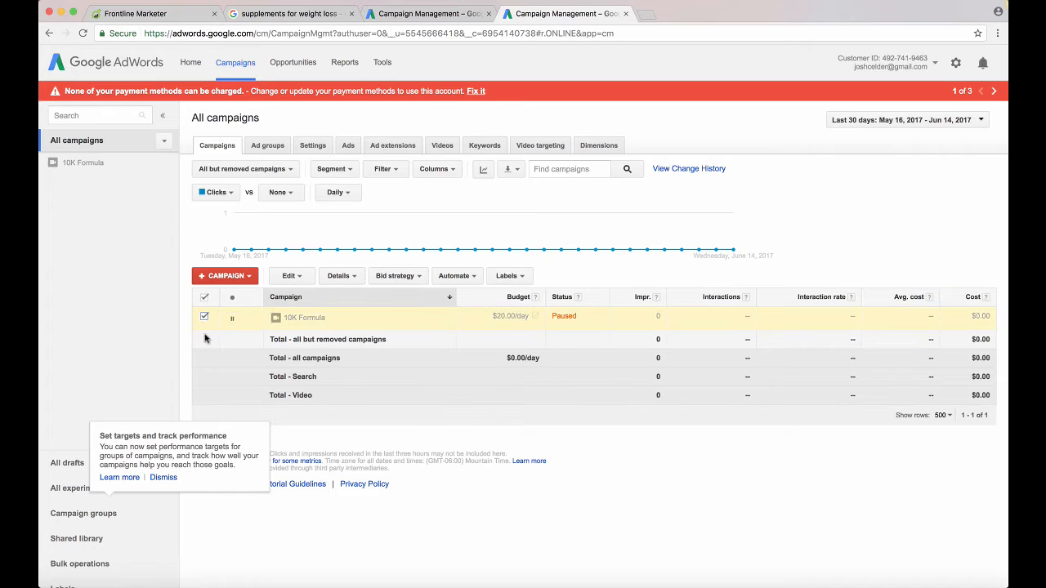
click(294, 276)
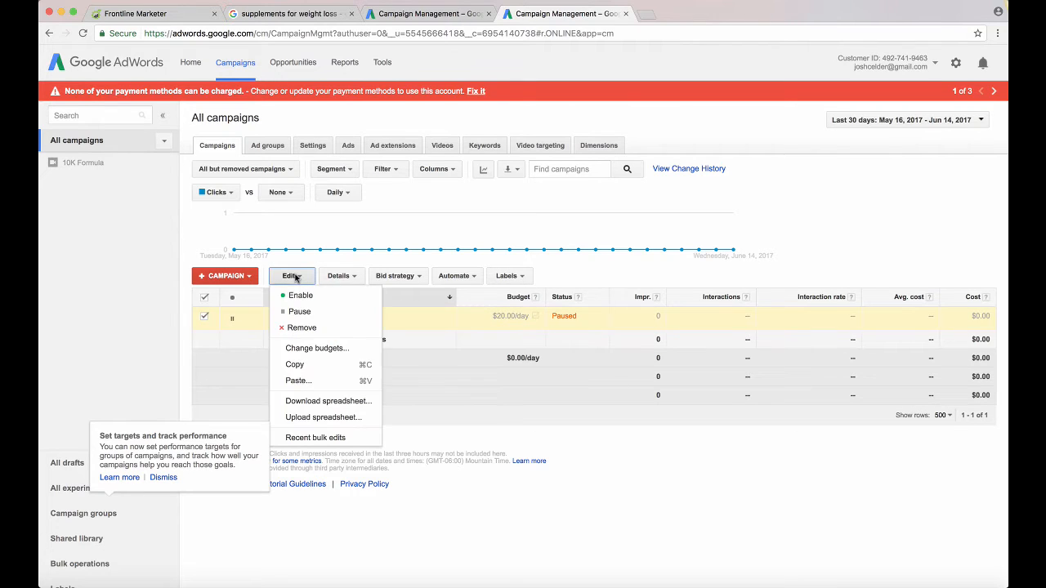
click(300, 327)
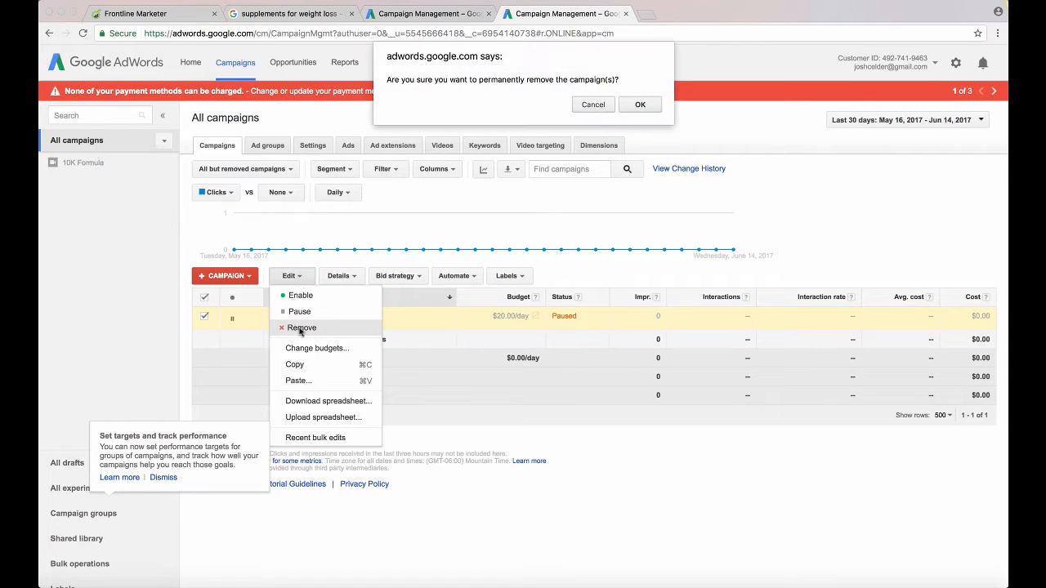
click(637, 105)
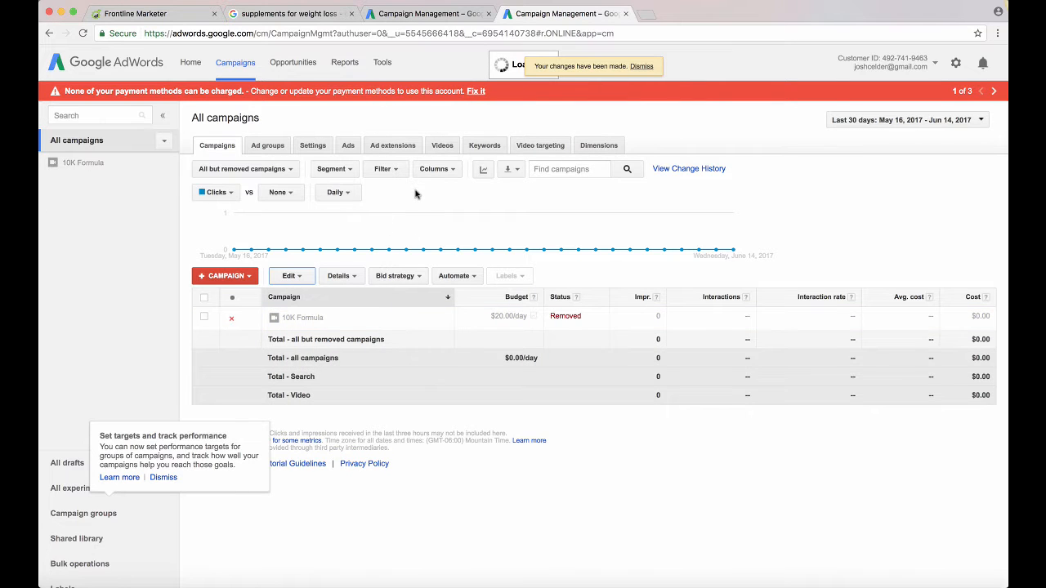
drag(387, 68, 434, 73)
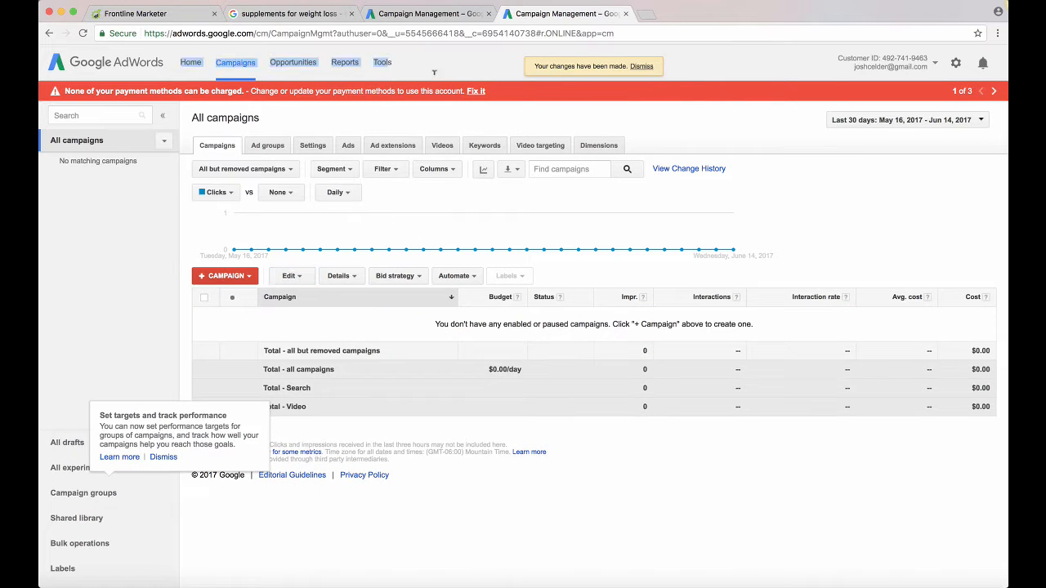
Return to the AdWords client account with no enabled campaigns, reload it, and open its Keyword Planner
click(463, 14)
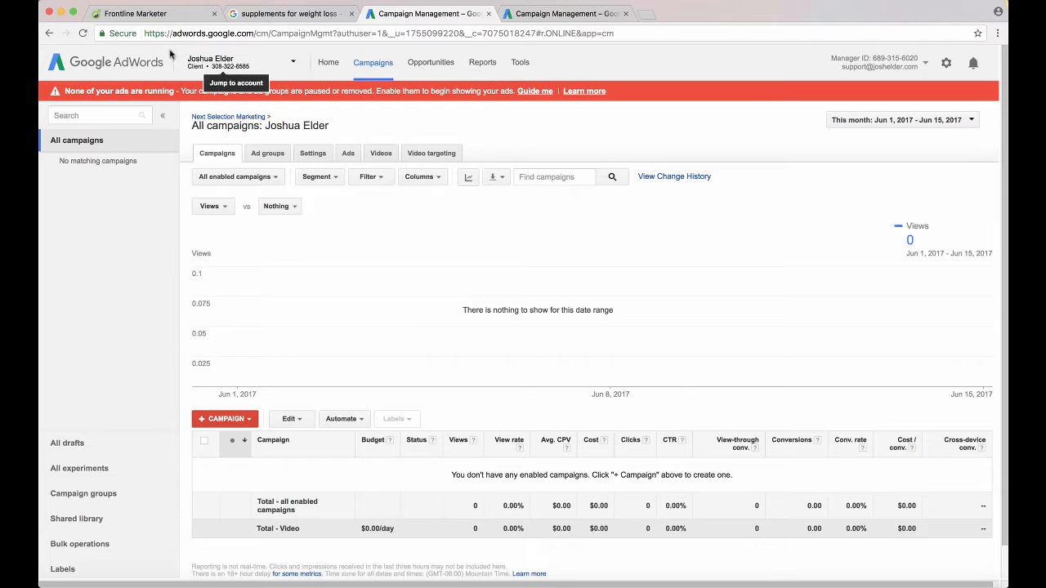
click(83, 33)
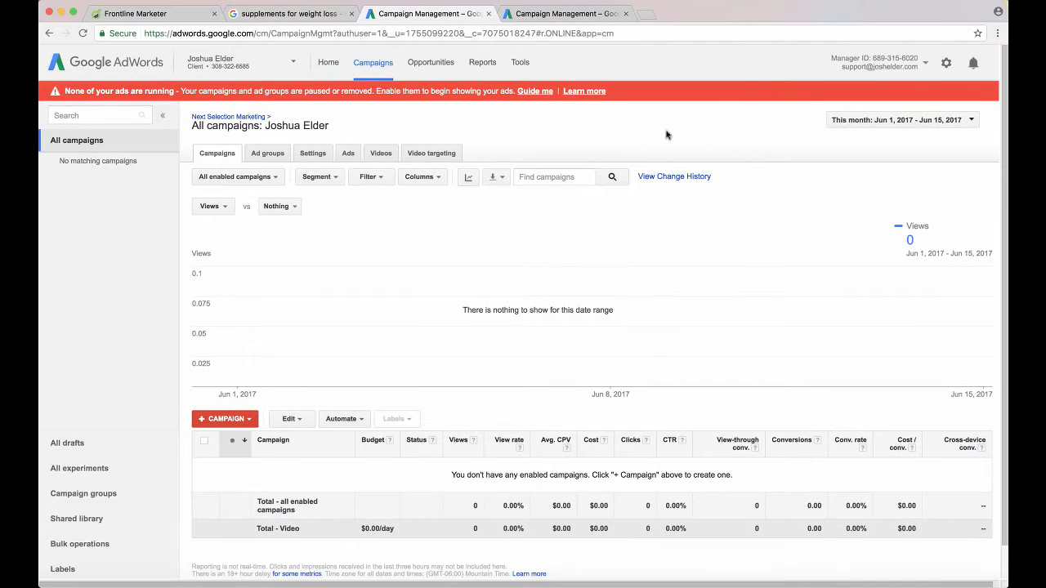
click(520, 65)
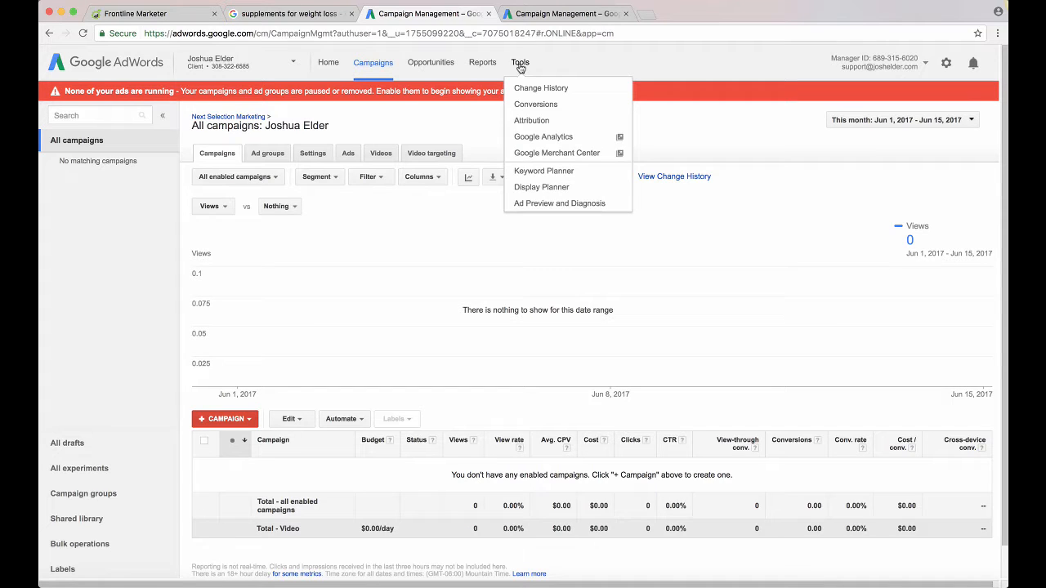
click(534, 173)
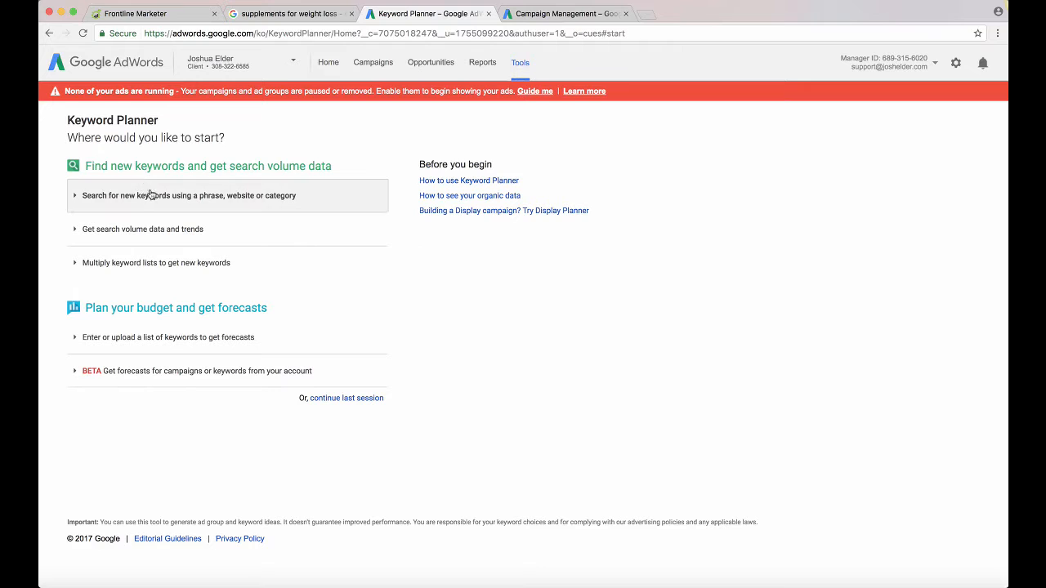
Search for new keyword ideas with the product or service phrase "reverse diabetes", using the default targeting and search options
click(154, 198)
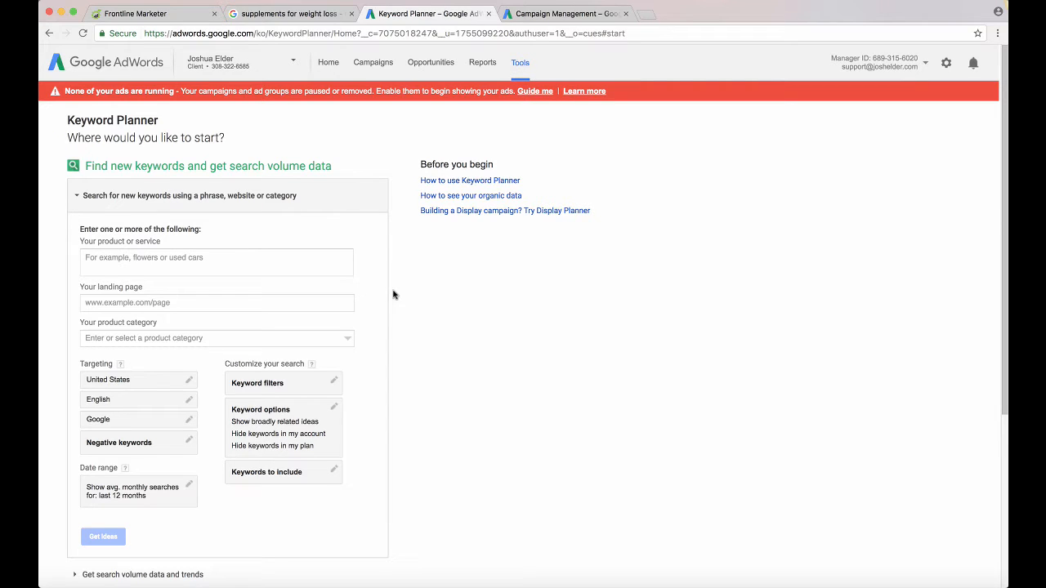
scroll(418, 304, down, 1)
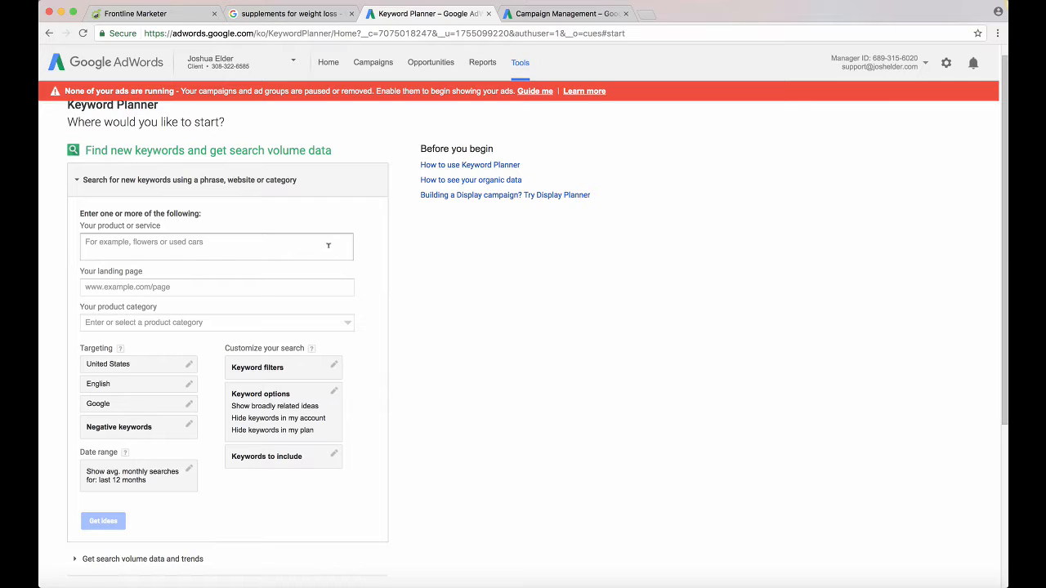
click(328, 245)
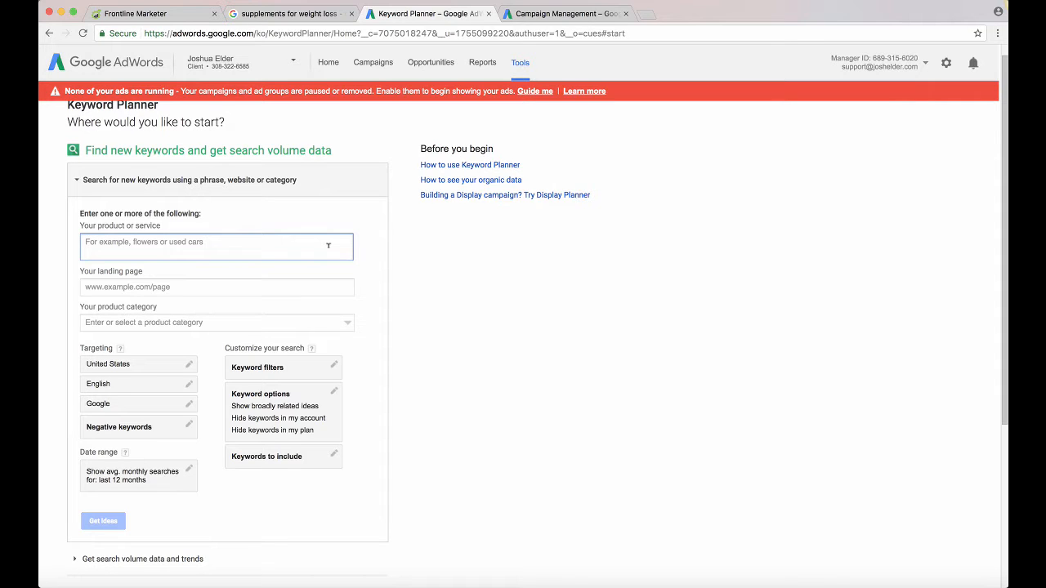
text(reverse di)
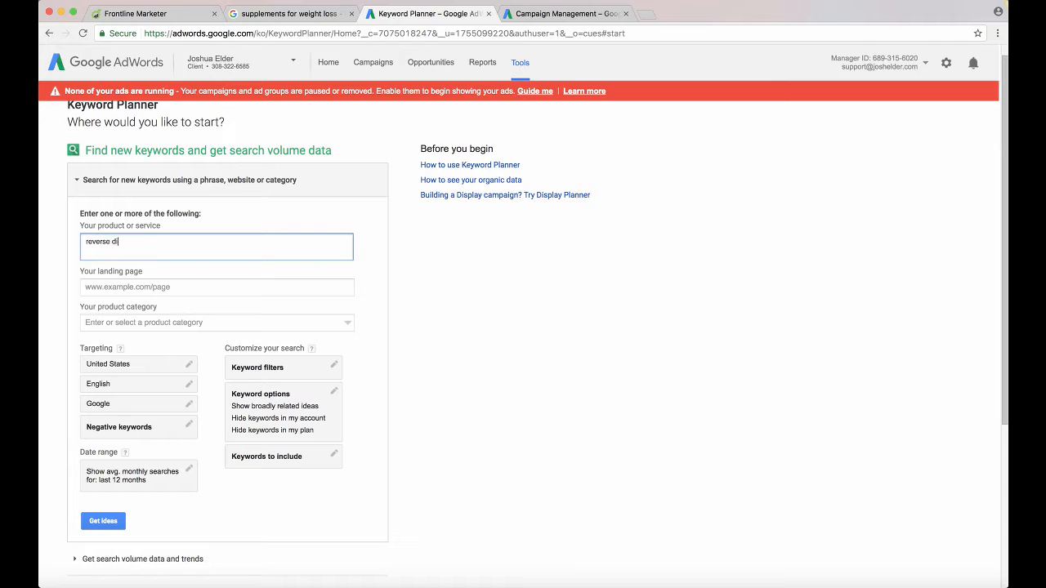
text(abetes)
scroll(417, 360, down, 2)
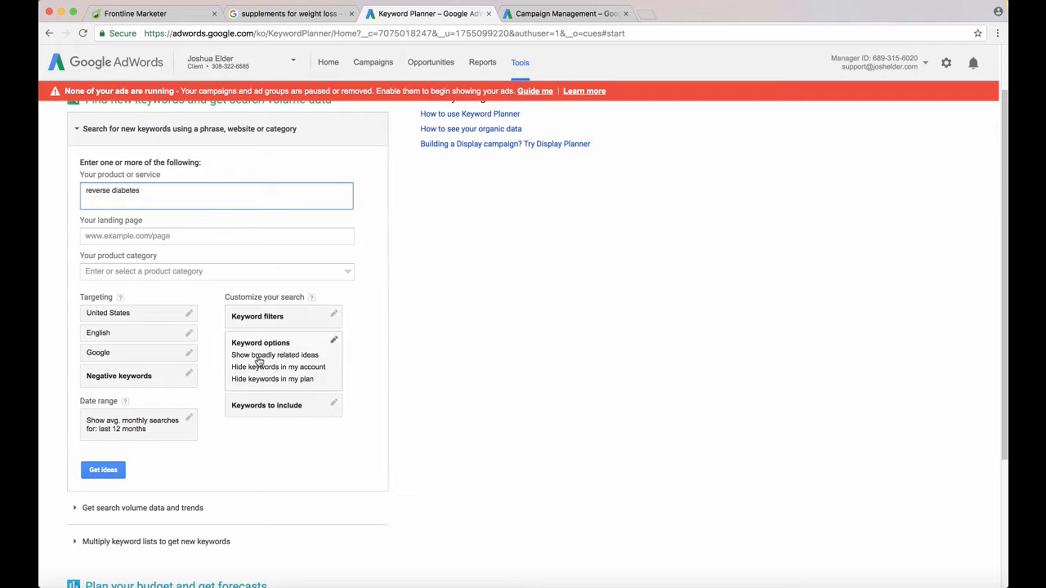
scroll(174, 456, down, 3)
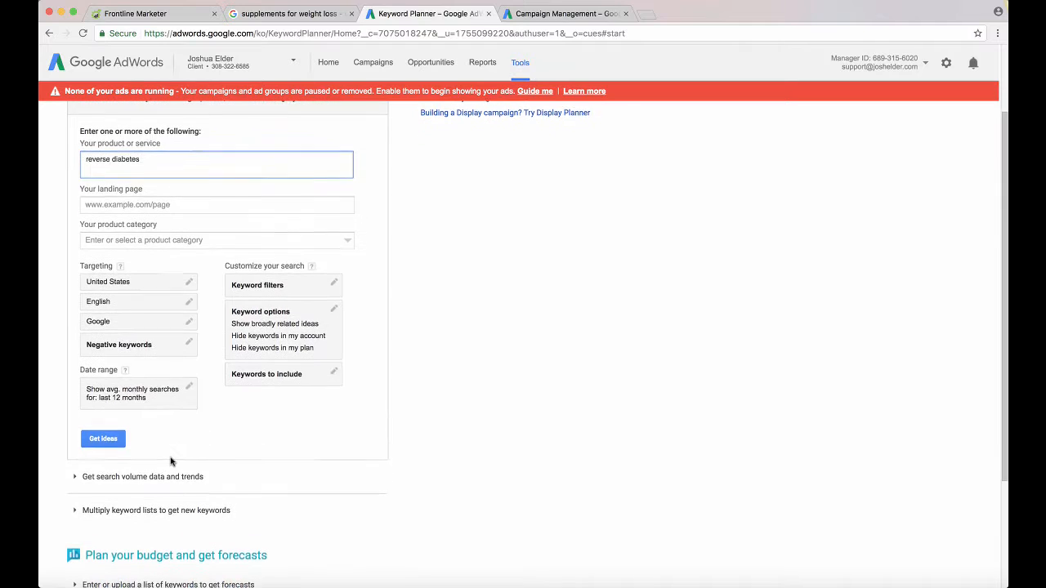
scroll(174, 456, up, 3)
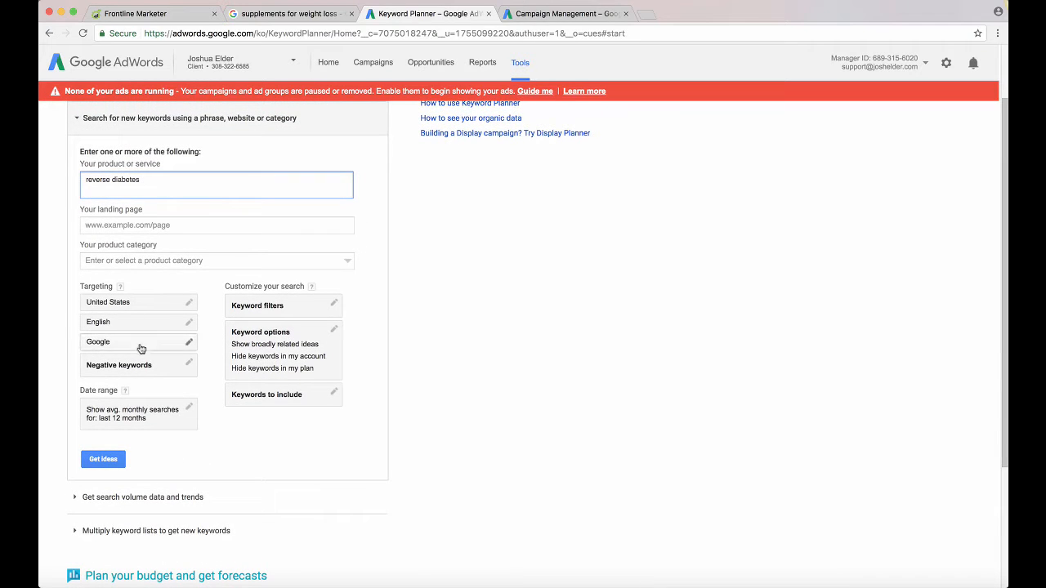
click(101, 460)
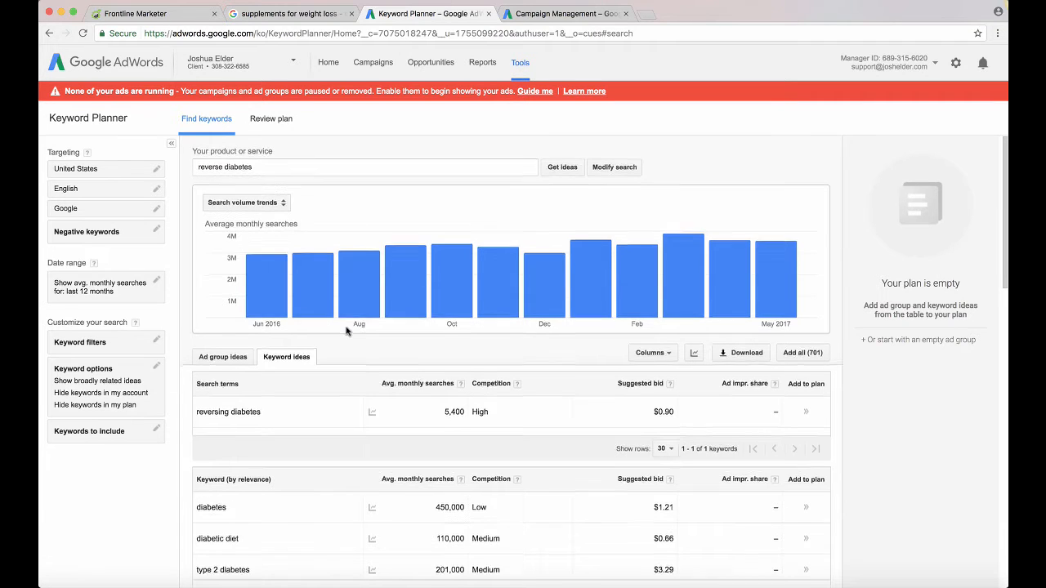
Compare the suggested bid for reversing diabetes with the ads on the Google results page for supplements for weight loss
scroll(346, 330, down, 3)
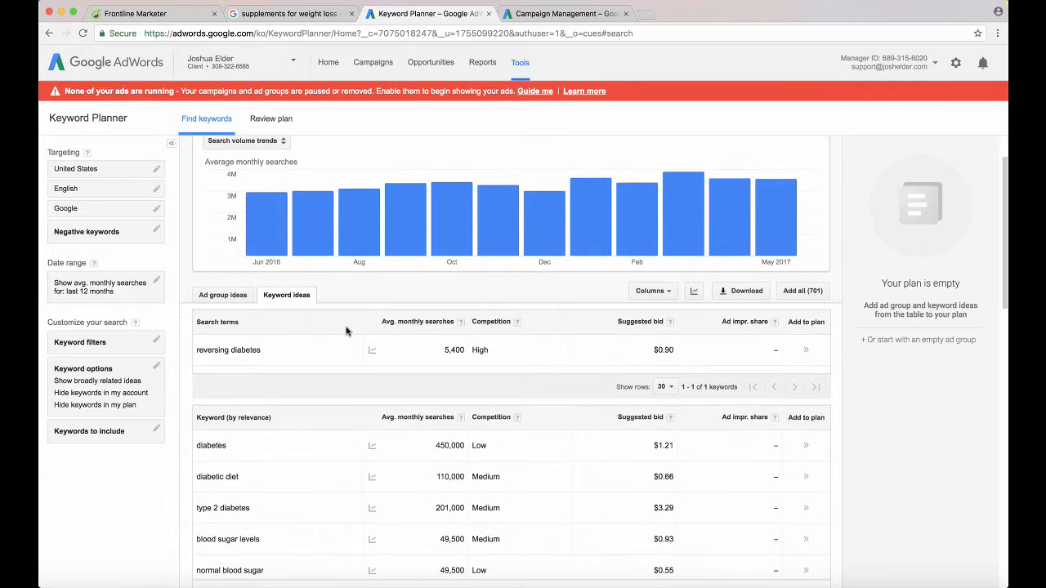
scroll(345, 330, down, 1)
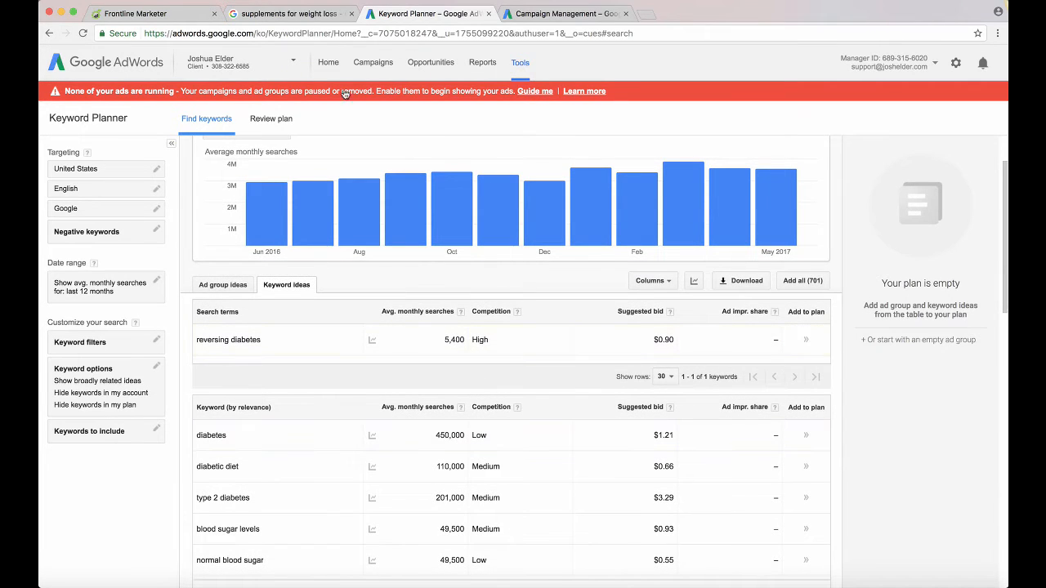
click(305, 14)
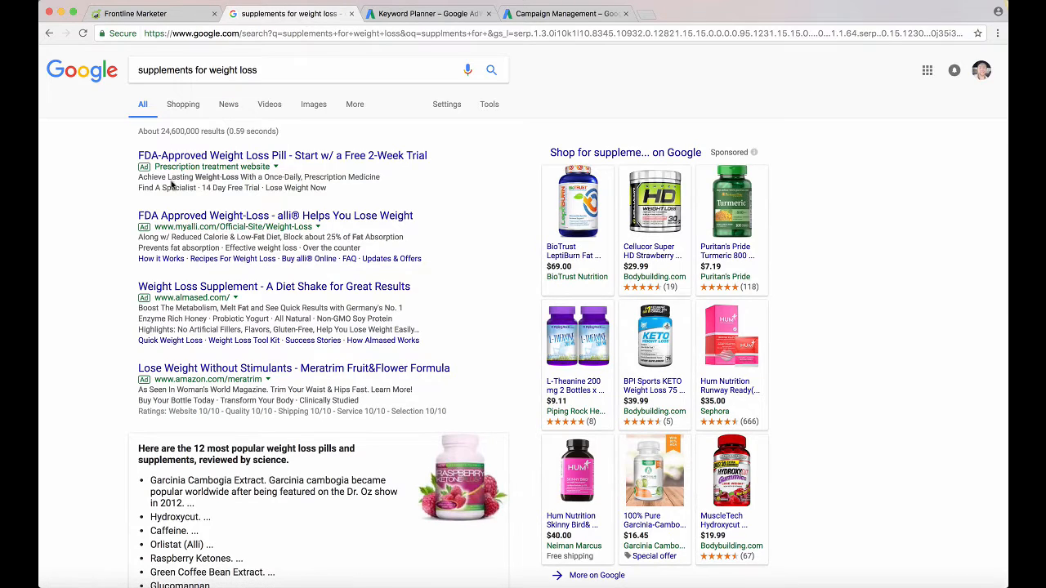
click(398, 16)
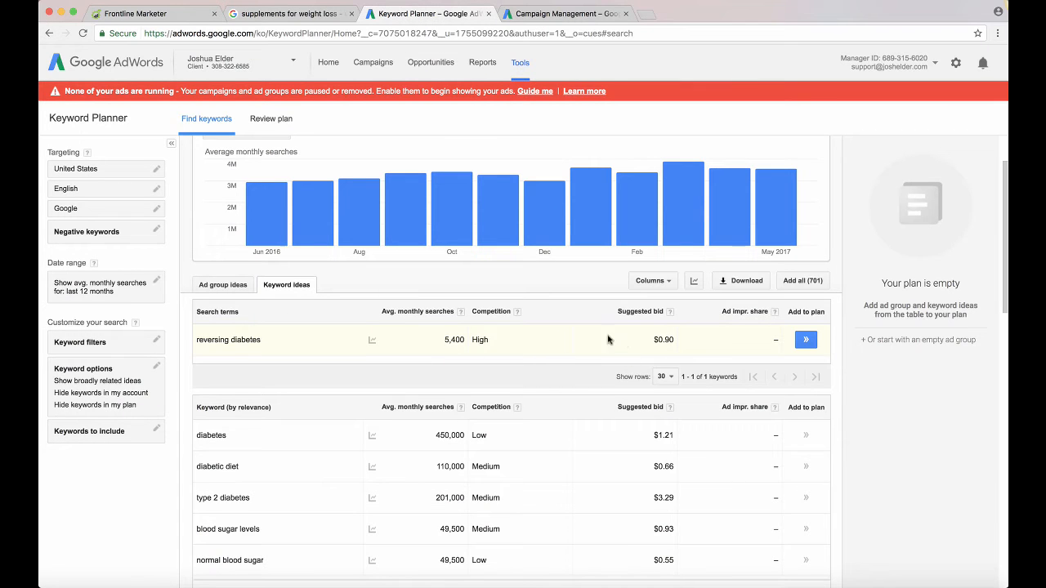
click(304, 15)
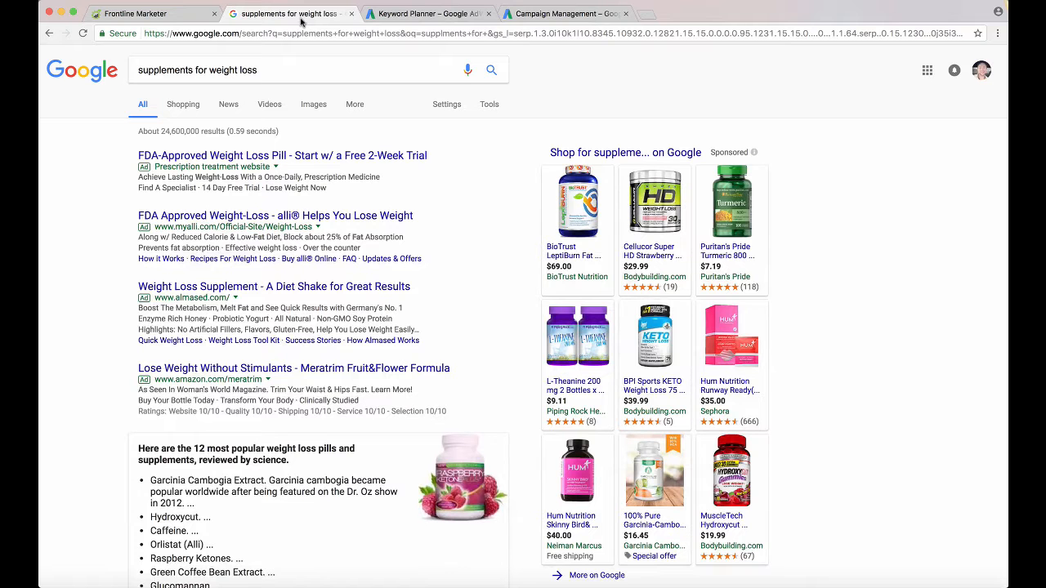
click(398, 15)
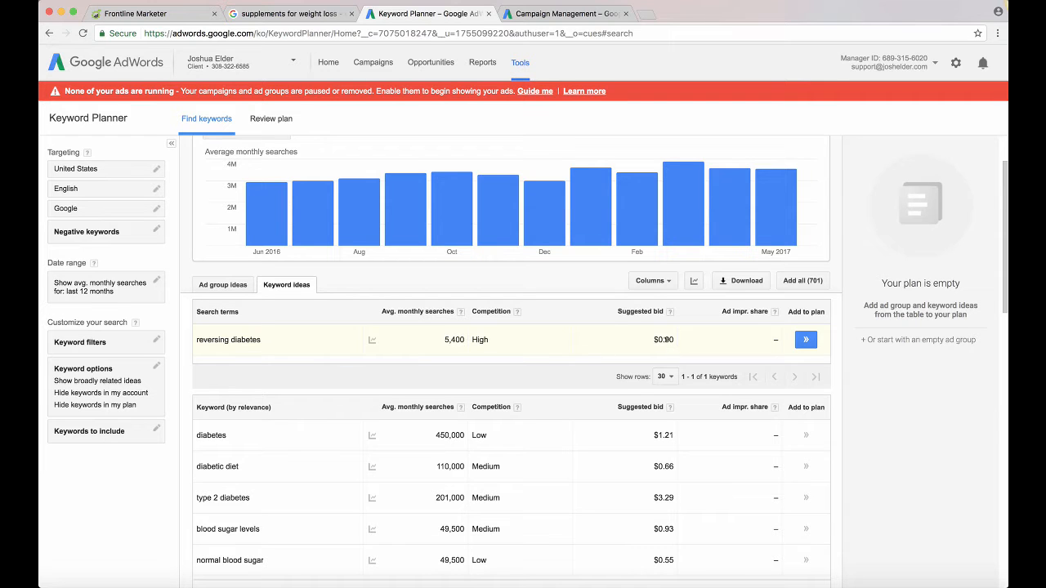
Review the average monthly searches and competition for reversing diabetes alongside its related keyword ideas
scroll(490, 357, down, 1)
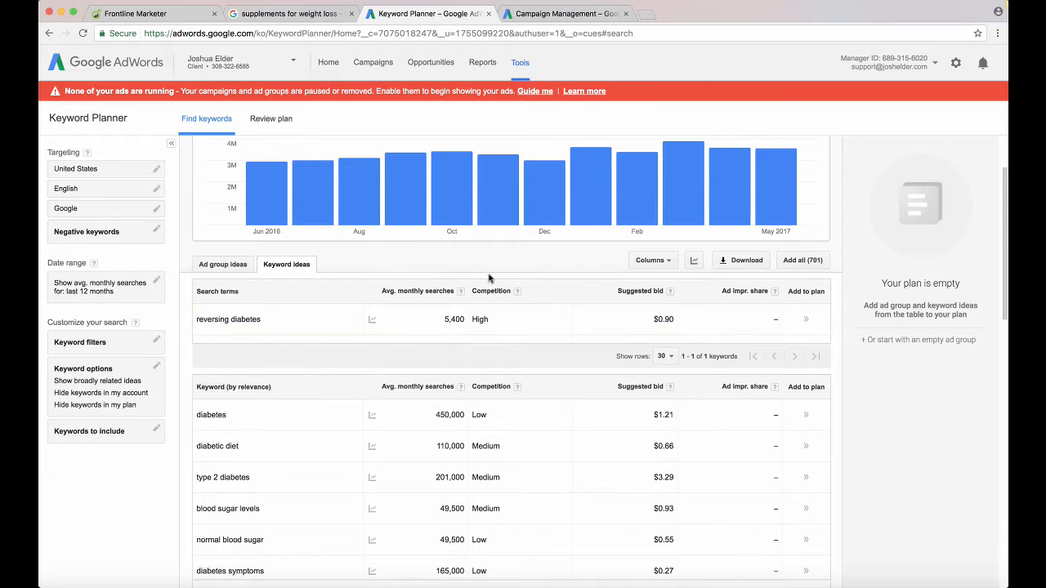
scroll(431, 329, down, 2)
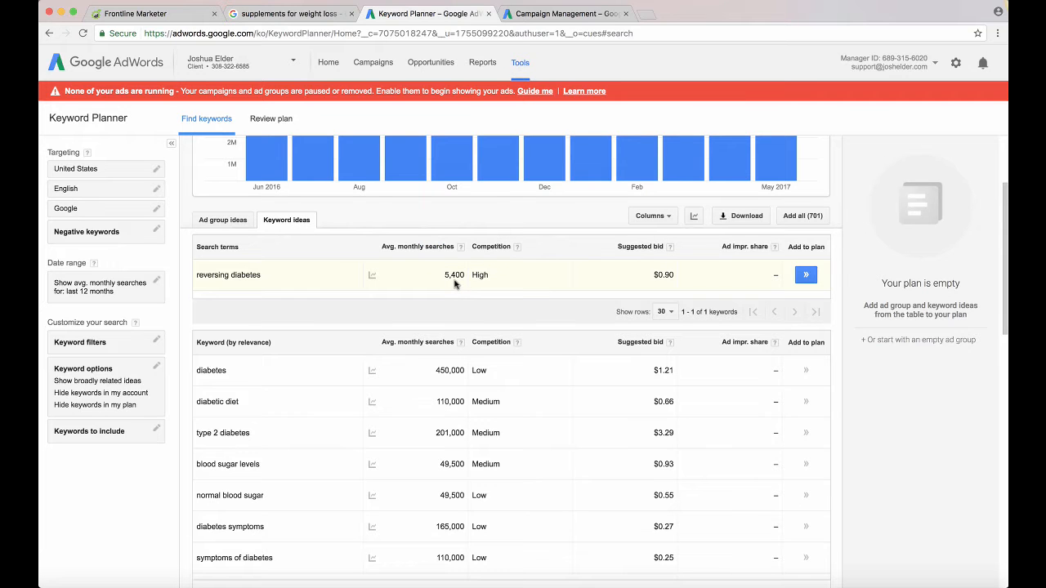
scroll(454, 284, up, 2)
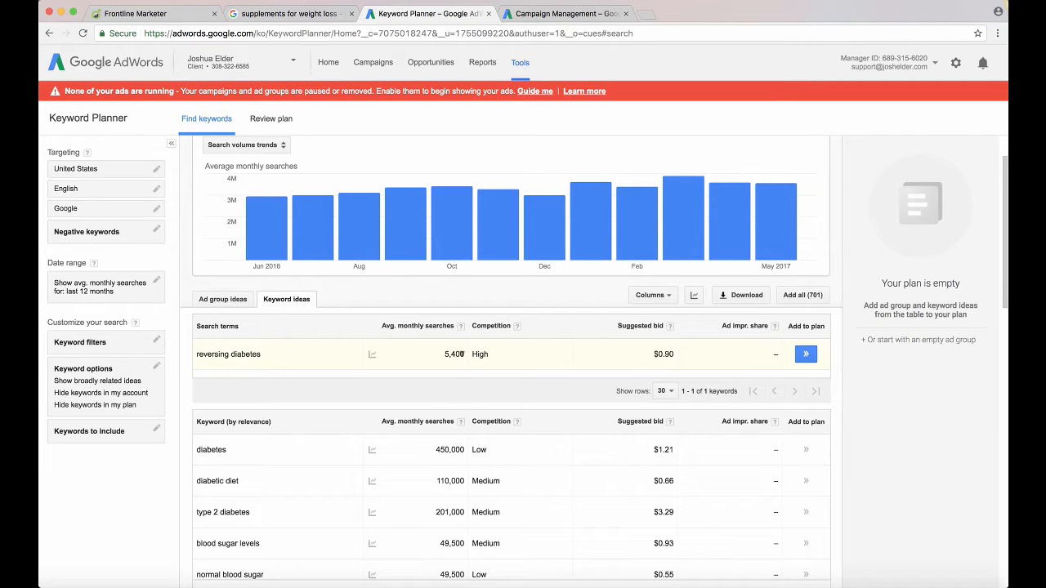
scroll(450, 370, down, 1)
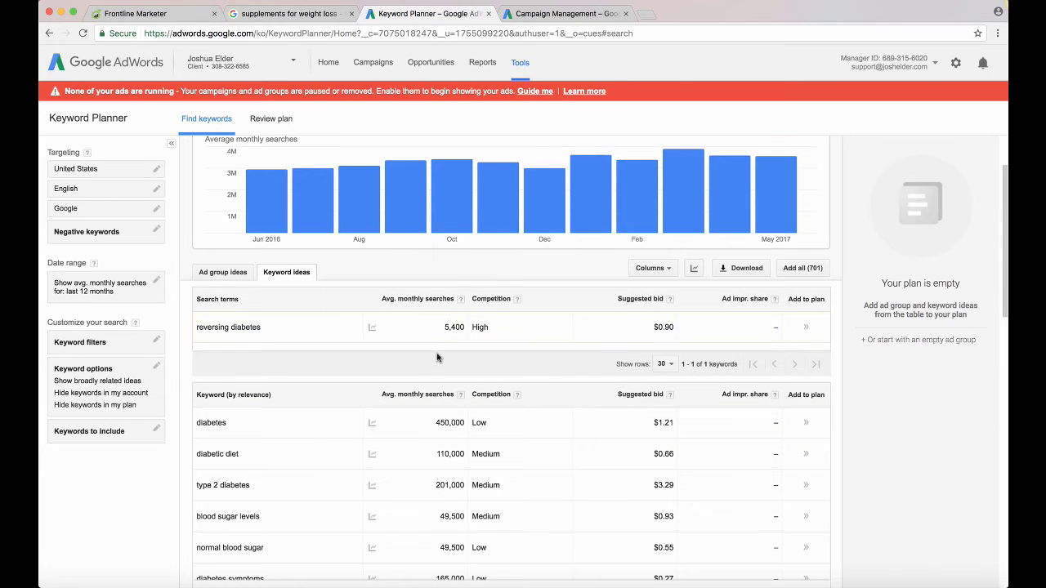
scroll(437, 357, down, 1)
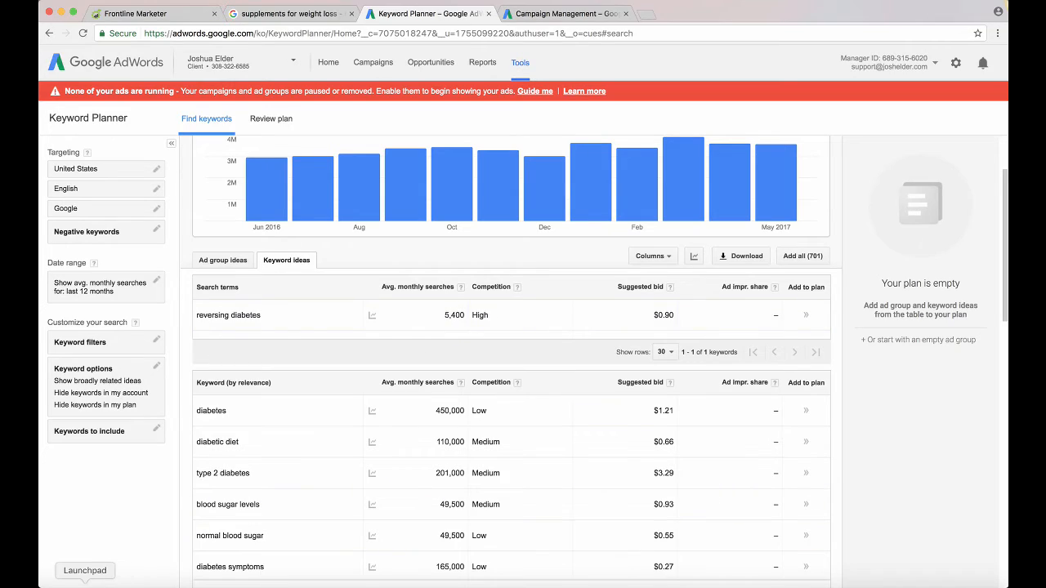
Open the Calculator, move it over the keyword table, and run a calculation on the 5,400 average monthly searches
click(85, 582)
click(161, 364)
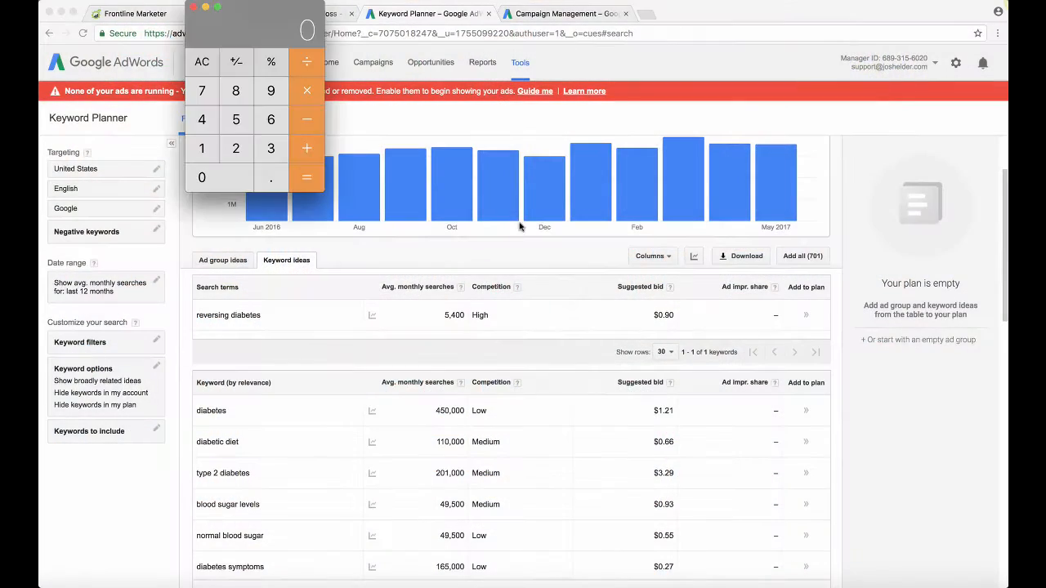
drag(260, 46, 479, 103)
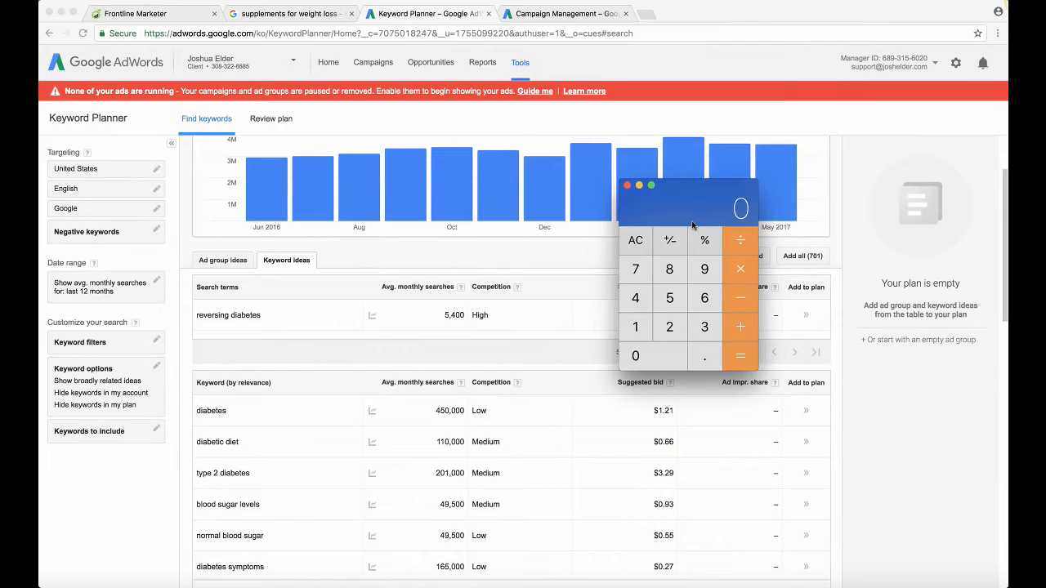
click(673, 297)
click(631, 297)
double_click(637, 356)
click(719, 365)
click(636, 269)
click(658, 353)
click(738, 362)
Return to Keyword Planner in the browser and select the search phrase "reverse diabetes" above the search volume chart
click(498, 315)
scroll(432, 366, up, 1)
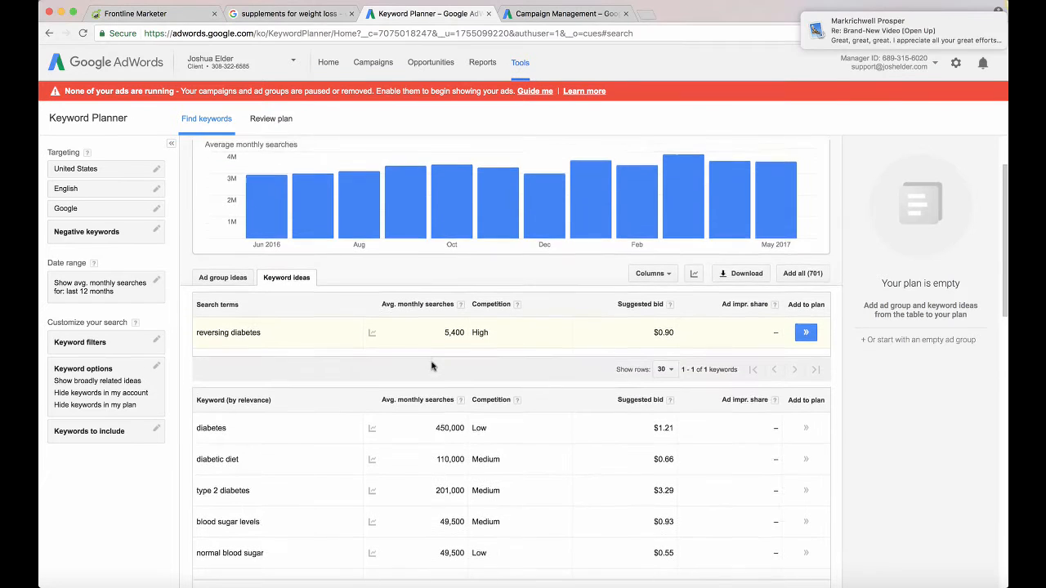
scroll(432, 366, up, 2)
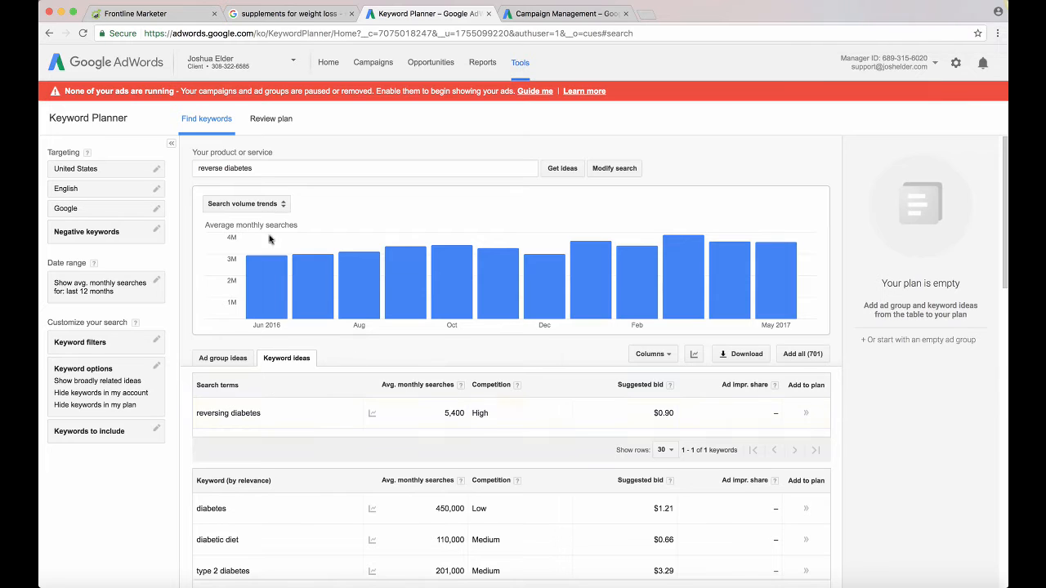
click(253, 169)
triple_click(221, 169)
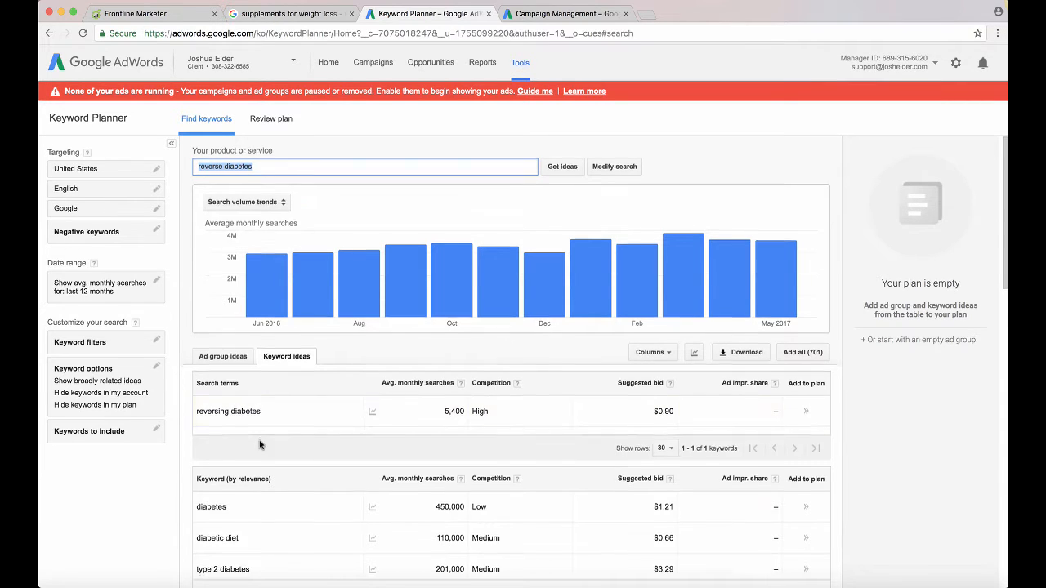
Examine the related keyword ideas for reverse diabetes, including their average monthly searches, competition and suggested bids
scroll(260, 445, down, 1)
scroll(231, 462, down, 1)
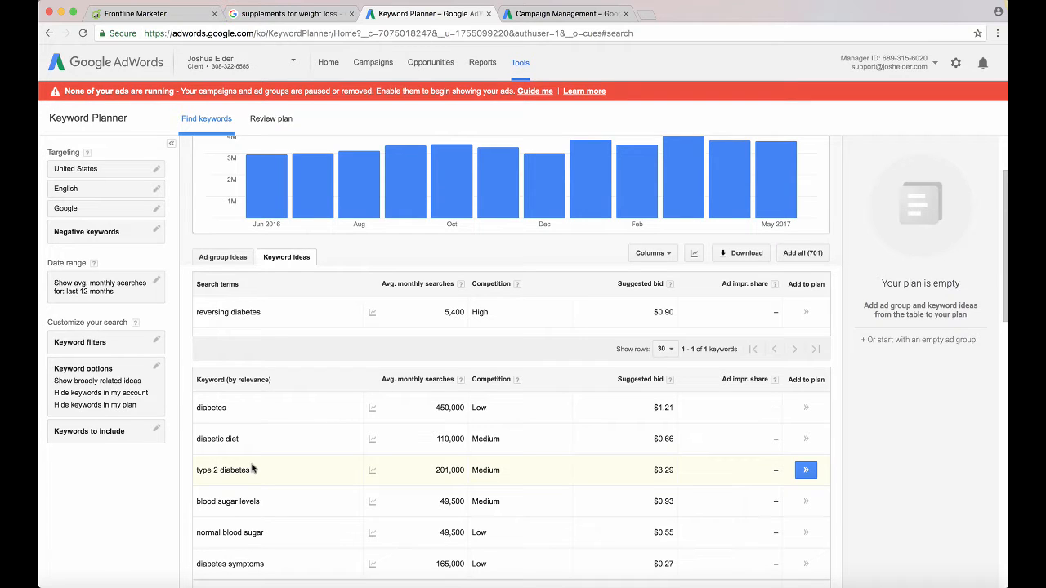
scroll(272, 445, down, 1)
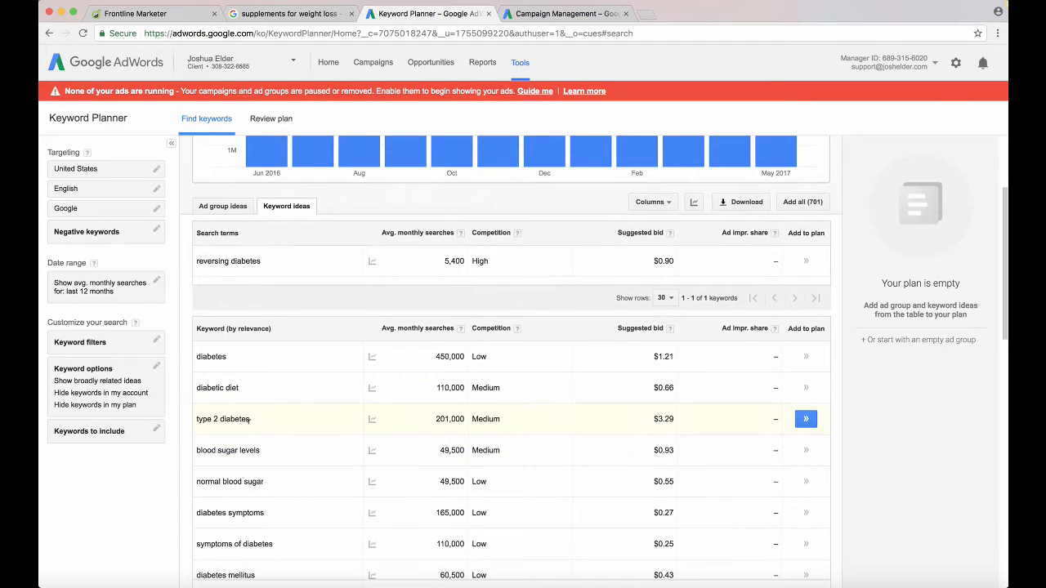
scroll(255, 479, down, 2)
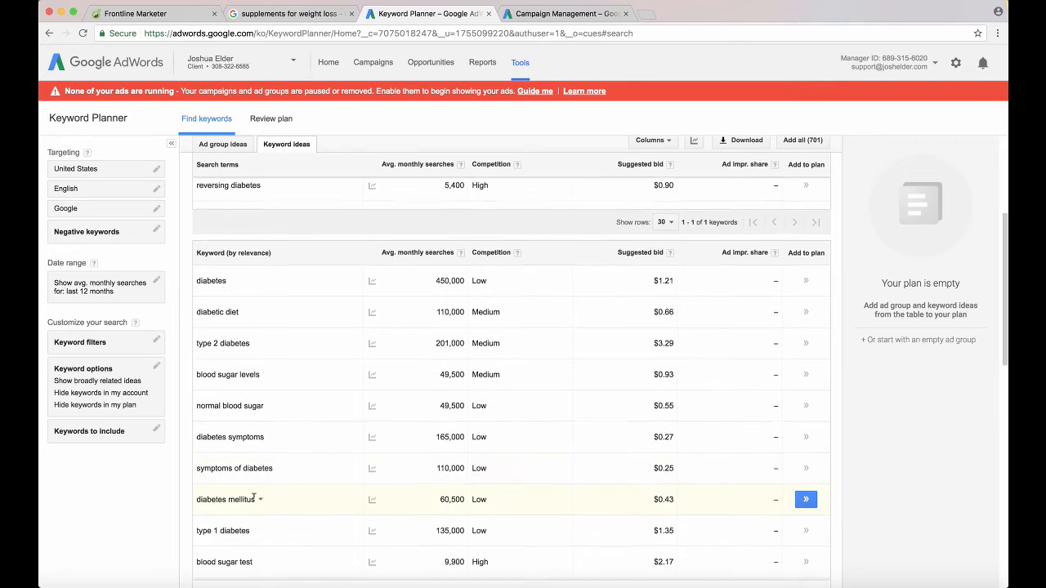
scroll(253, 493, down, 2)
scroll(253, 495, down, 2)
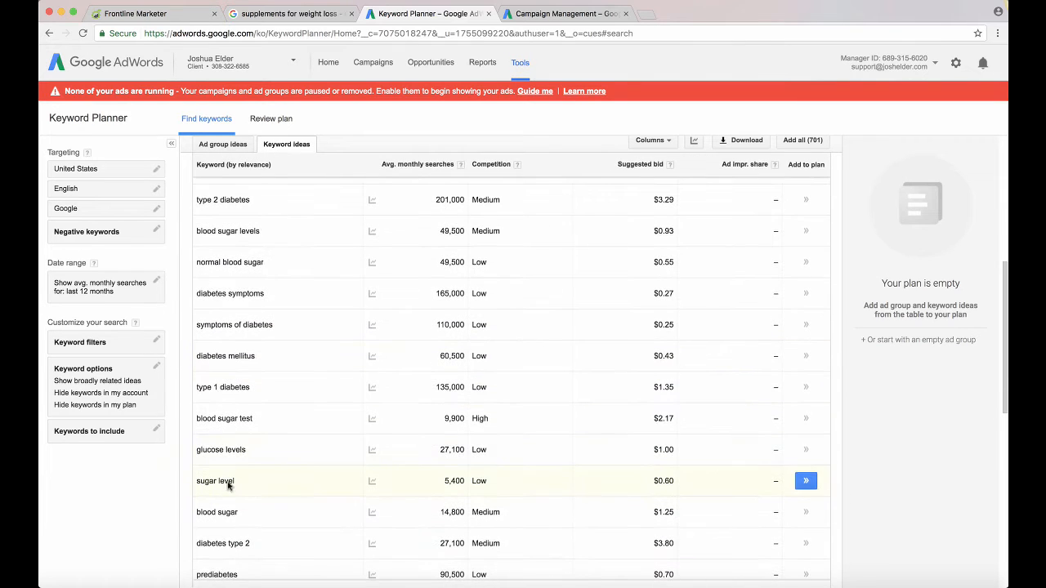
scroll(230, 504, down, 5)
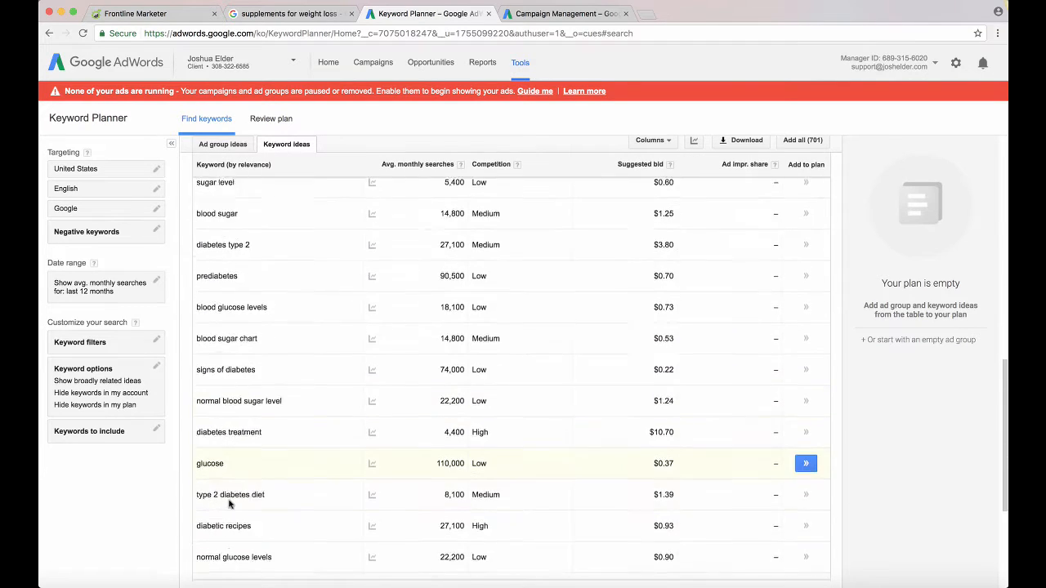
scroll(230, 504, down, 3)
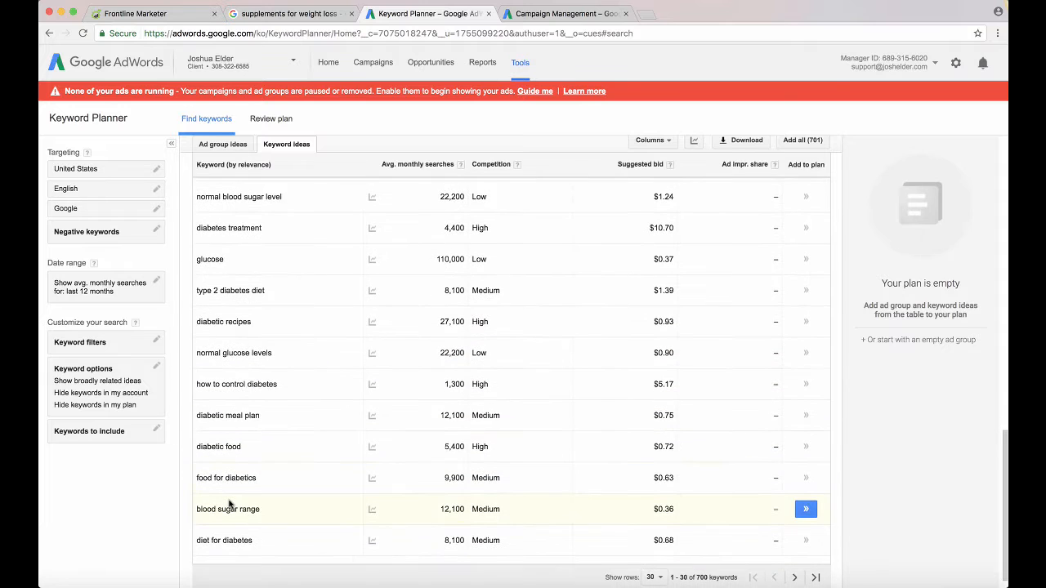
scroll(230, 504, up, 1)
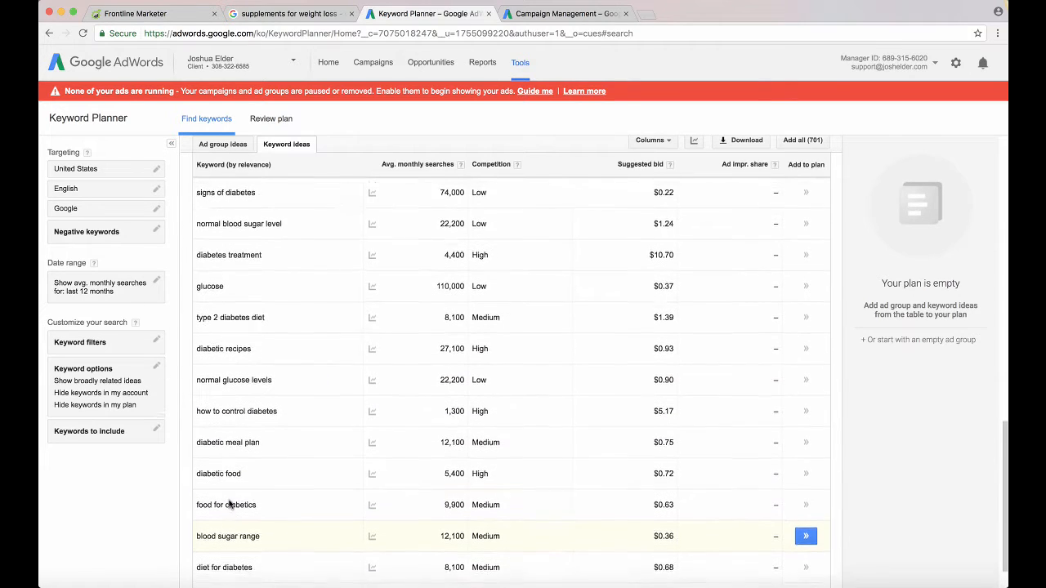
scroll(230, 504, up, 2)
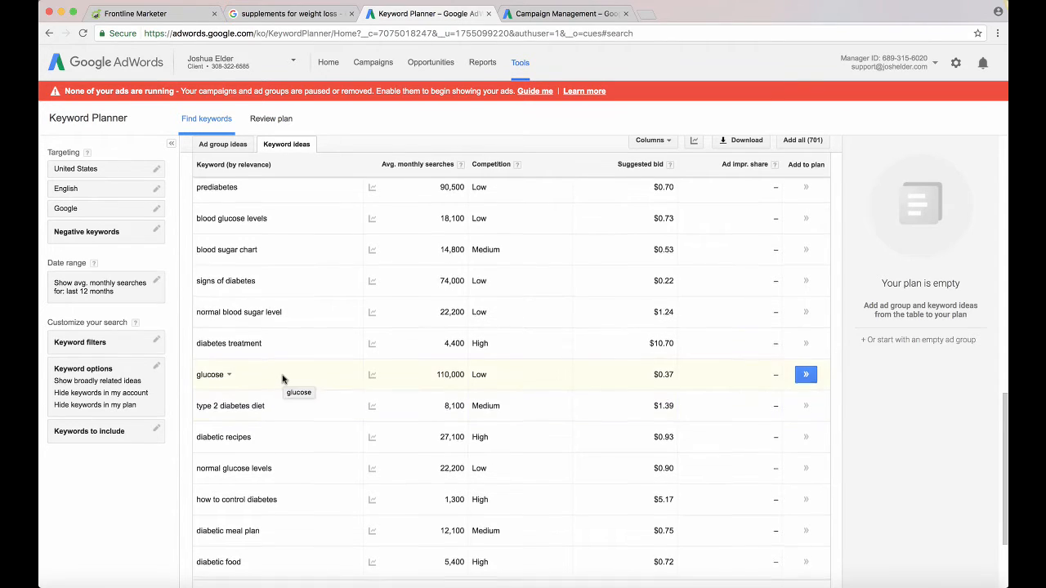
scroll(283, 379, up, 1)
scroll(286, 368, up, 2)
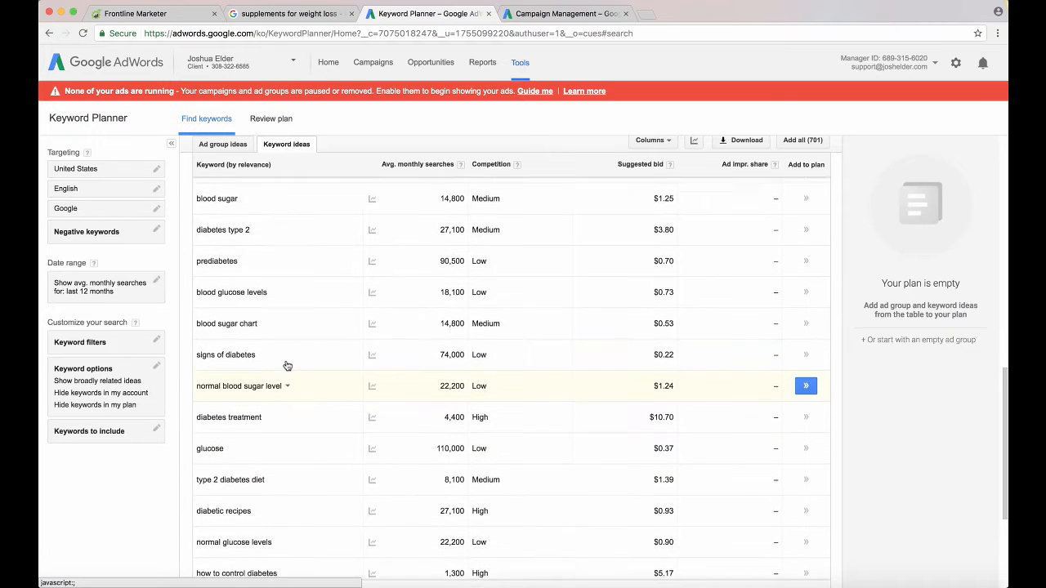
scroll(286, 365, up, 3)
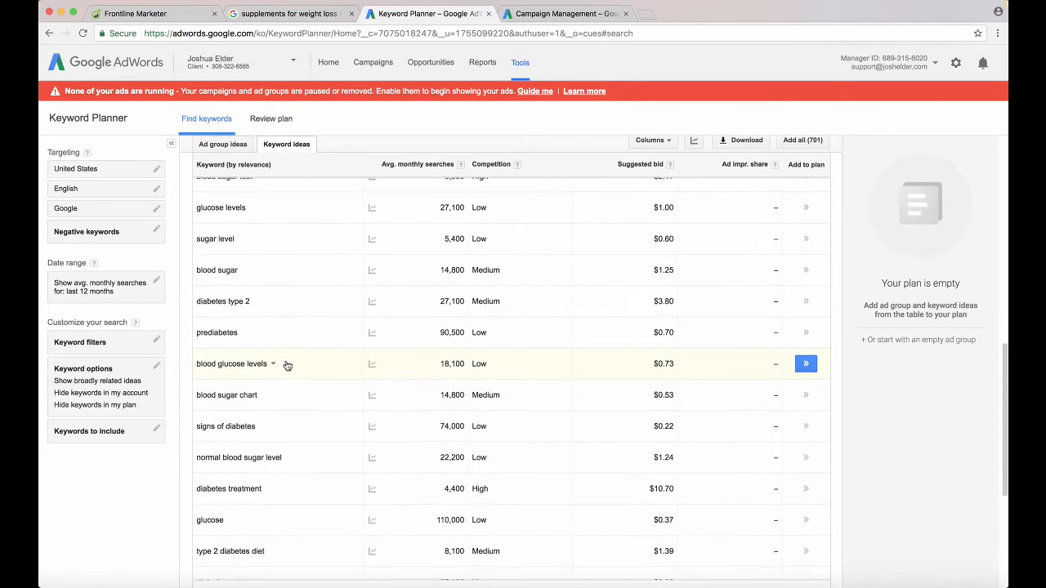
scroll(268, 317, up, 3)
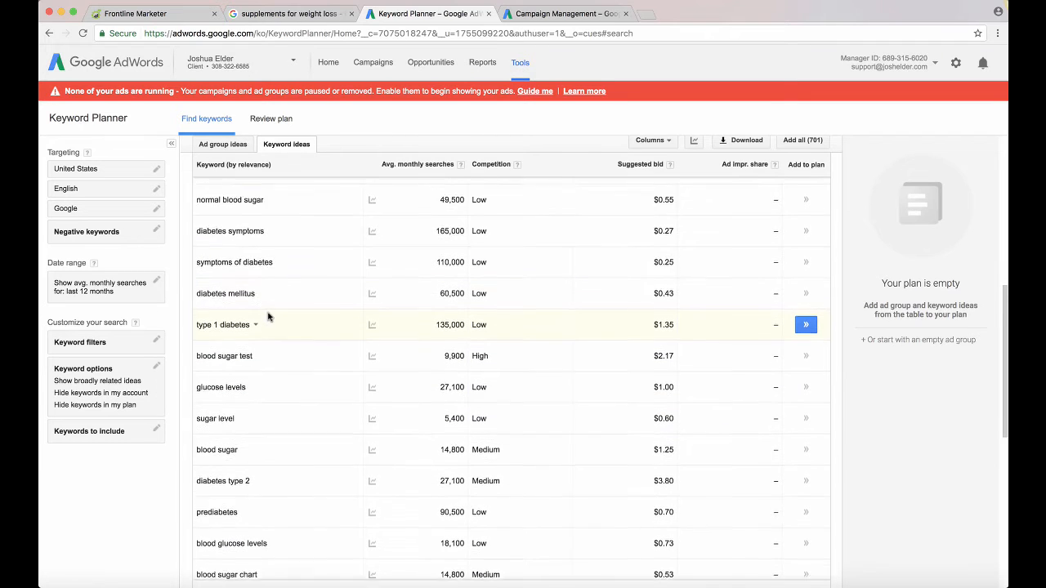
Set the keyword ideas table to show 100 rows per page
scroll(268, 317, up, 3)
scroll(268, 317, up, 4)
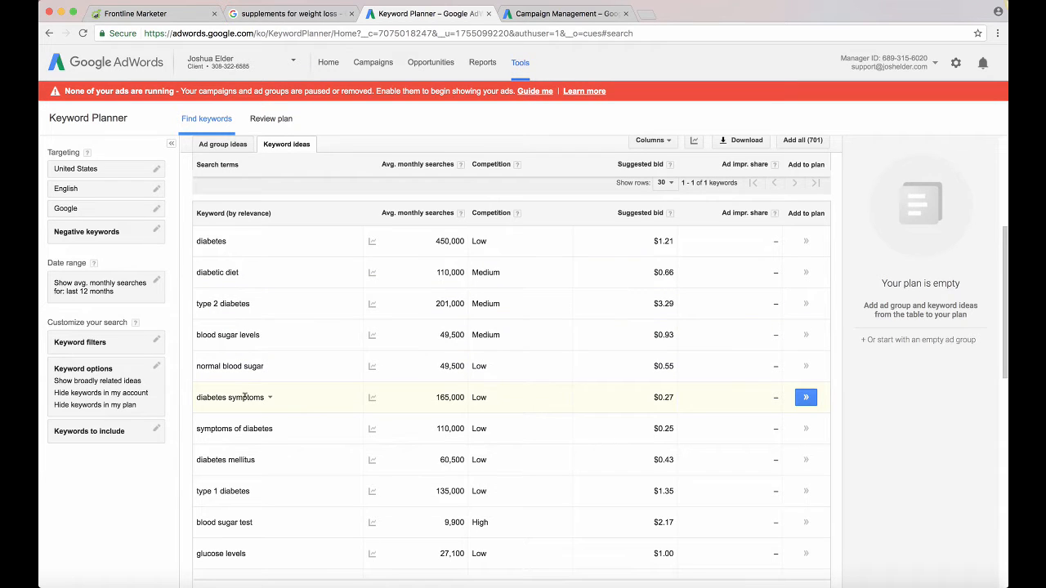
scroll(247, 404, down, 2)
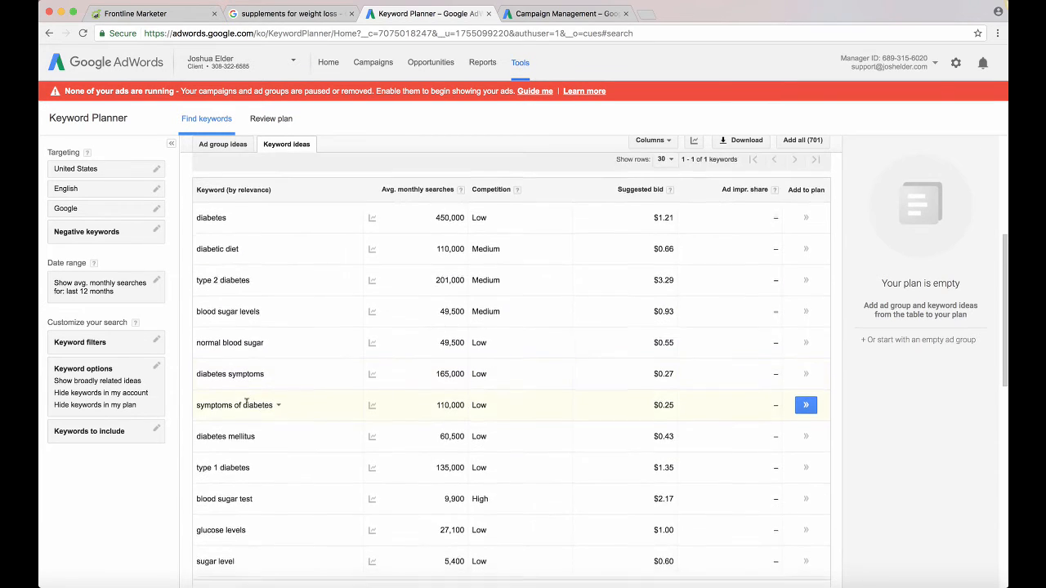
scroll(246, 402, down, 5)
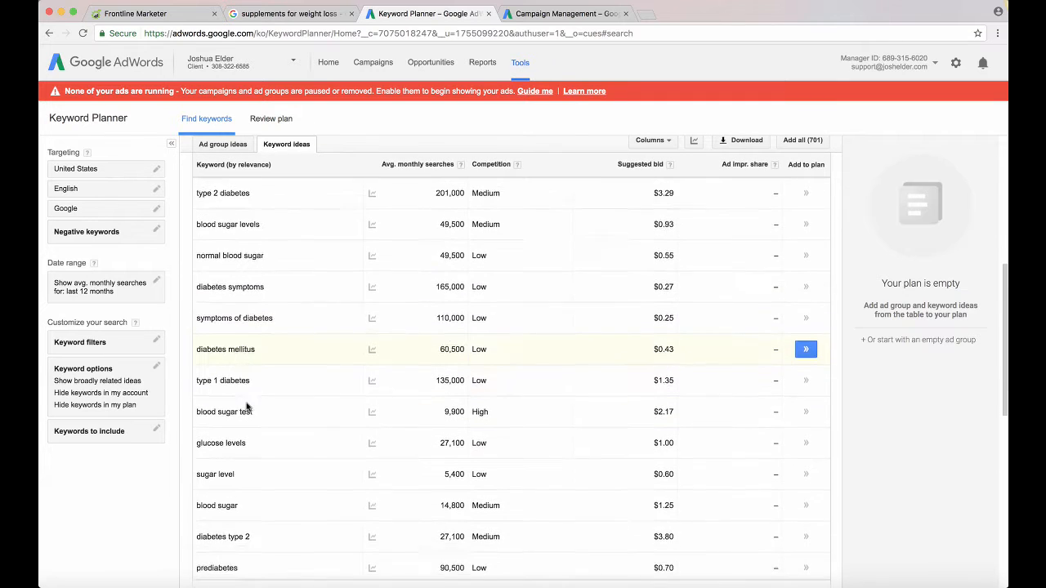
scroll(246, 405, down, 8)
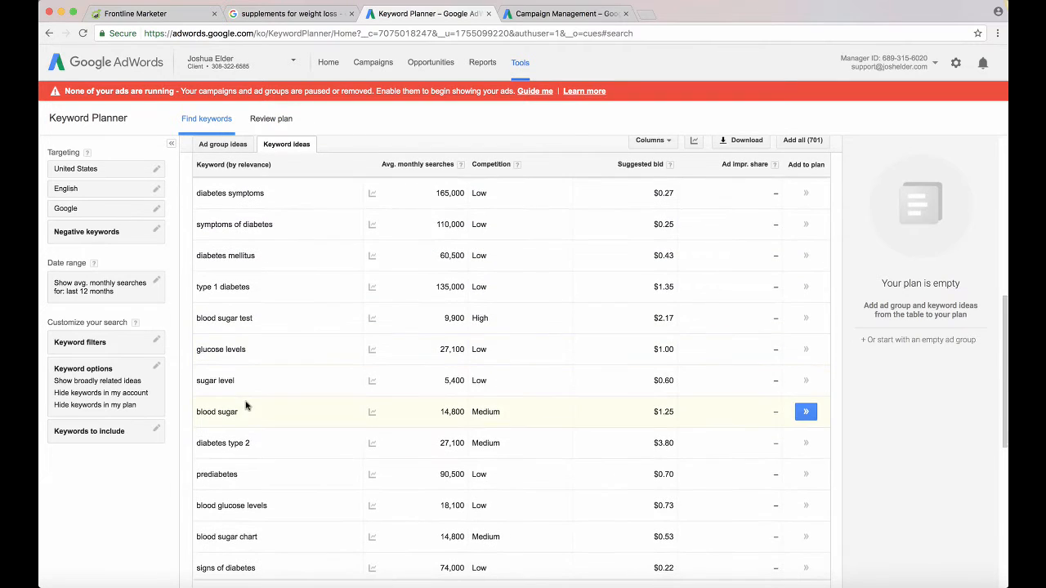
scroll(246, 400, down, 10)
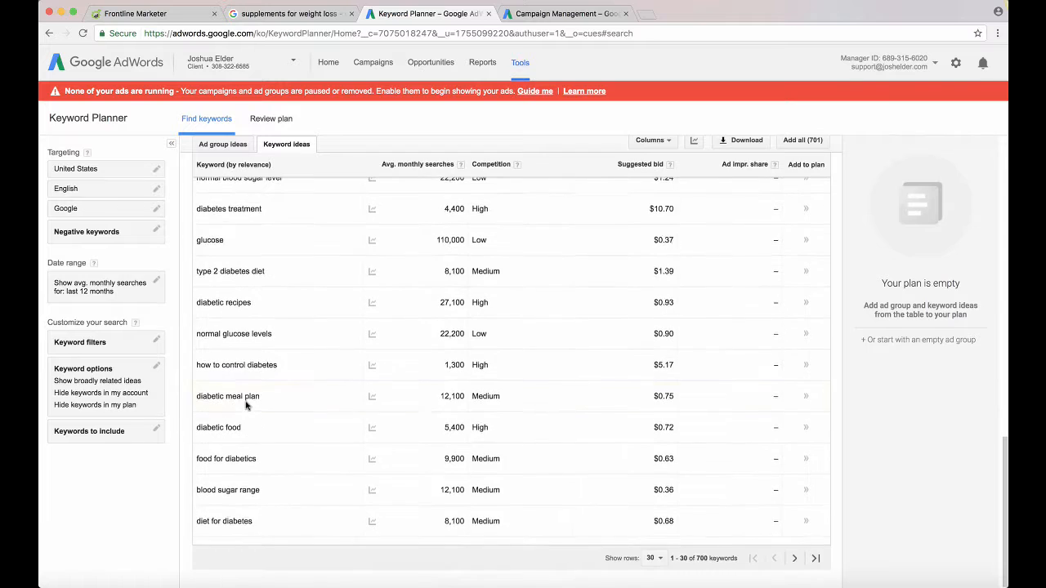
click(661, 558)
click(669, 541)
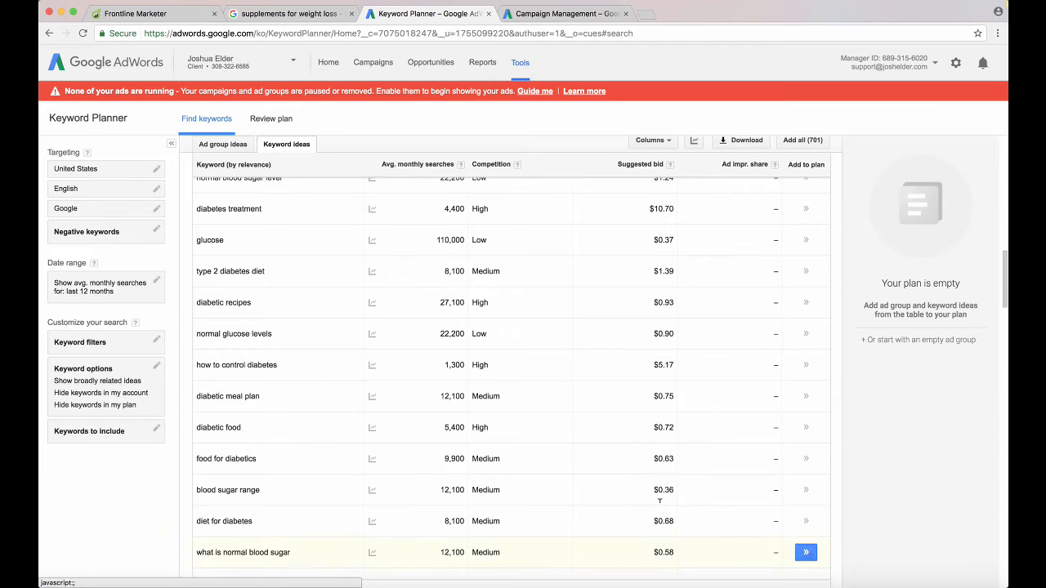
Examine the expanded list of diabetes keyword ideas, comparing average monthly searches, competition and suggested bids
scroll(659, 500, down, 10)
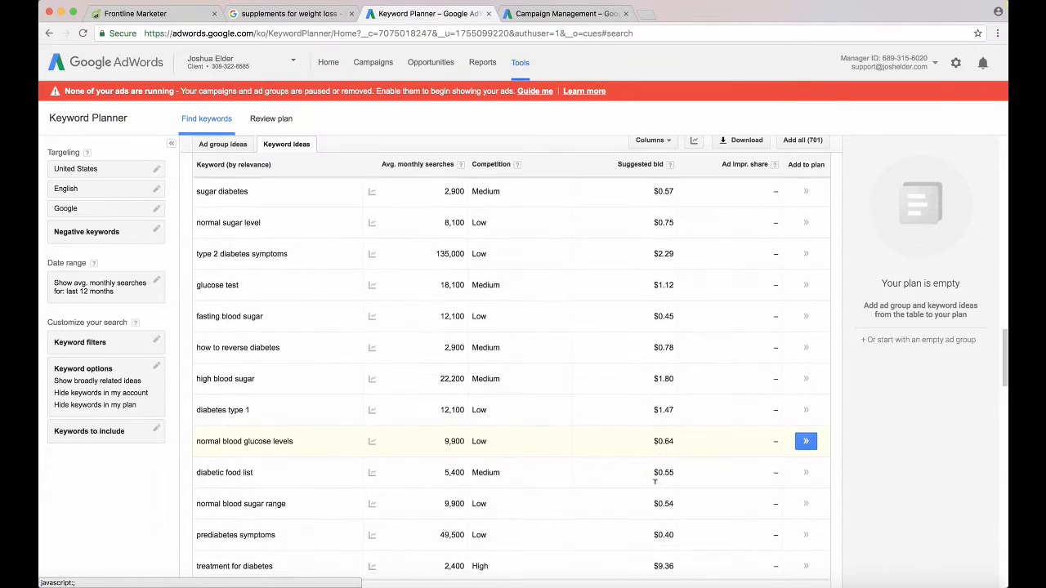
scroll(655, 482, down, 3)
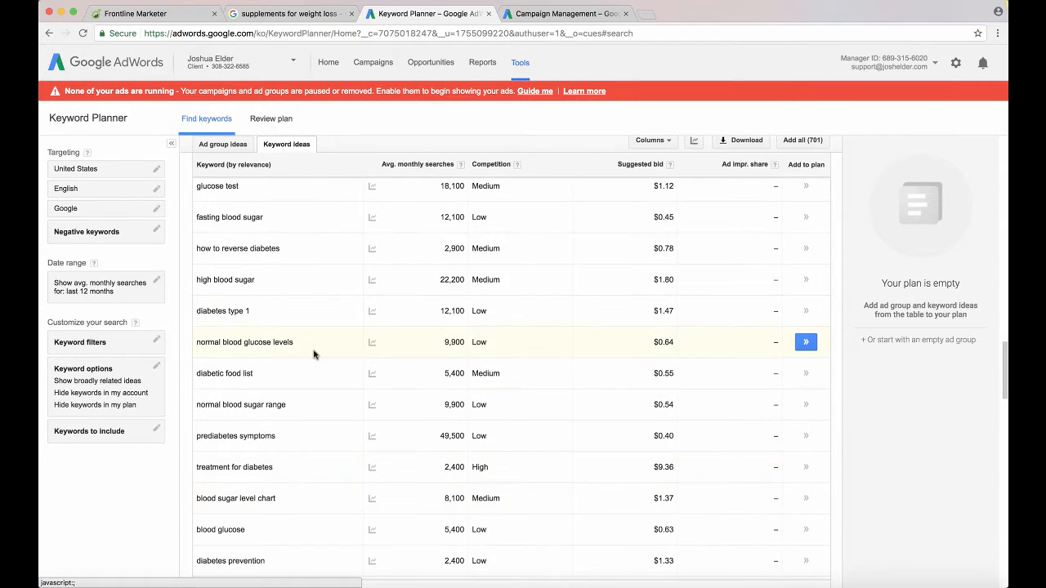
scroll(313, 354, down, 15)
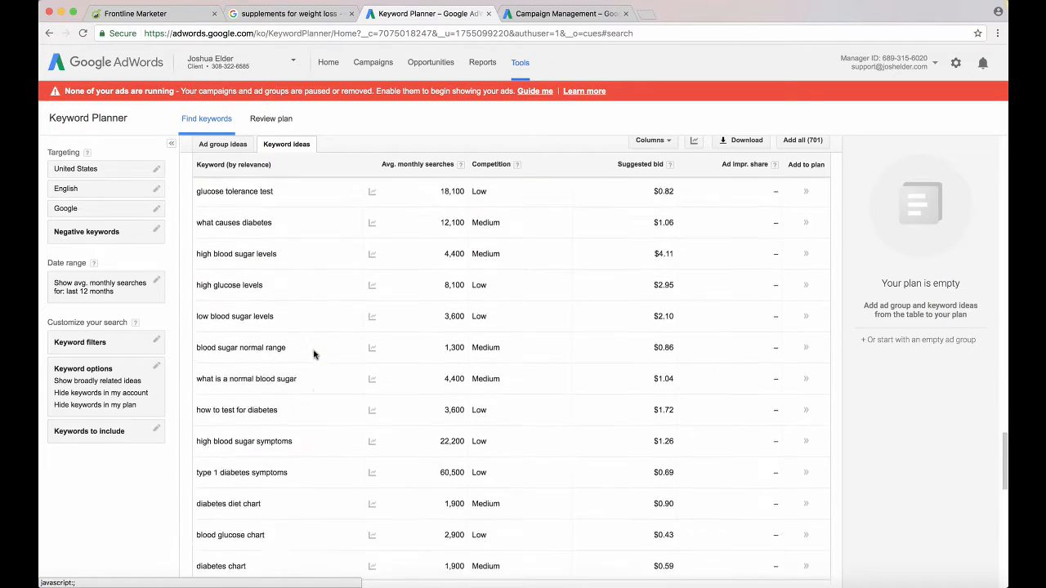
scroll(313, 354, down, 8)
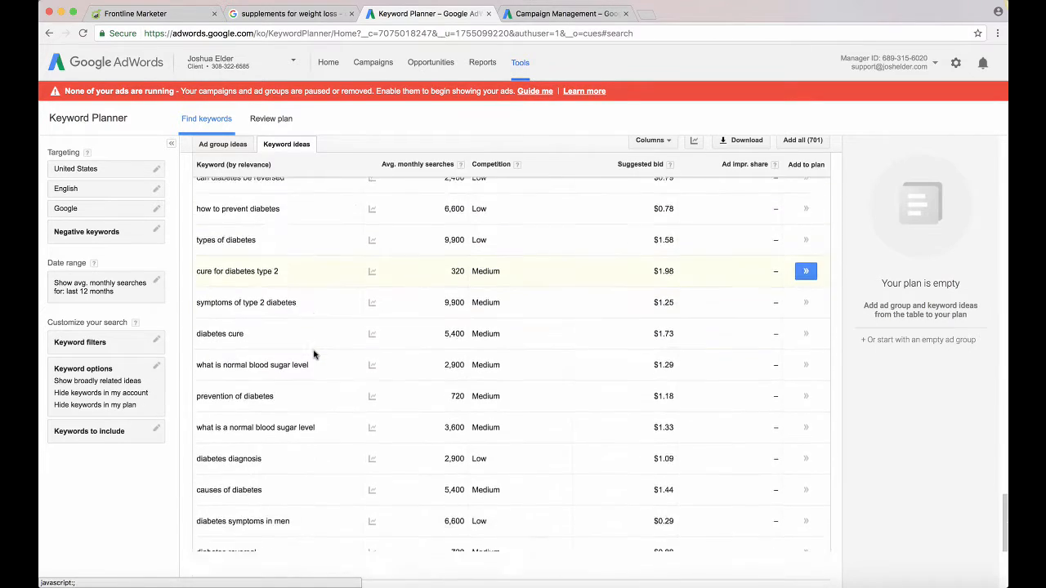
scroll(313, 353, down, 4)
scroll(313, 354, up, 5)
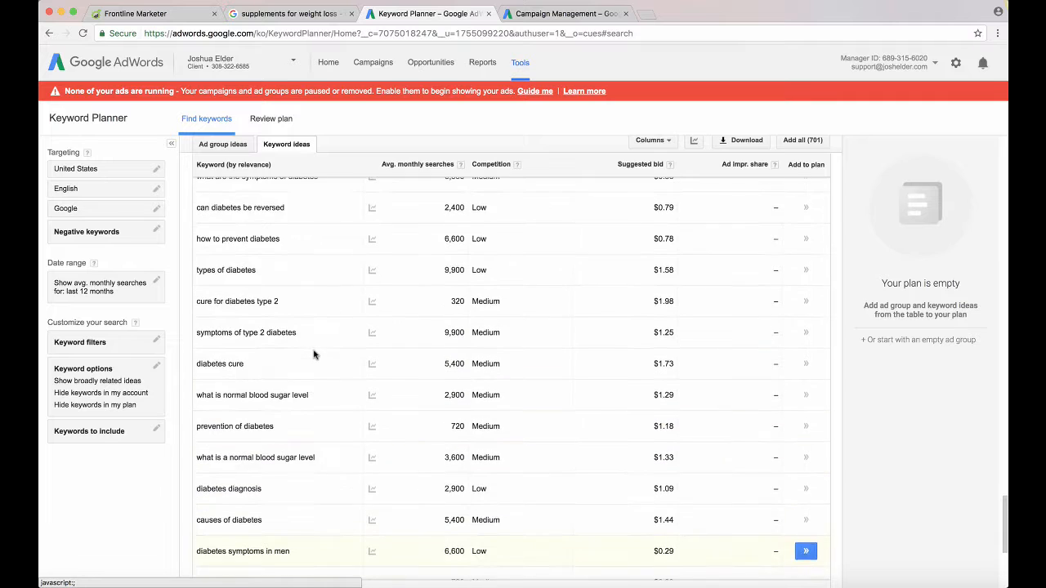
scroll(313, 353, up, 9)
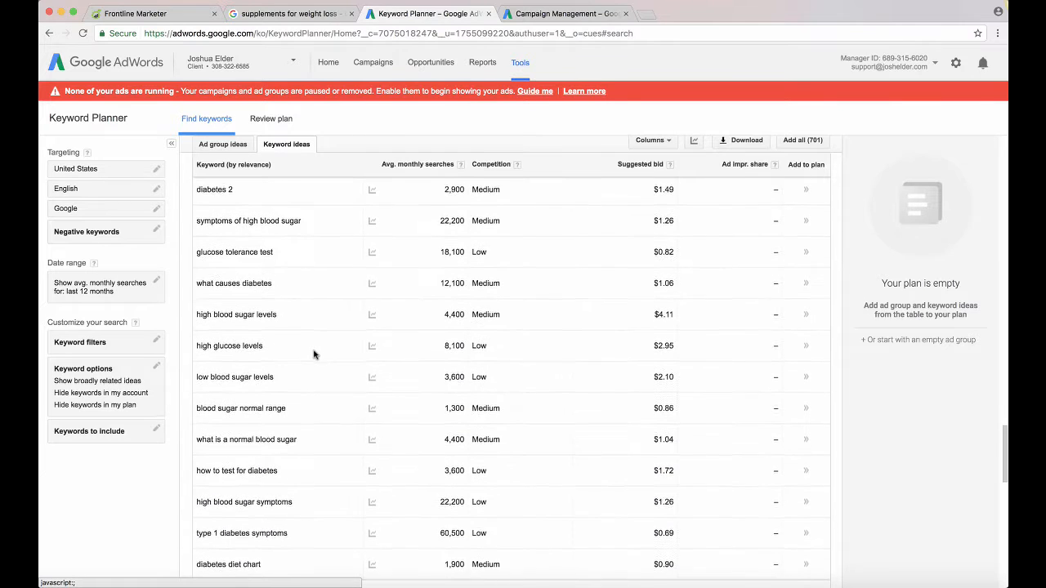
Add the keyword "what is a normal blood sugar" to the plan and display the plan's keywords for copying
scroll(313, 353, down, 1)
scroll(326, 411, down, 2)
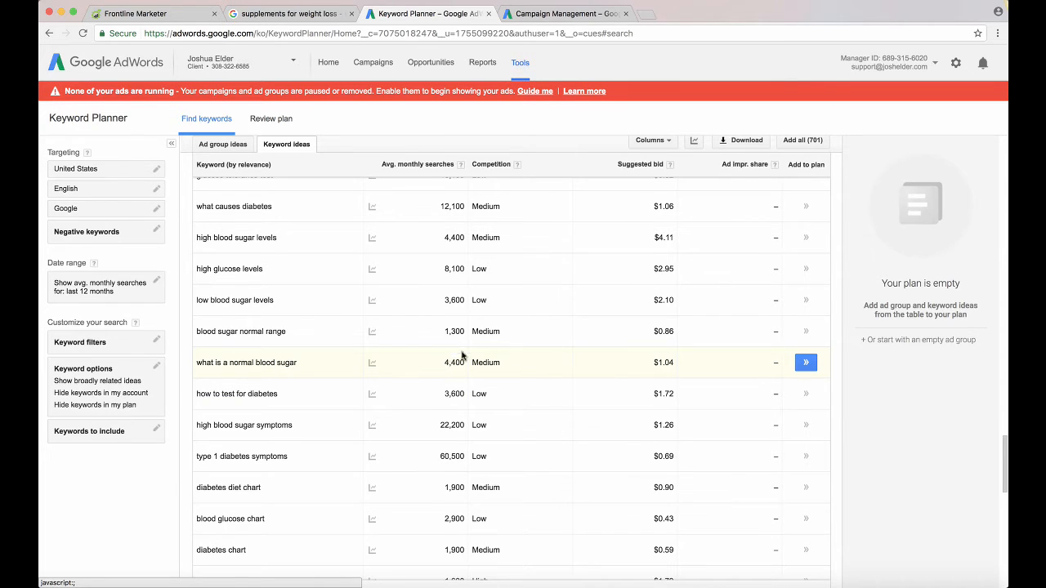
click(807, 364)
click(806, 365)
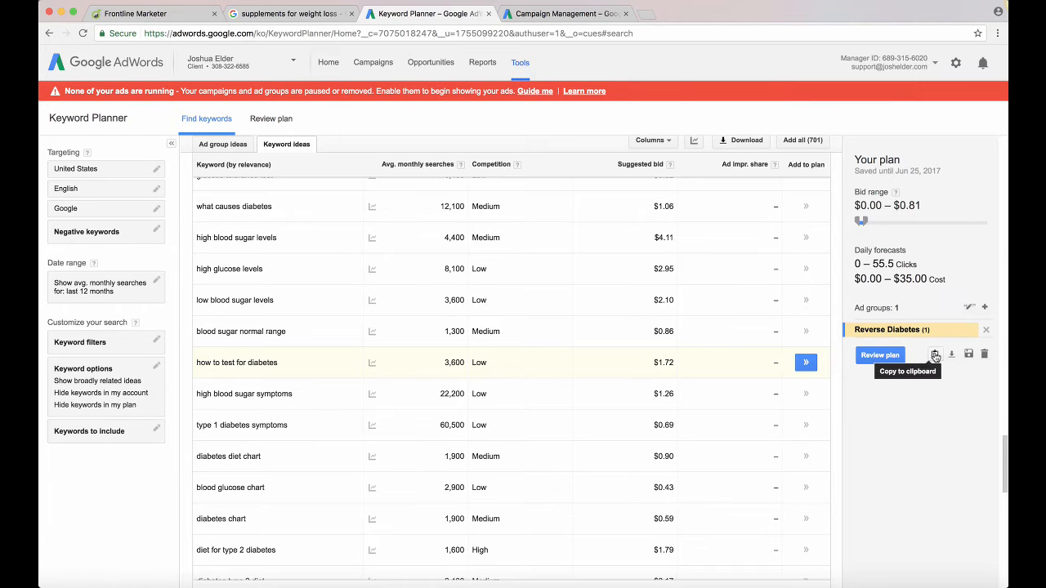
click(935, 356)
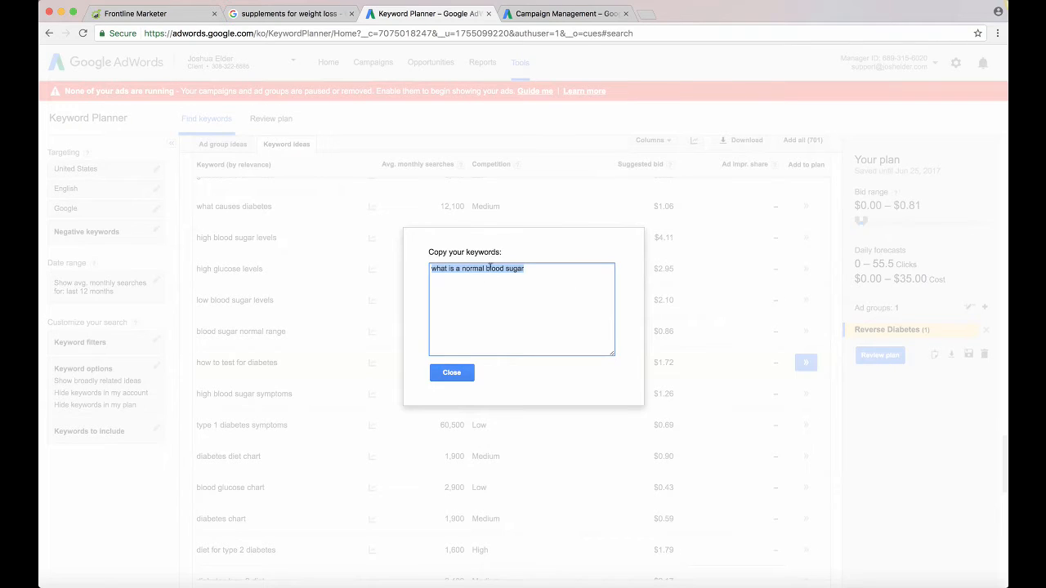
click(464, 374)
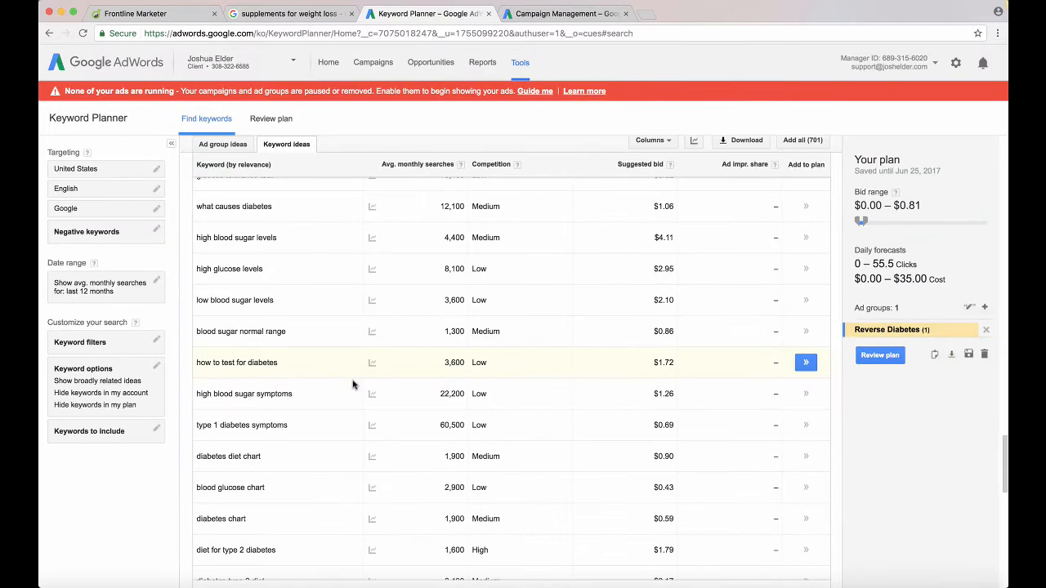
Add the keyword "what are the symptoms of diabetes" to the Reverse Diabetes ad group in the plan
scroll(368, 404, down, 2)
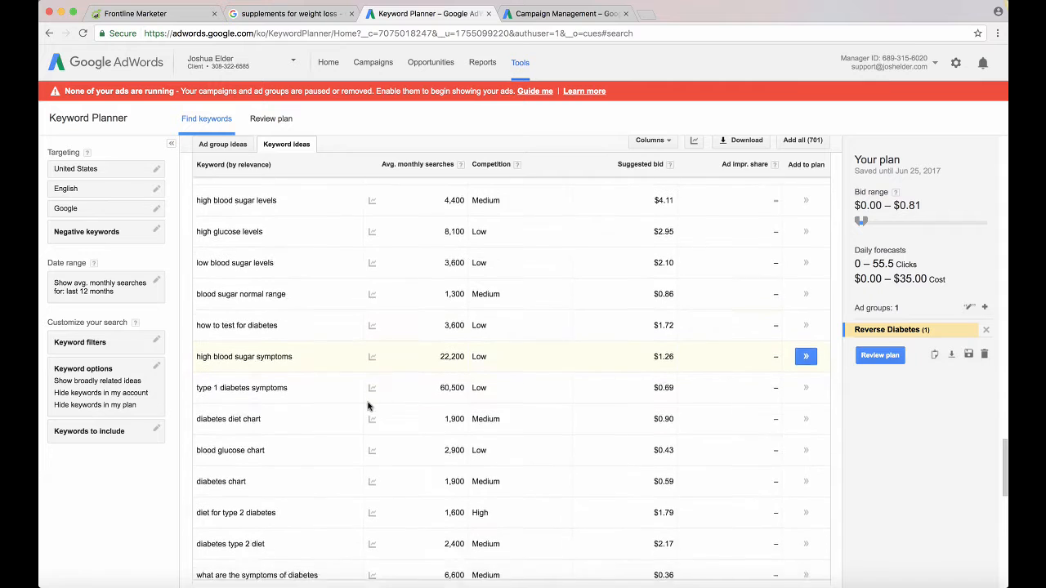
scroll(367, 404, down, 5)
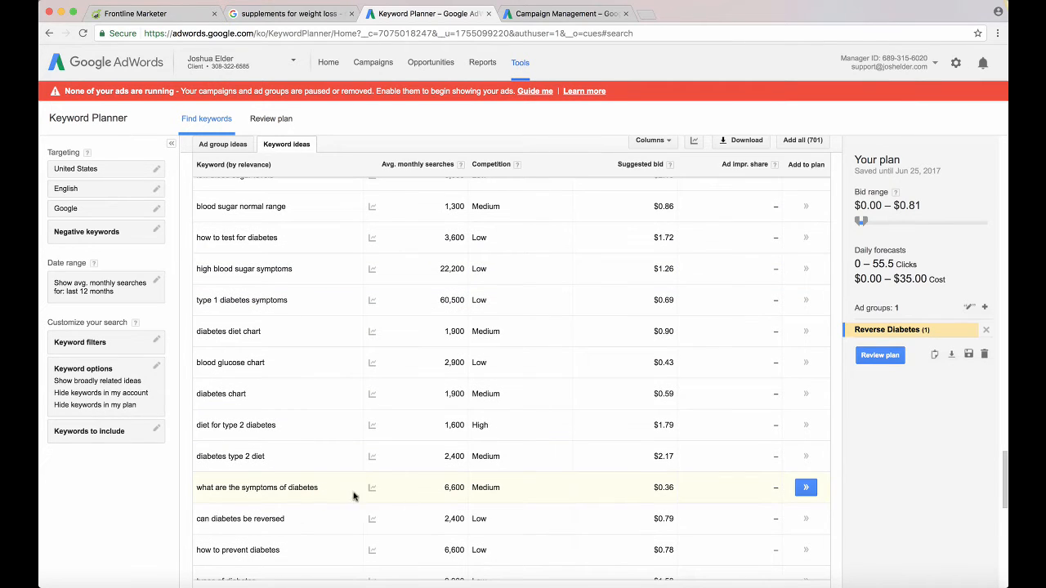
click(806, 488)
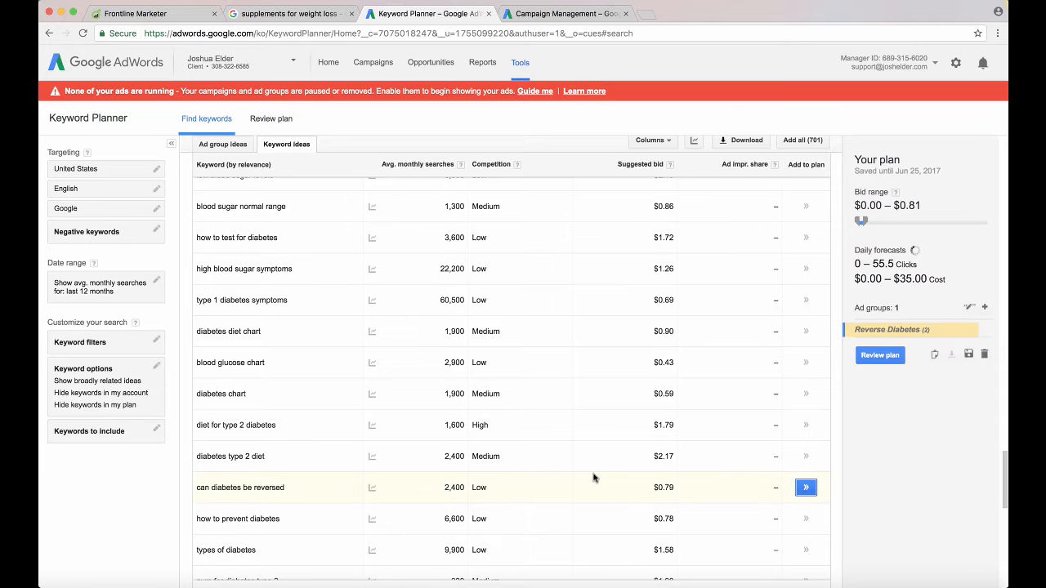
Review the remaining keyword ideas on the first page for further longer phrases worth adding to the plan
scroll(594, 478, down, 5)
scroll(593, 478, down, 2)
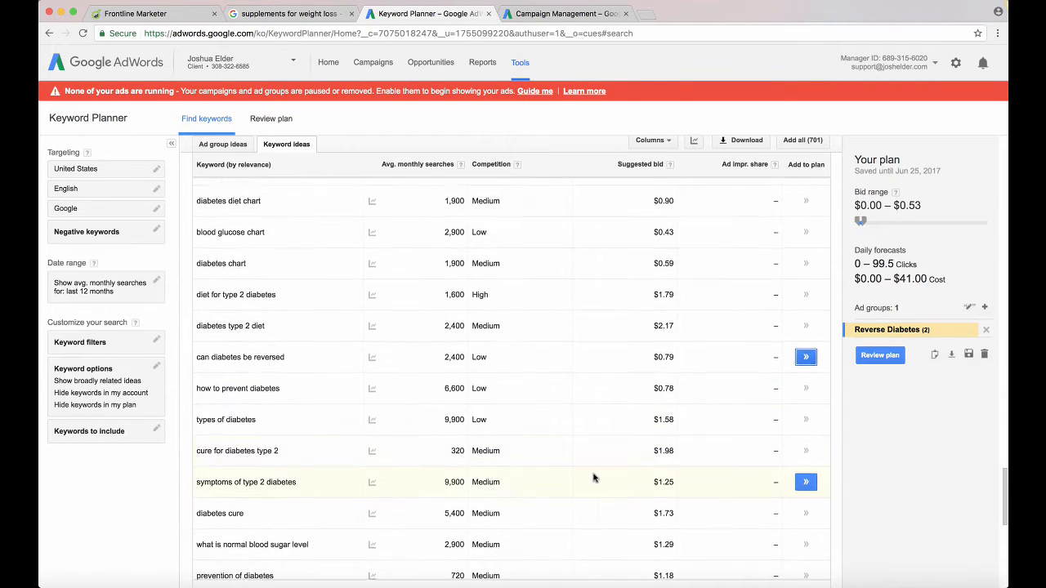
scroll(593, 478, down, 1)
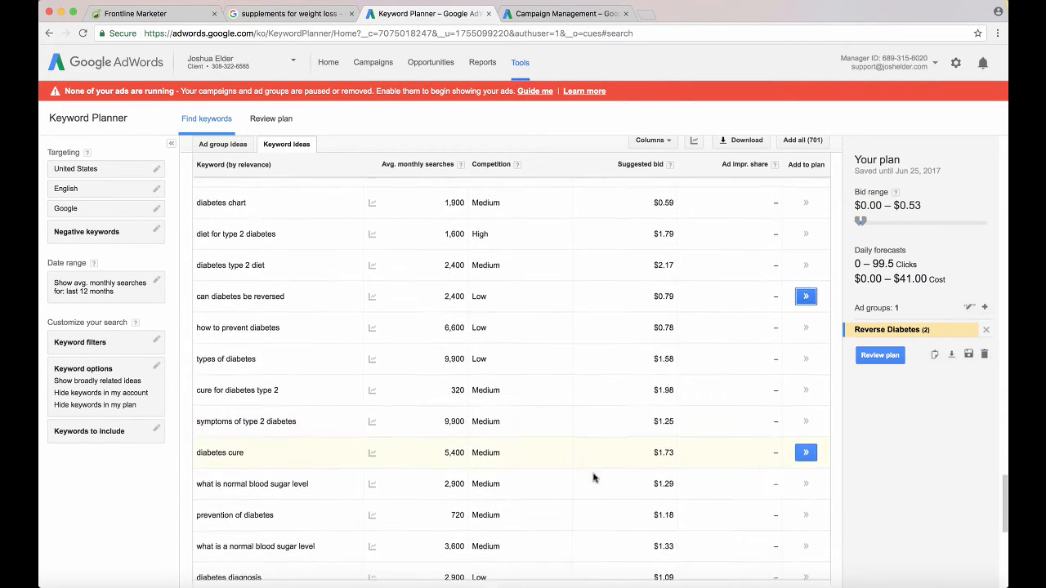
scroll(404, 495, down, 11)
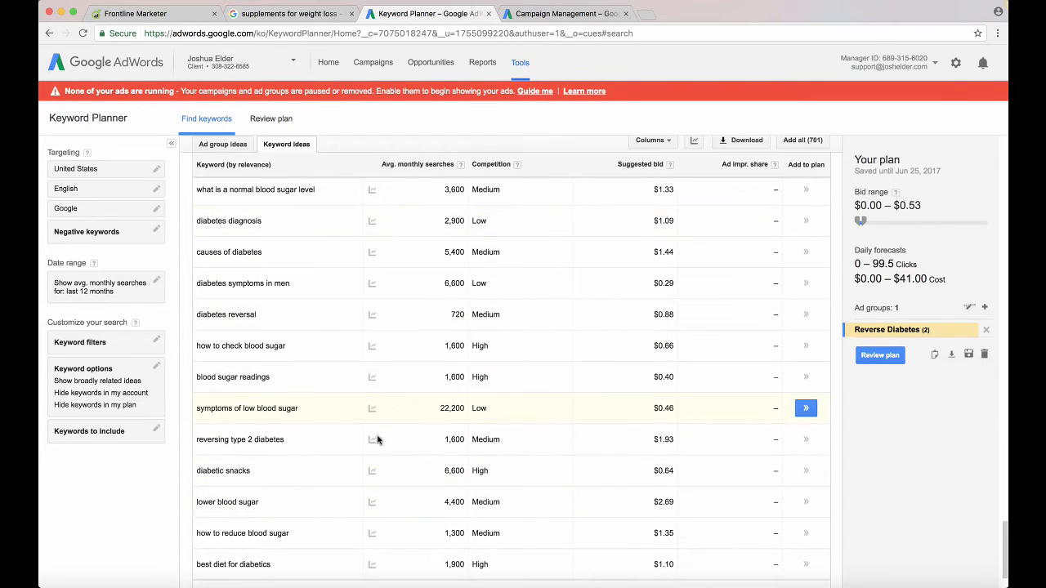
scroll(377, 439, down, 3)
scroll(400, 478, up, 15)
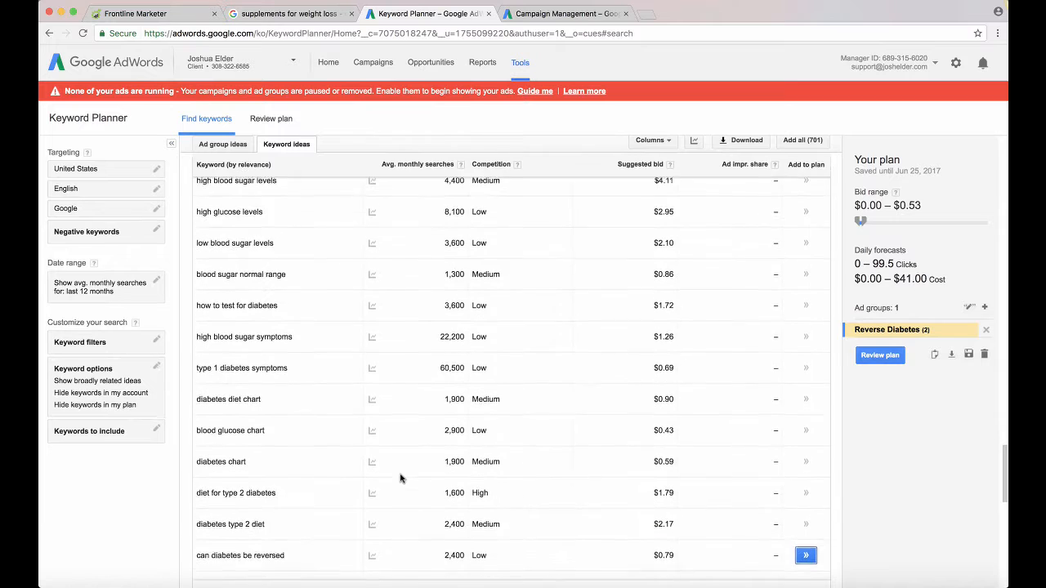
scroll(400, 478, up, 8)
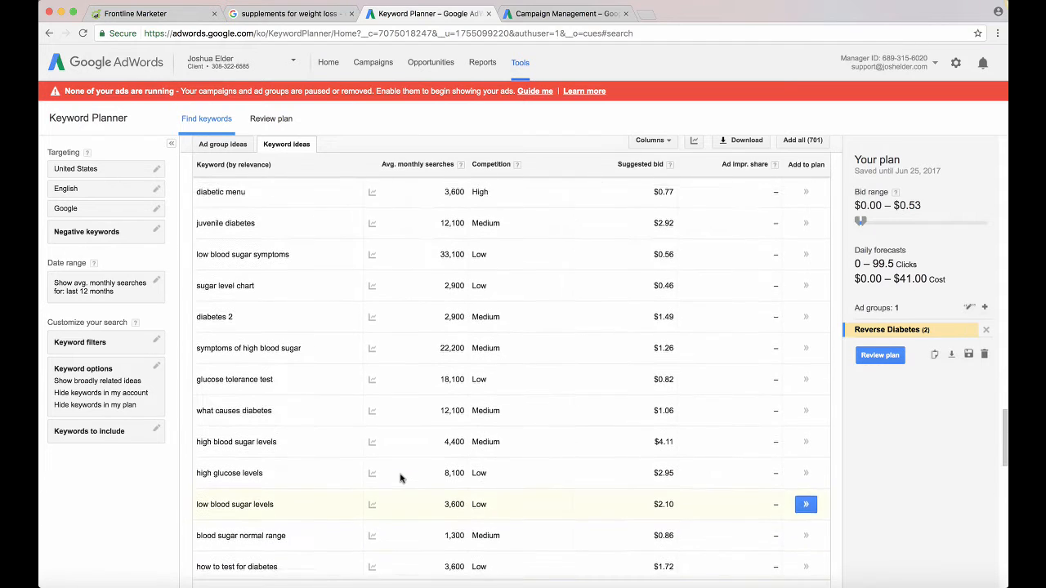
scroll(401, 478, up, 5)
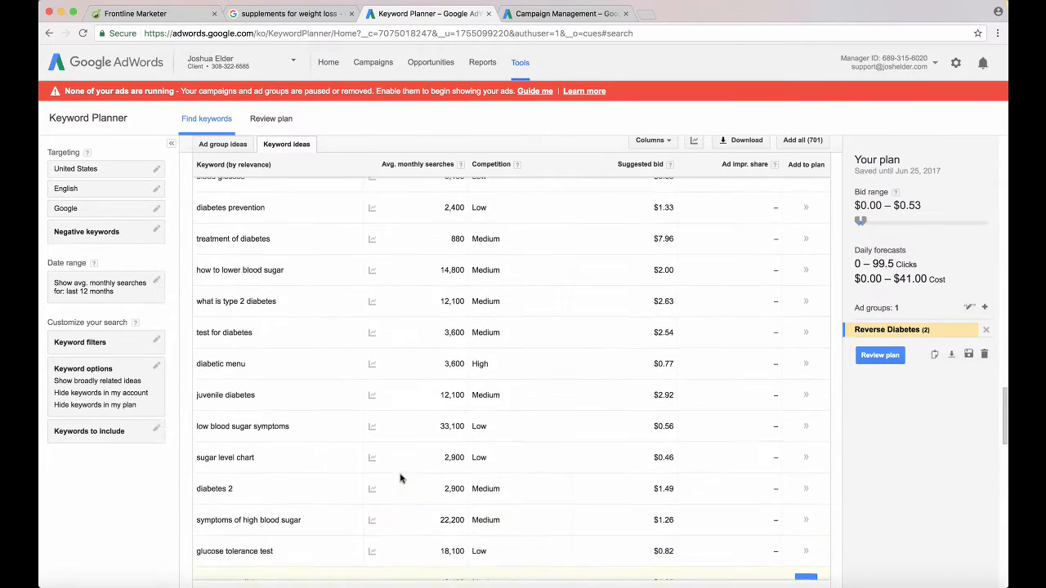
scroll(400, 478, up, 15)
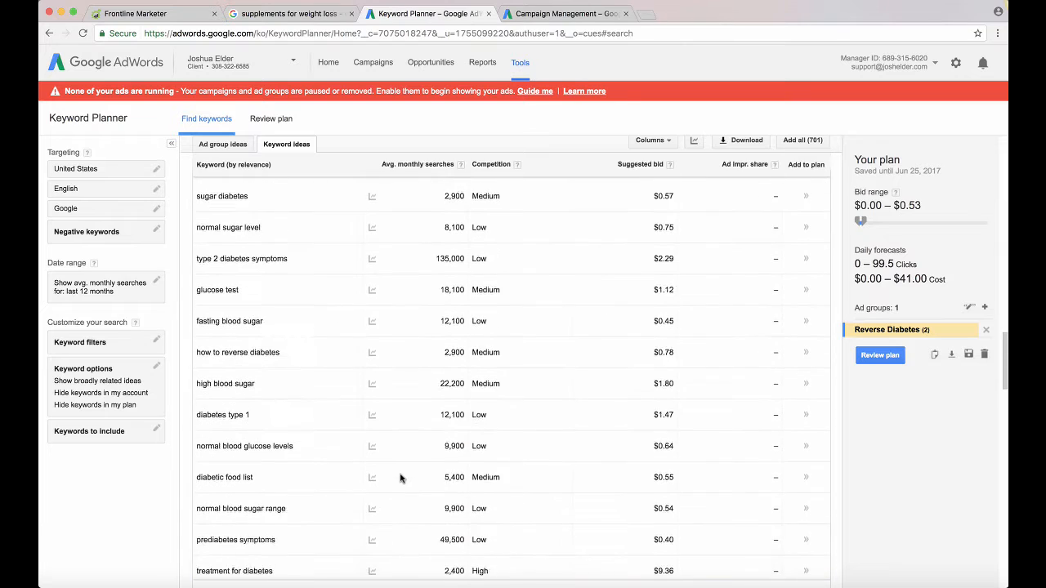
scroll(400, 478, up, 12)
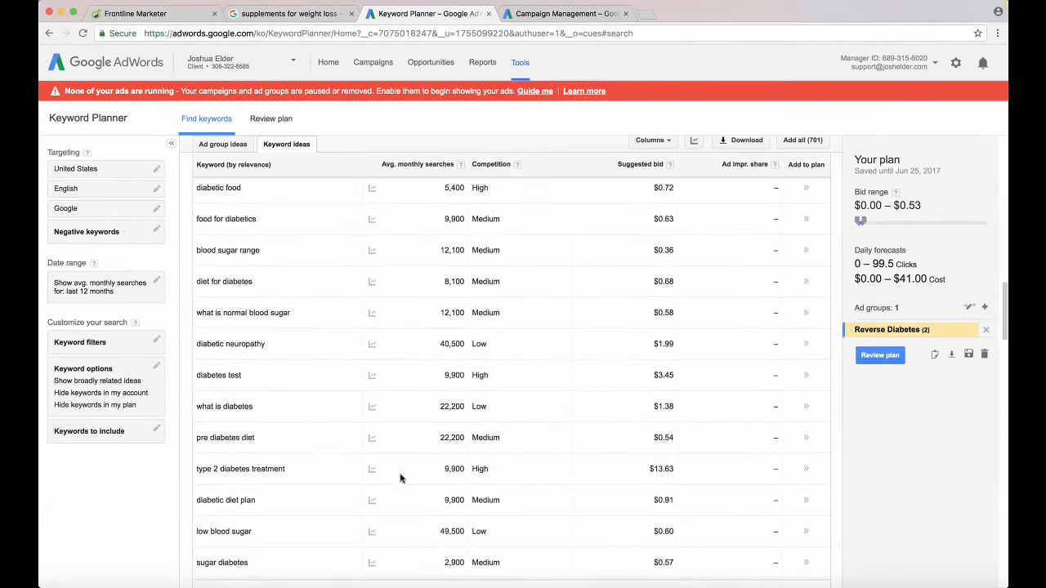
scroll(400, 478, up, 8)
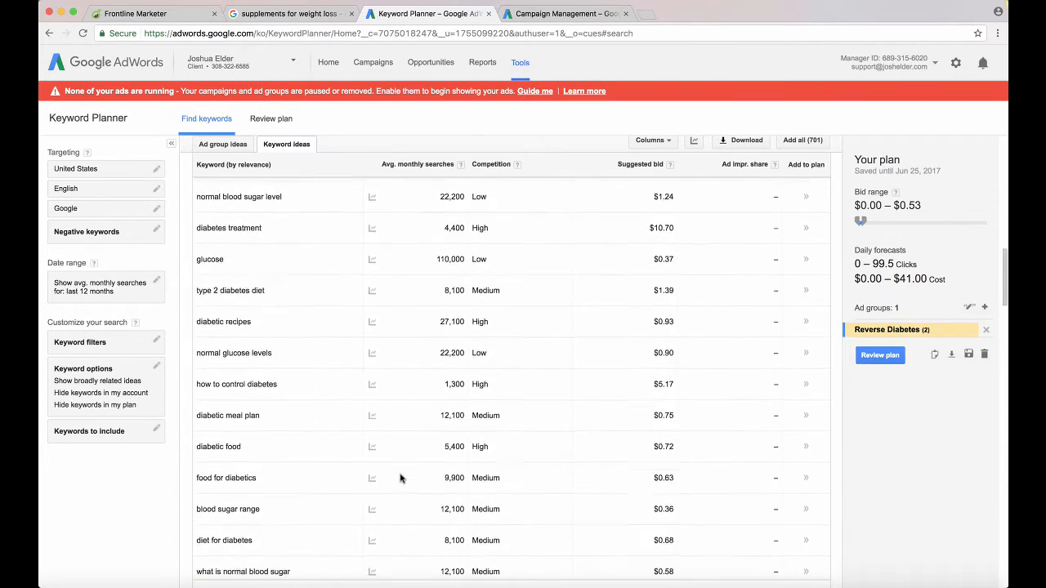
scroll(400, 478, up, 15)
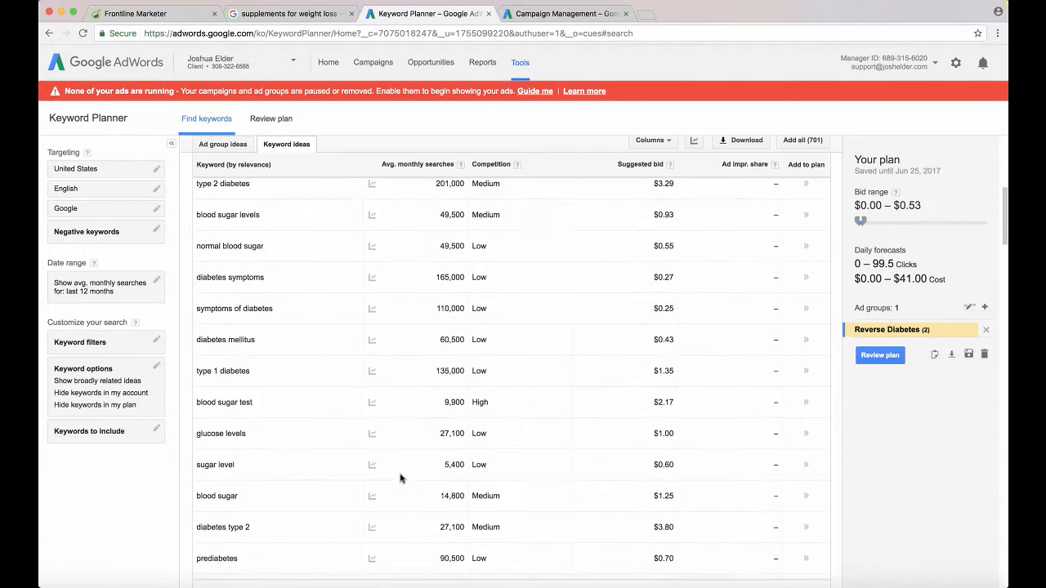
scroll(400, 478, up, 6)
Go to the second page of keyword ideas and check the monthly search trend of its last keyword
scroll(400, 478, down, 20)
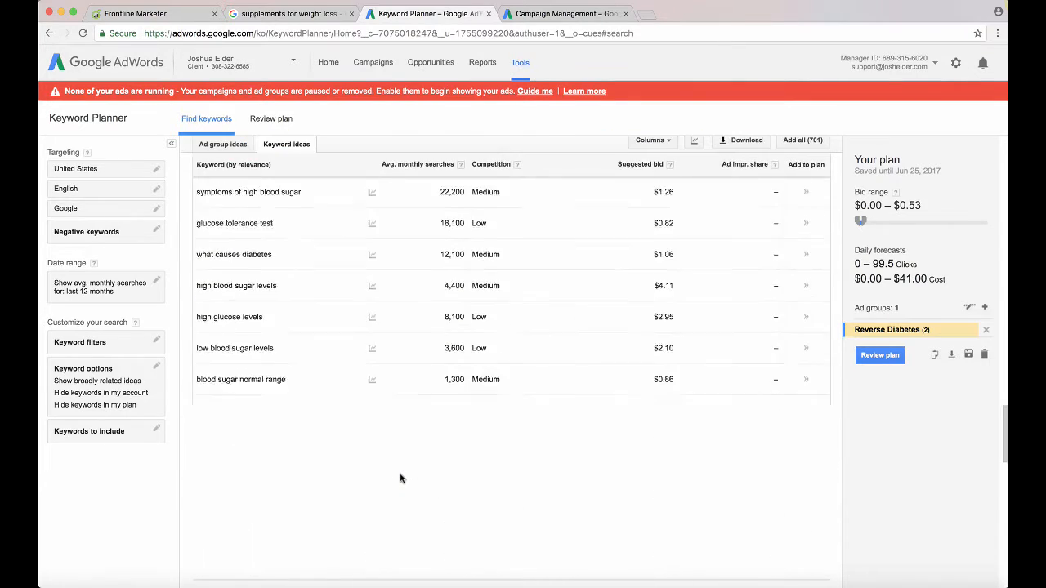
scroll(468, 497, down, 10)
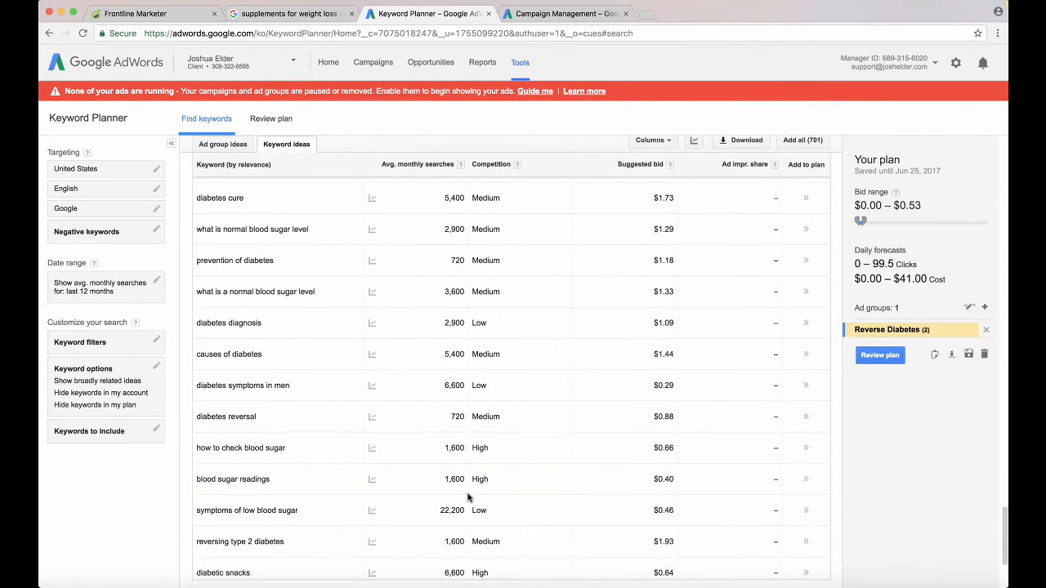
scroll(468, 497, down, 3)
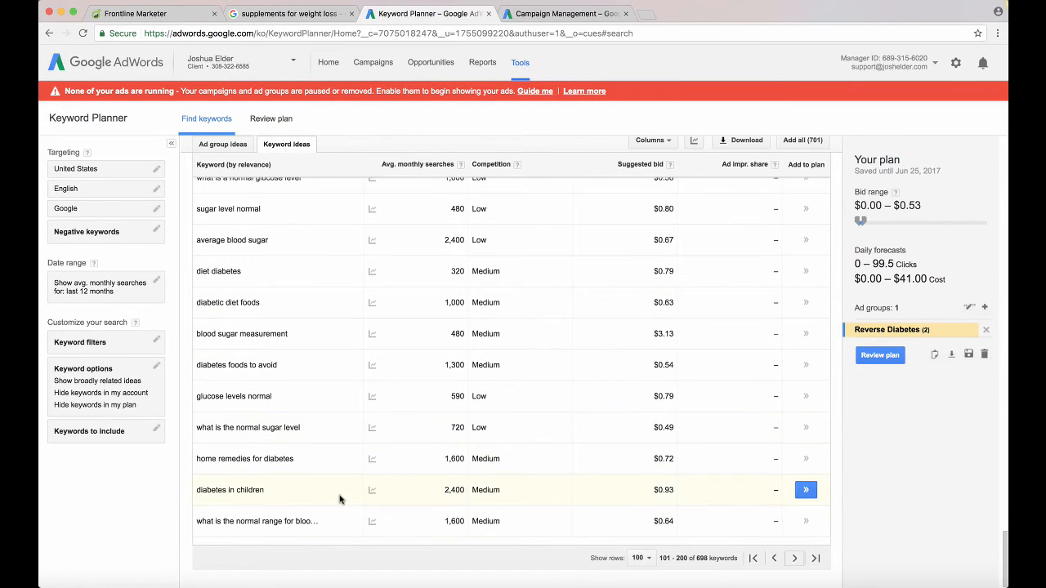
mouse_move(372, 522)
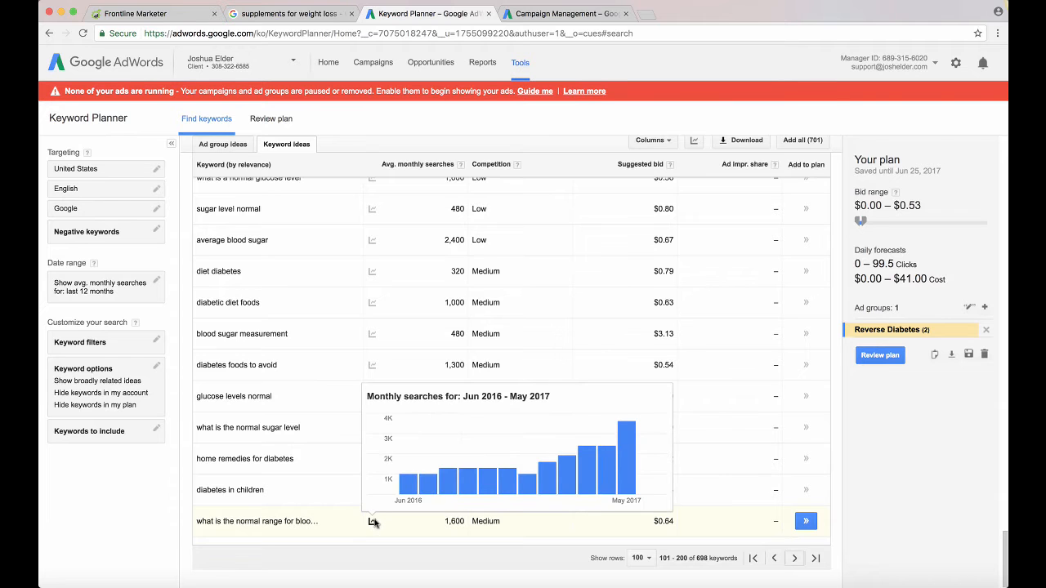
scroll(375, 377, up, 8)
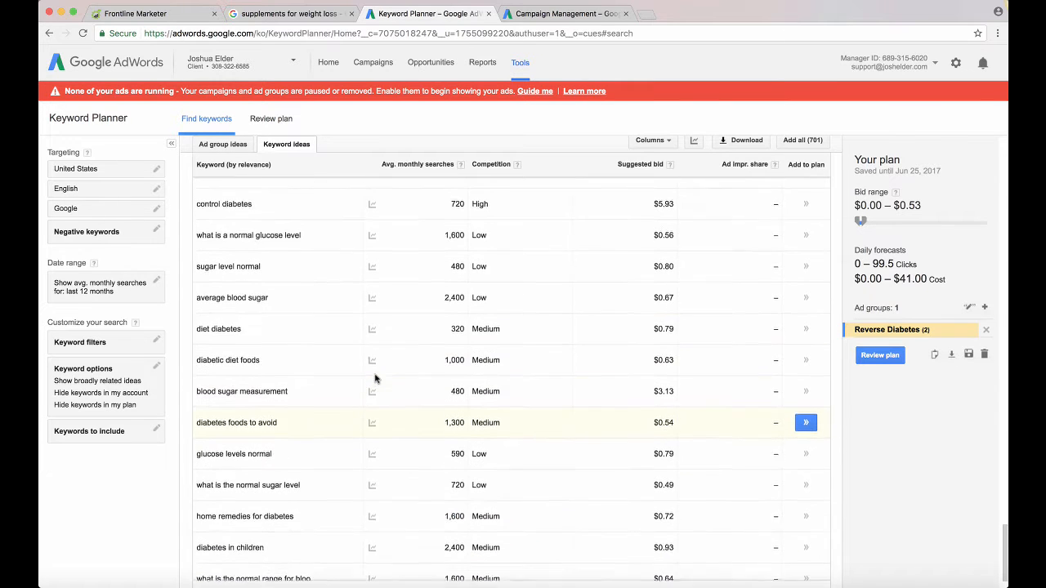
scroll(375, 377, up, 5)
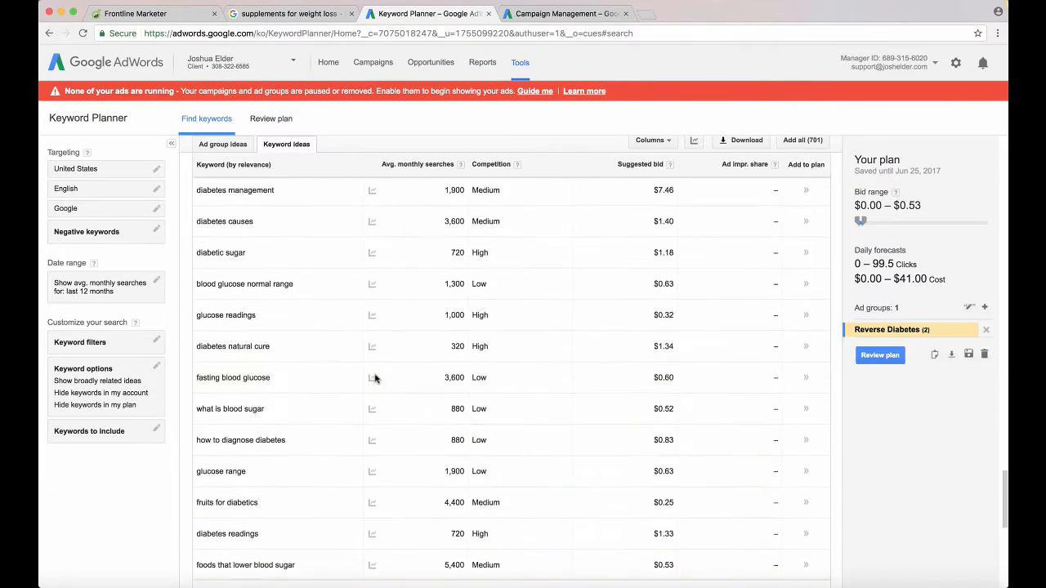
Check the monthly search trend of the keyword "what is considered high blood su…" and add it to the Reverse Diabetes ad group
scroll(372, 374, up, 15)
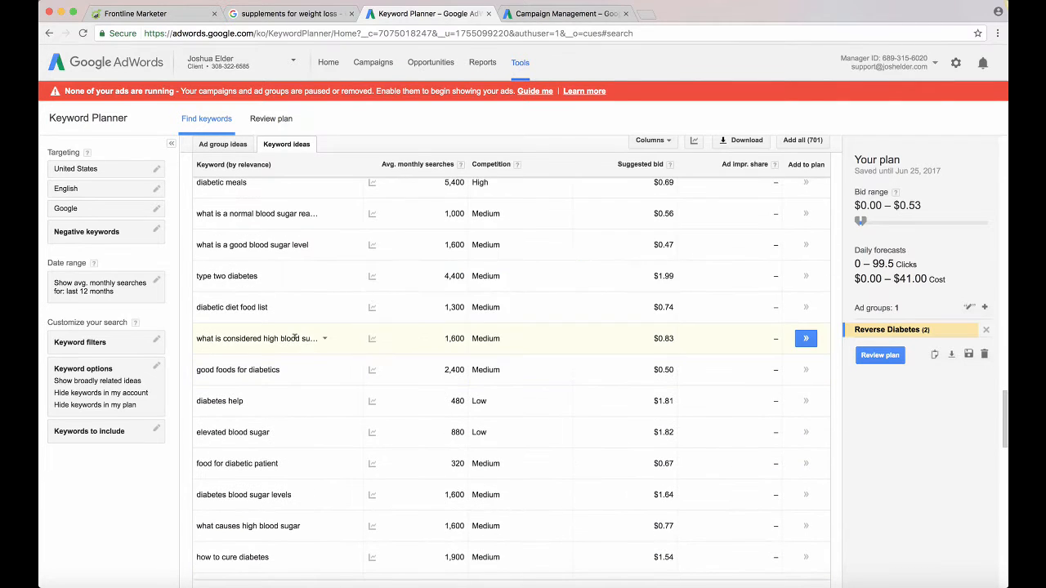
mouse_move(374, 341)
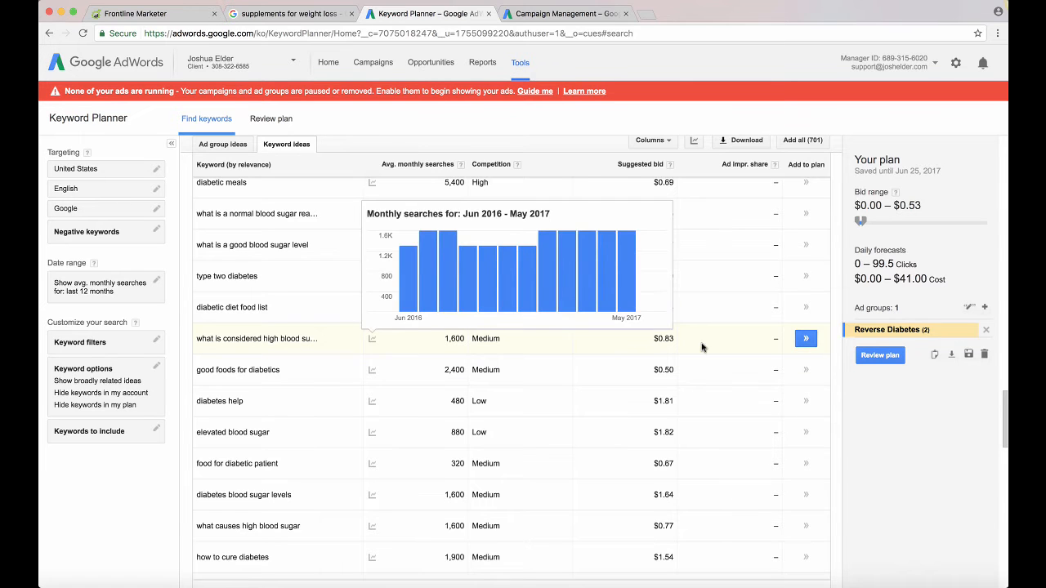
click(805, 339)
Look through the earlier ideas on the second page and highlight the keyword "how to control diabetes naturally"
scroll(655, 292, up, 5)
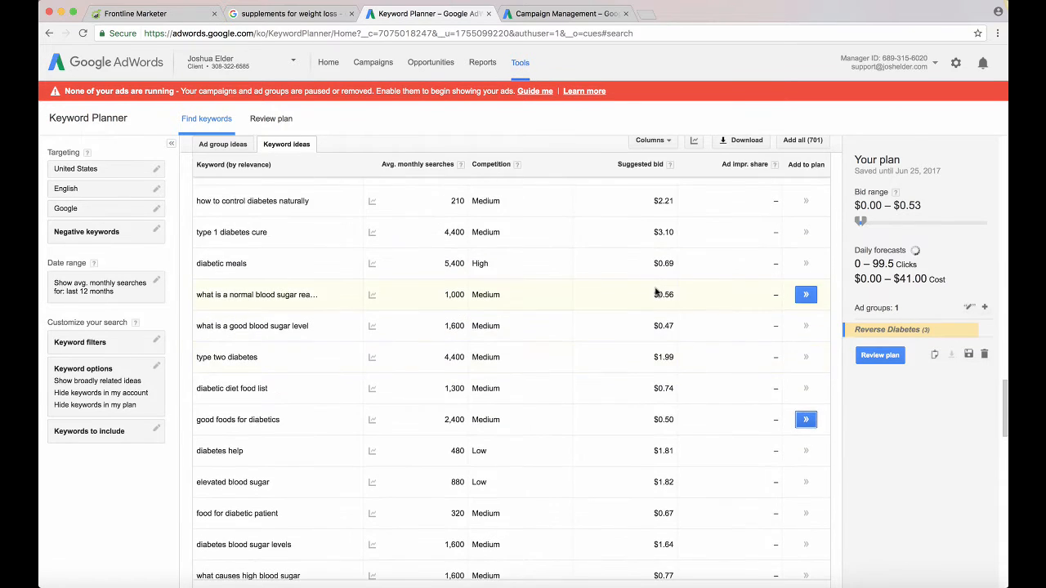
scroll(654, 292, up, 1)
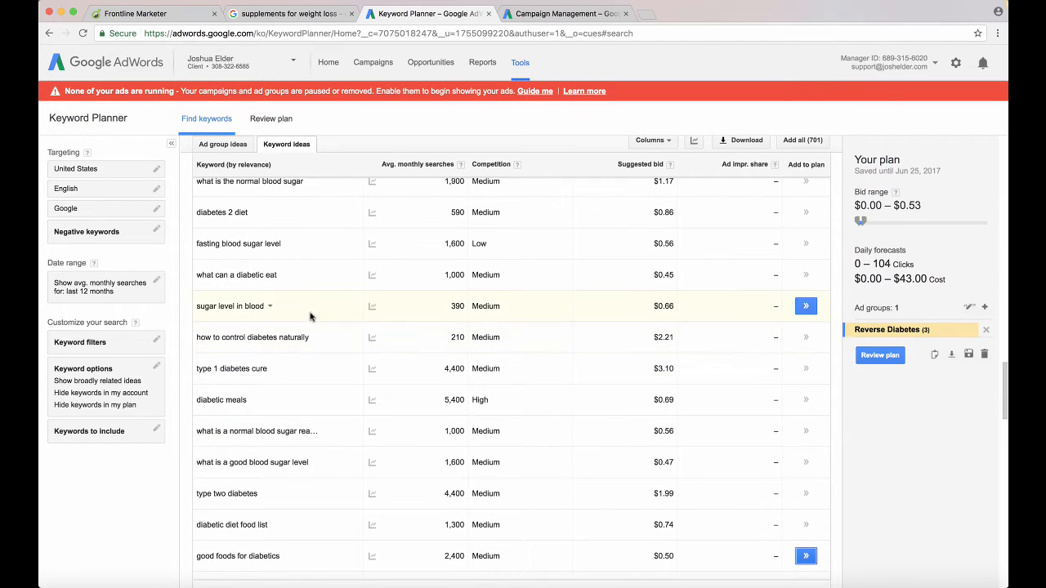
click(311, 341)
drag(310, 338, 198, 328)
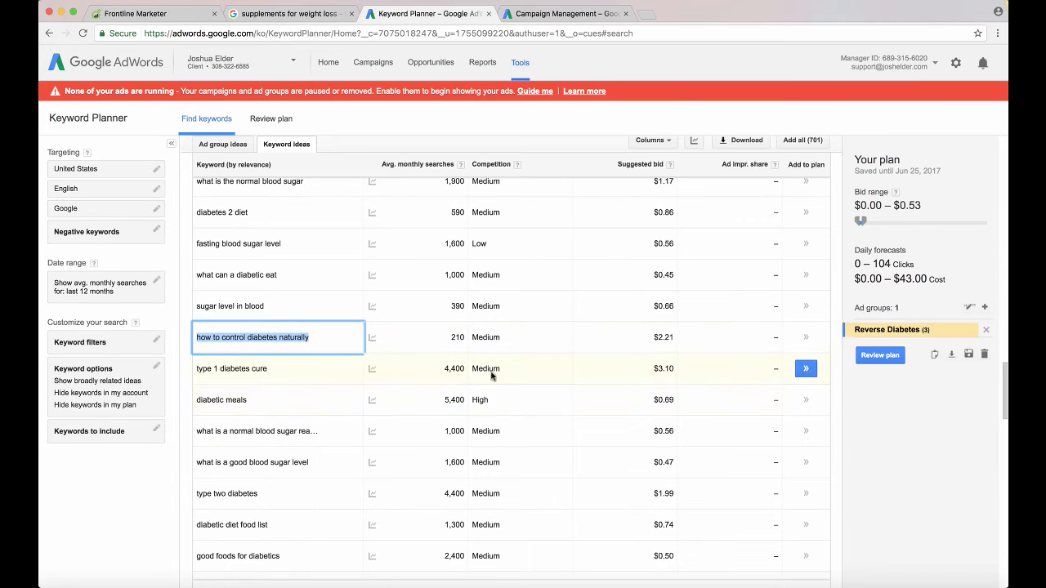
Return to the first page of keyword ideas and review its keywords along with the original search term's row
scroll(627, 363, up, 2)
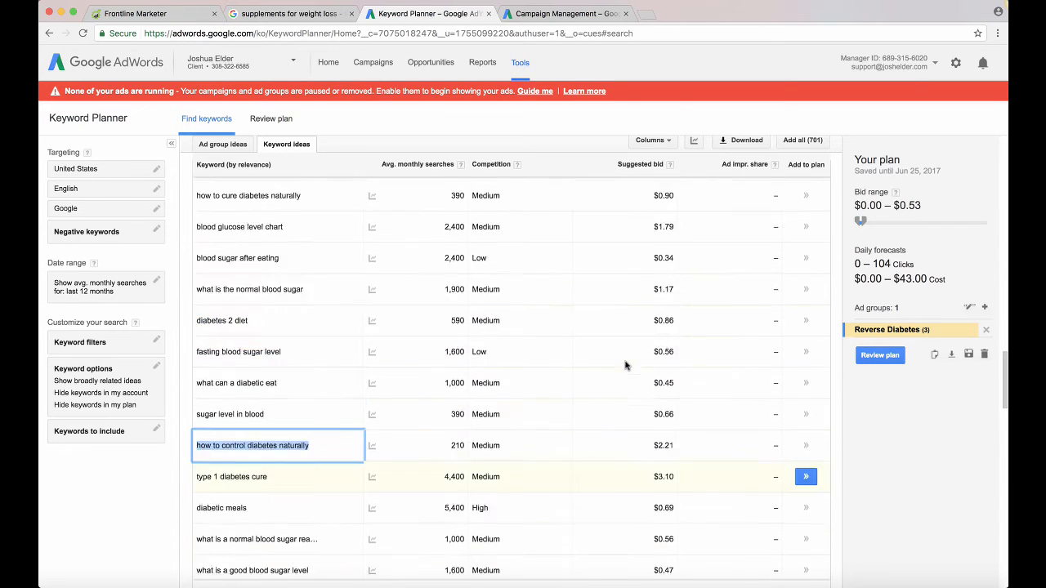
scroll(625, 362, down, 20)
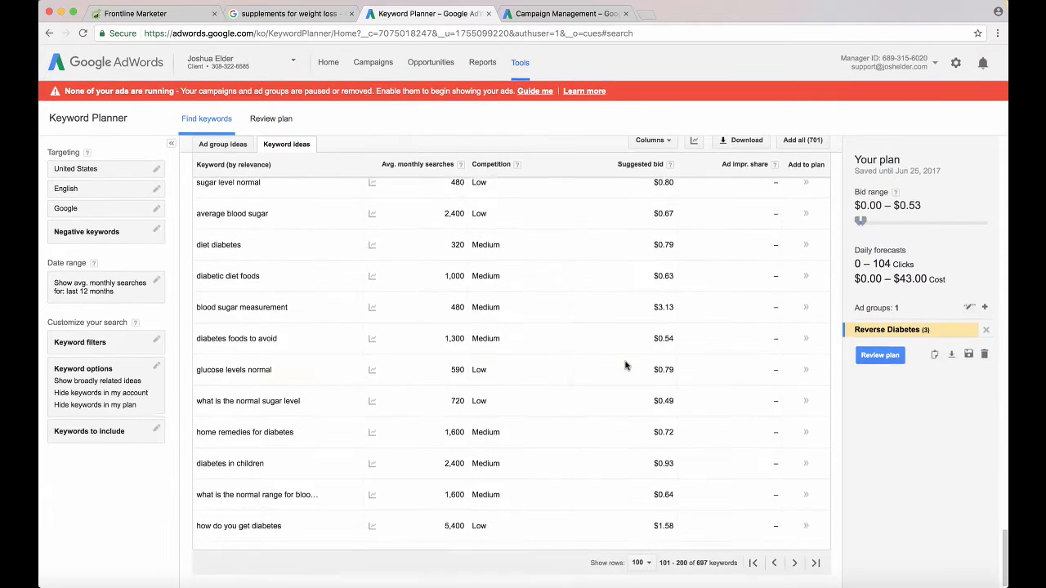
click(754, 558)
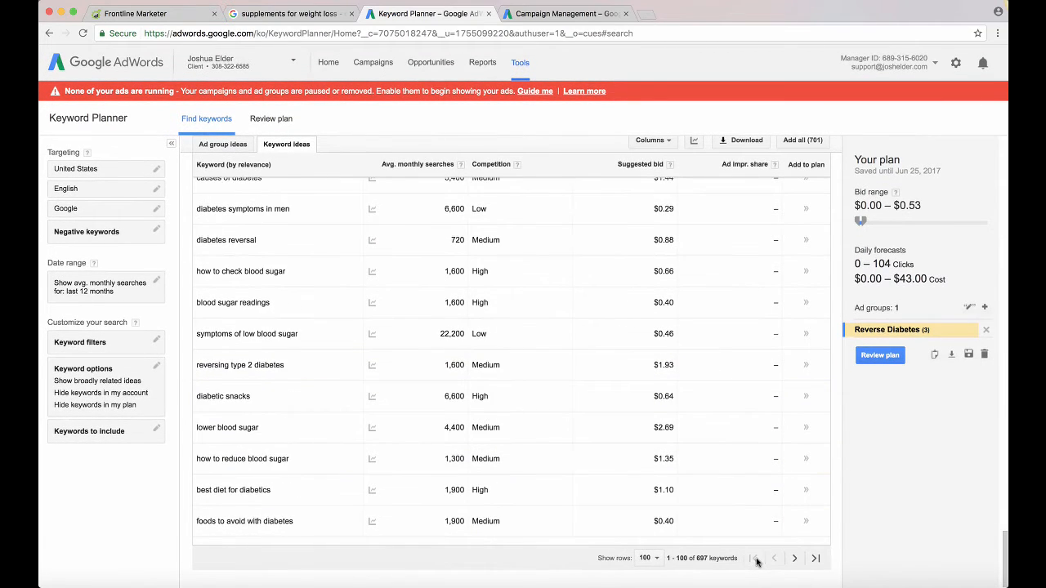
scroll(645, 464, up, 5)
scroll(643, 465, up, 10)
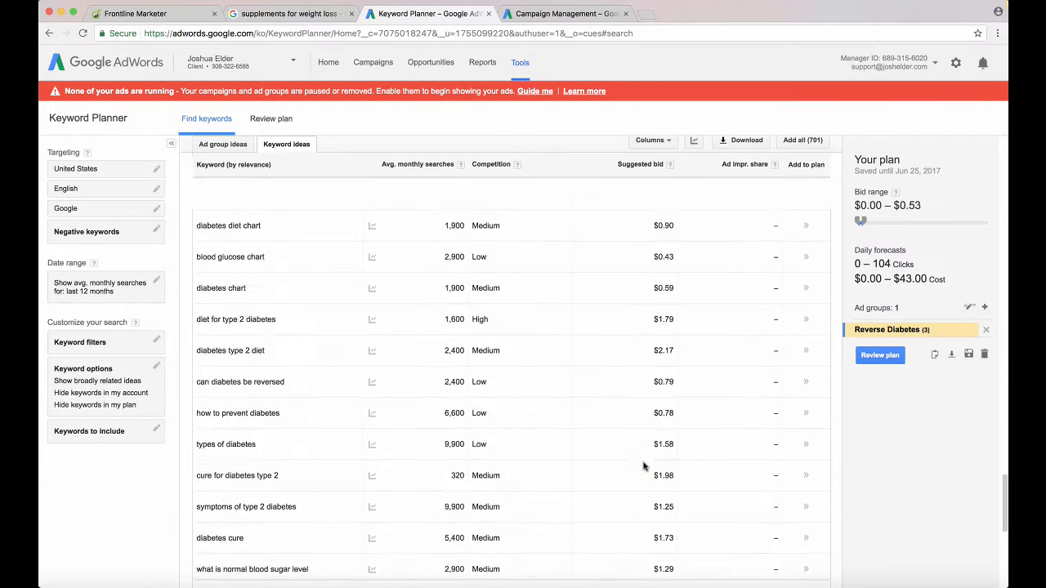
scroll(643, 466, up, 10)
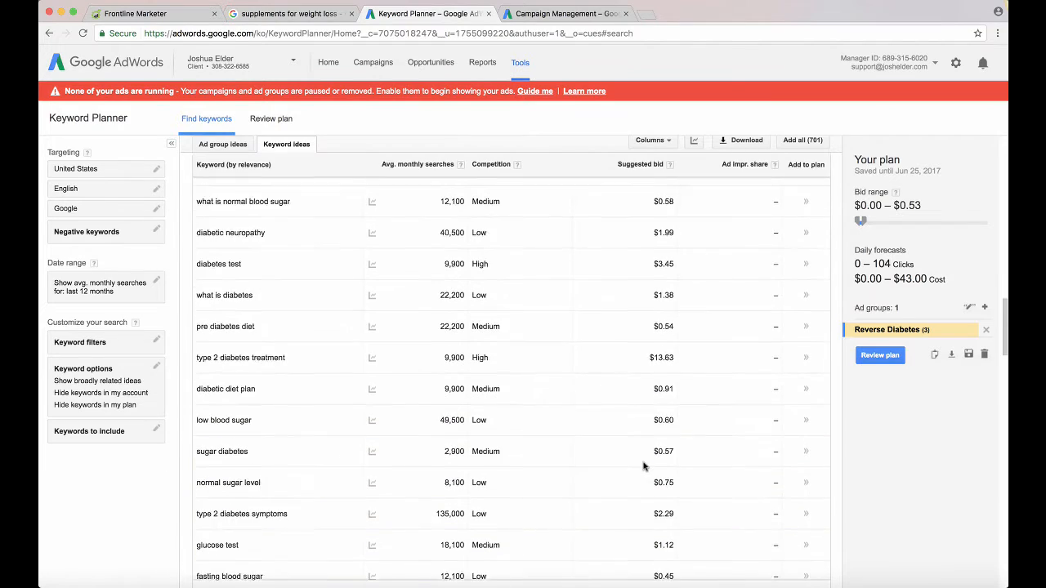
scroll(643, 465, up, 10)
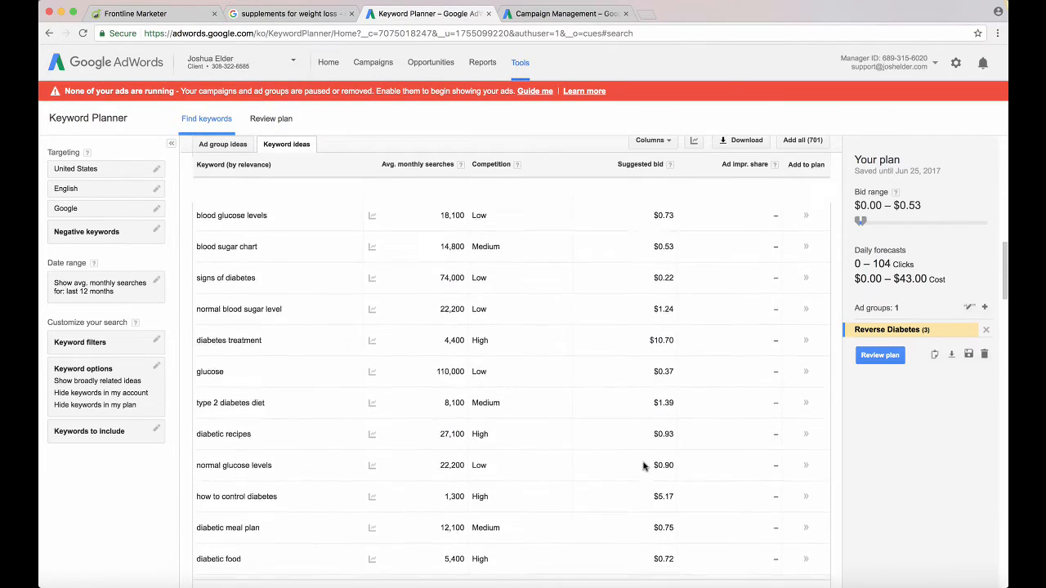
scroll(645, 464, up, 5)
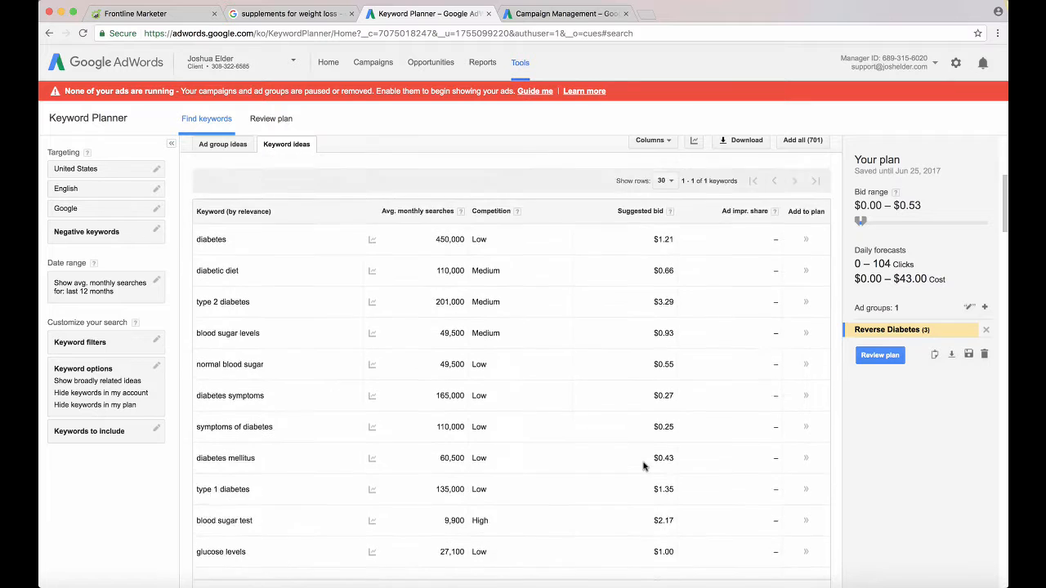
mouse_move(365, 419)
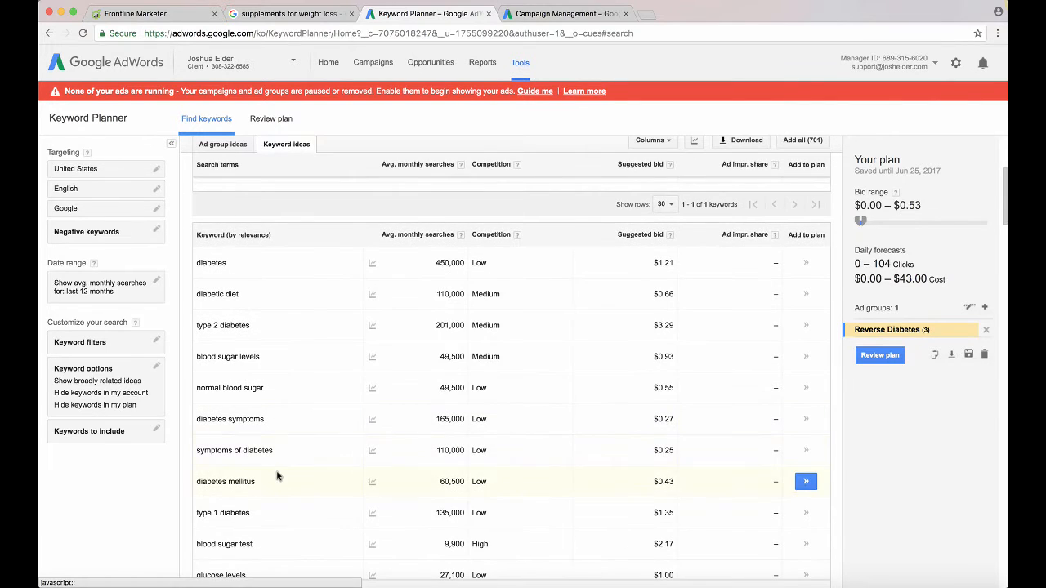
scroll(277, 476, down, 1)
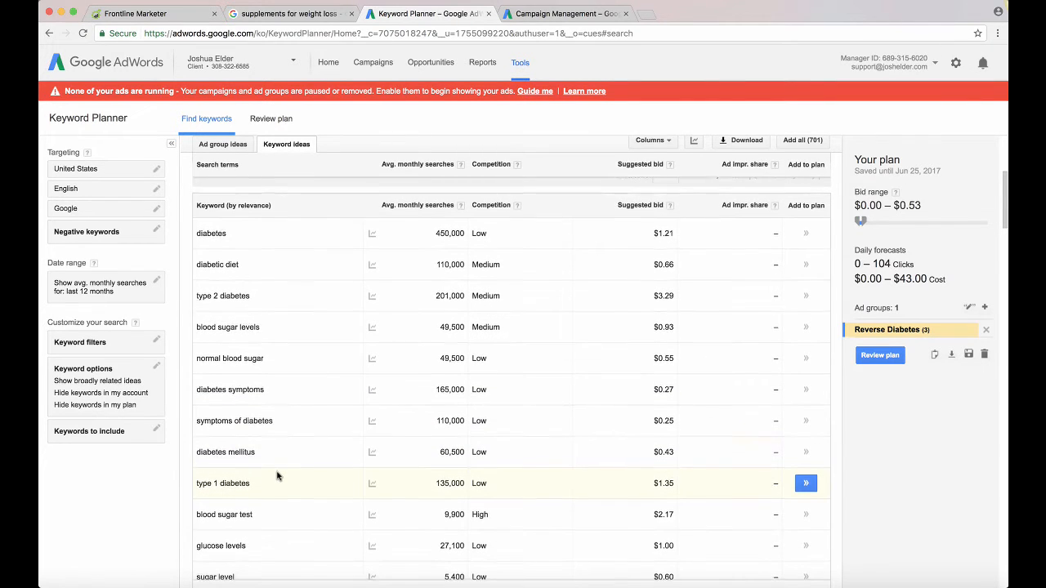
scroll(277, 477, down, 1)
scroll(274, 343, down, 4)
scroll(278, 367, down, 7)
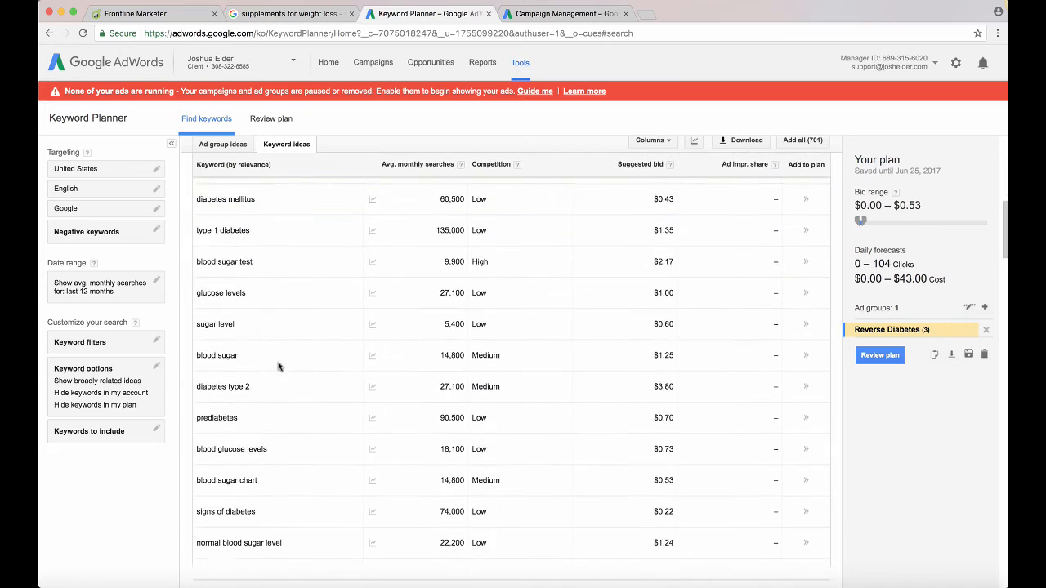
scroll(278, 367, down, 2)
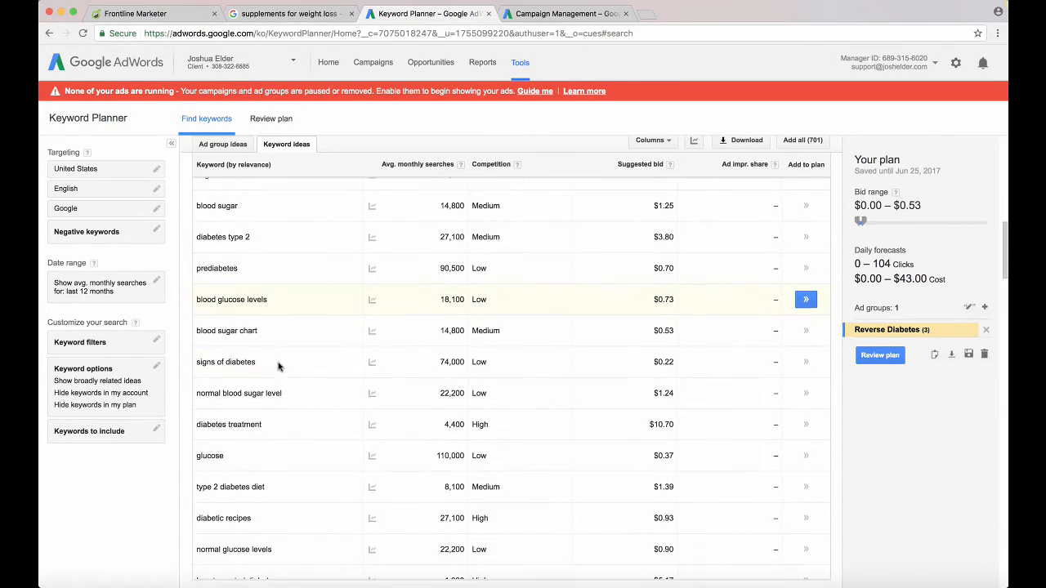
scroll(278, 366, up, 3)
scroll(278, 367, up, 15)
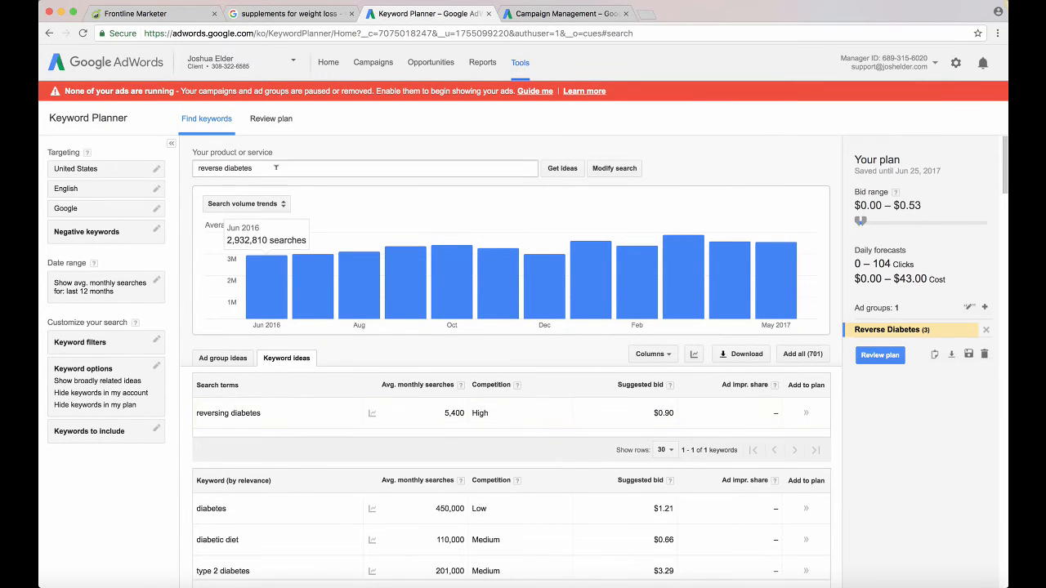
Replace the product or service phrase with the listed search term "reversing diabetes" and get keyword ideas for it
click(258, 413)
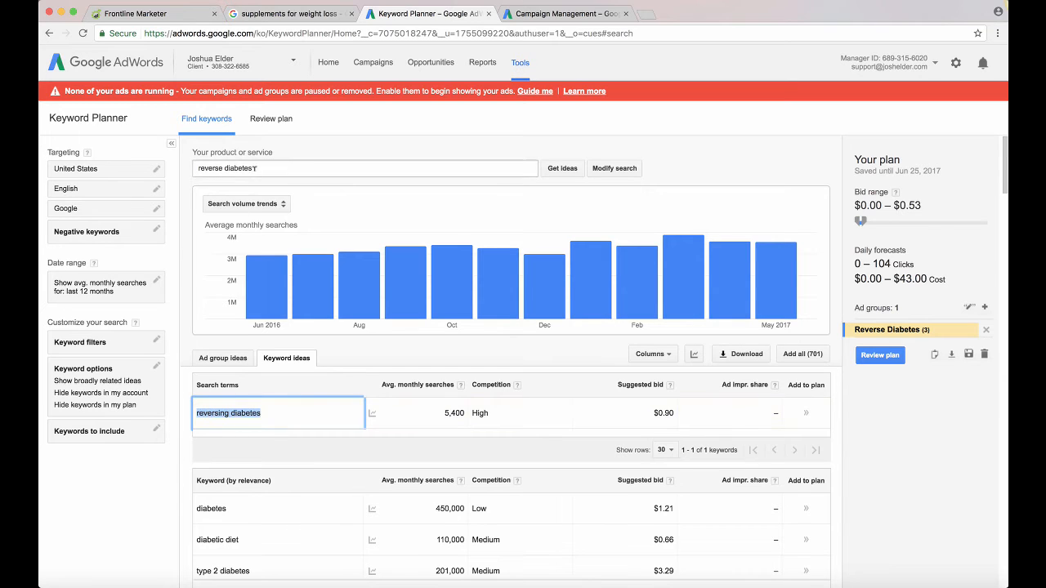
drag(258, 168, 194, 162)
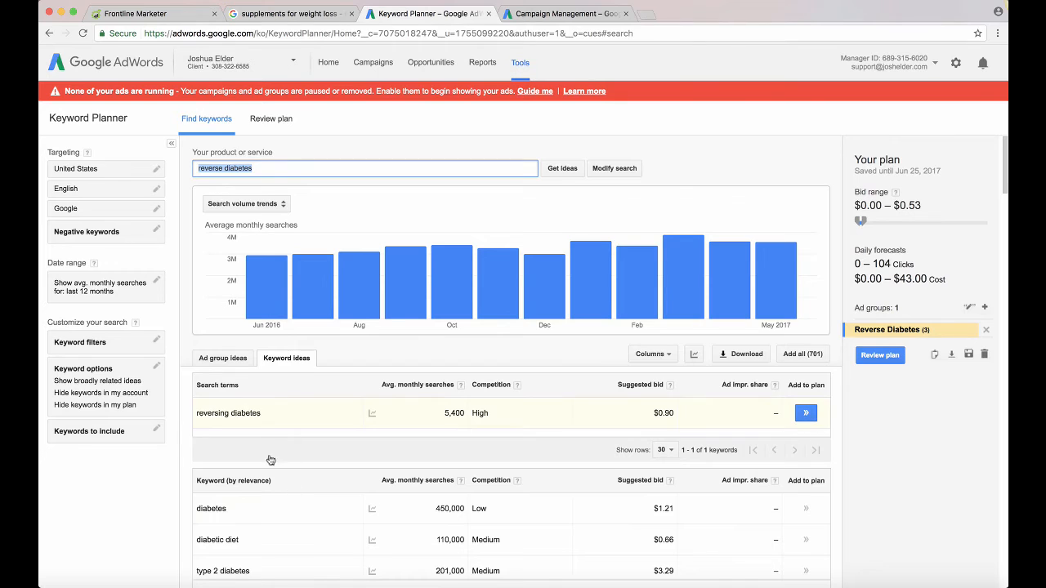
click(263, 412)
drag(261, 413, 196, 409)
key(super+c)
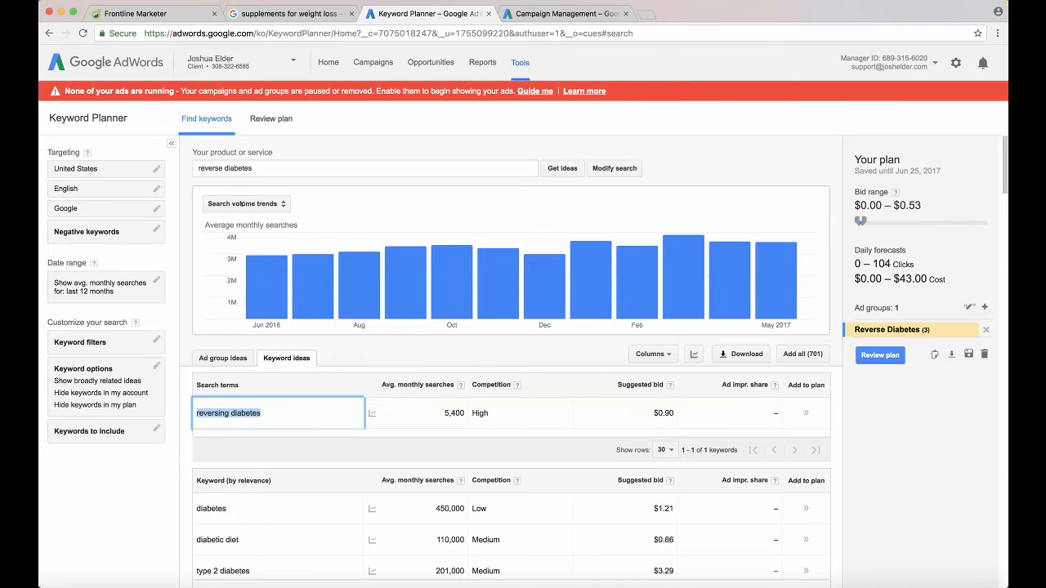
drag(255, 168, 182, 167)
key(super+v)
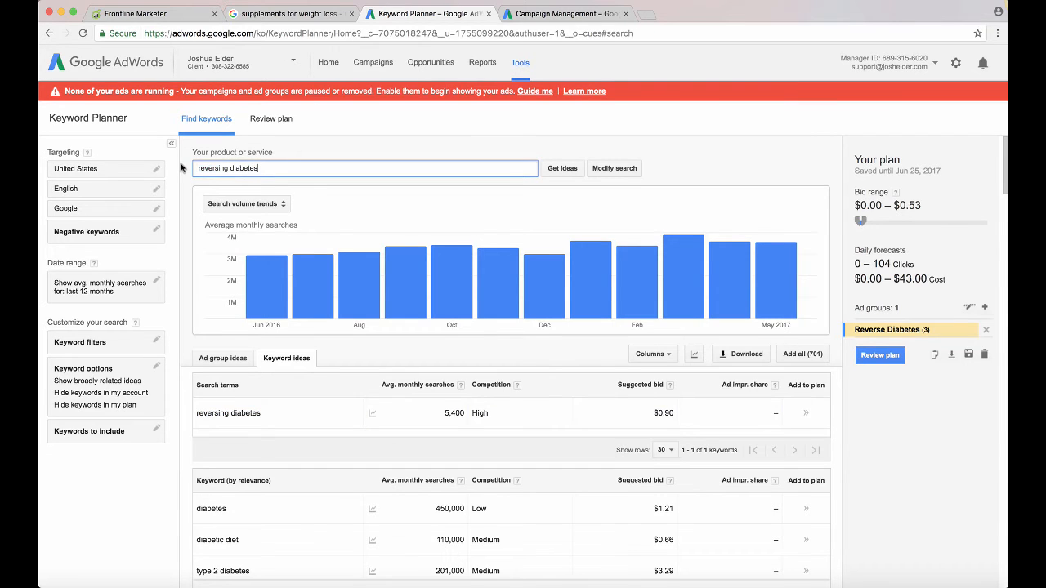
key(Return)
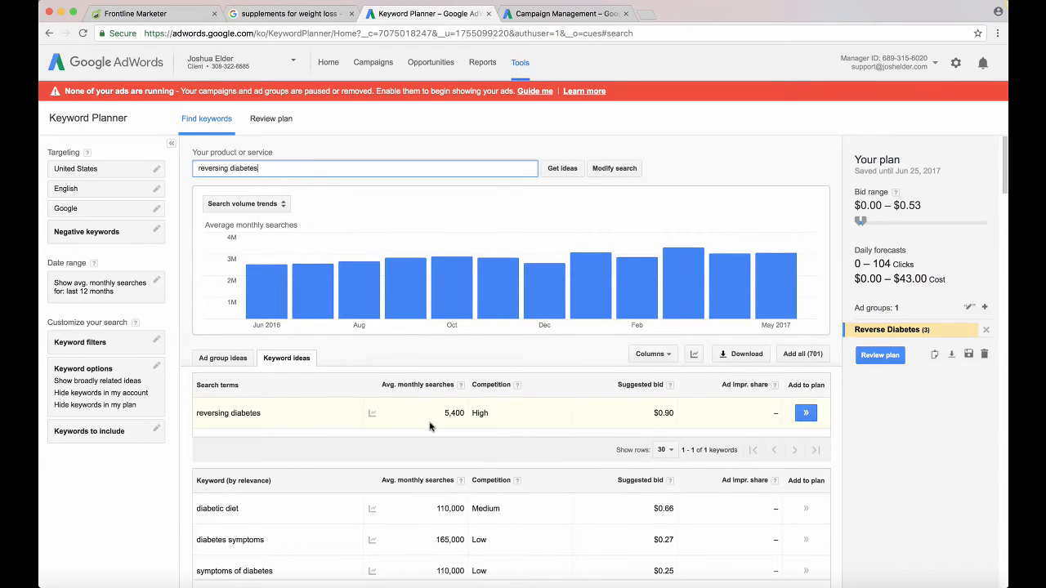
Look through the ideas for "reversing diabetes" and copy the keyword "how to reverse diabetes"
scroll(429, 426, down, 3)
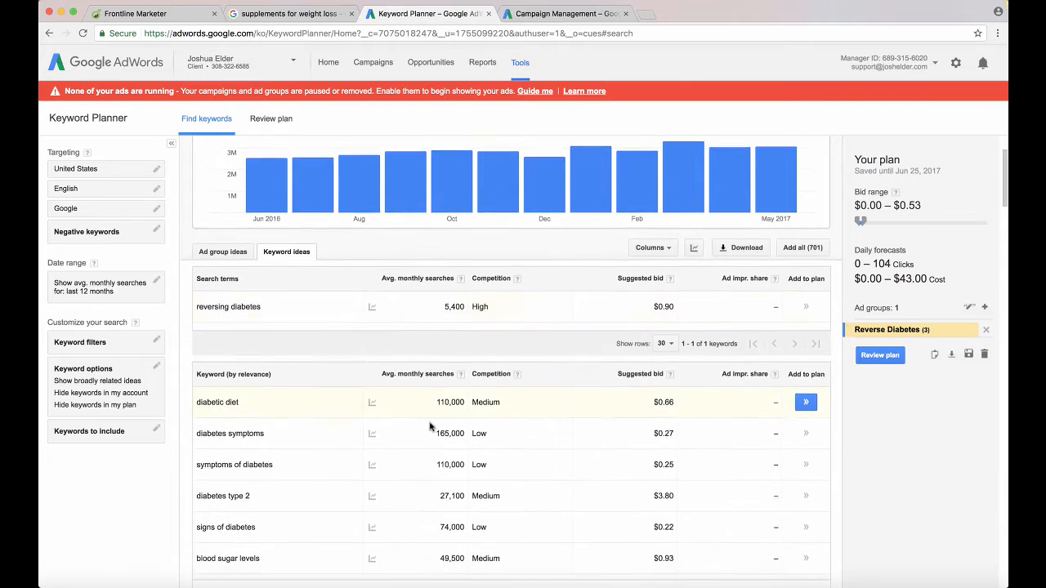
scroll(351, 464, down, 3)
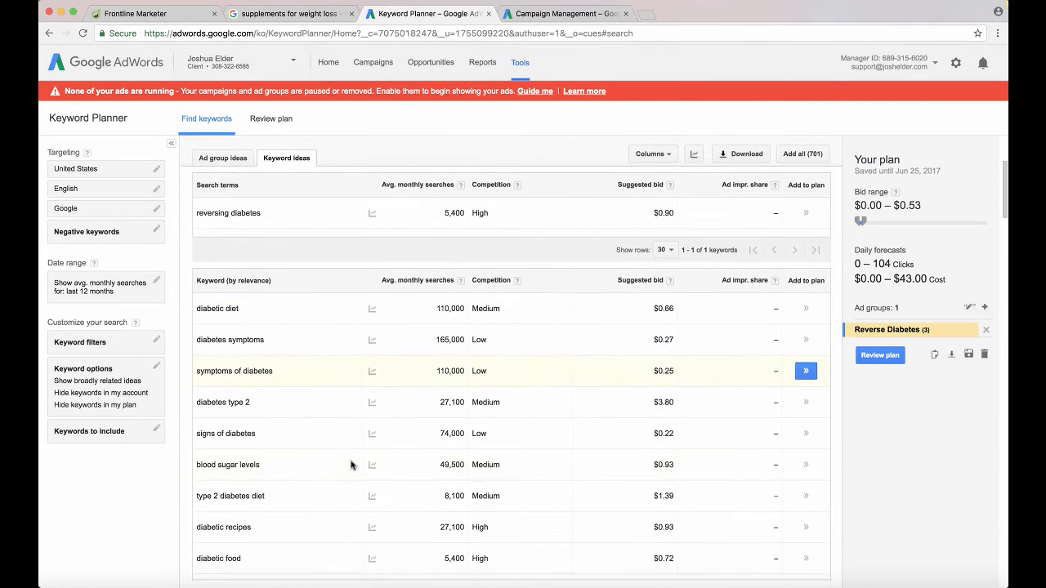
scroll(351, 465, down, 3)
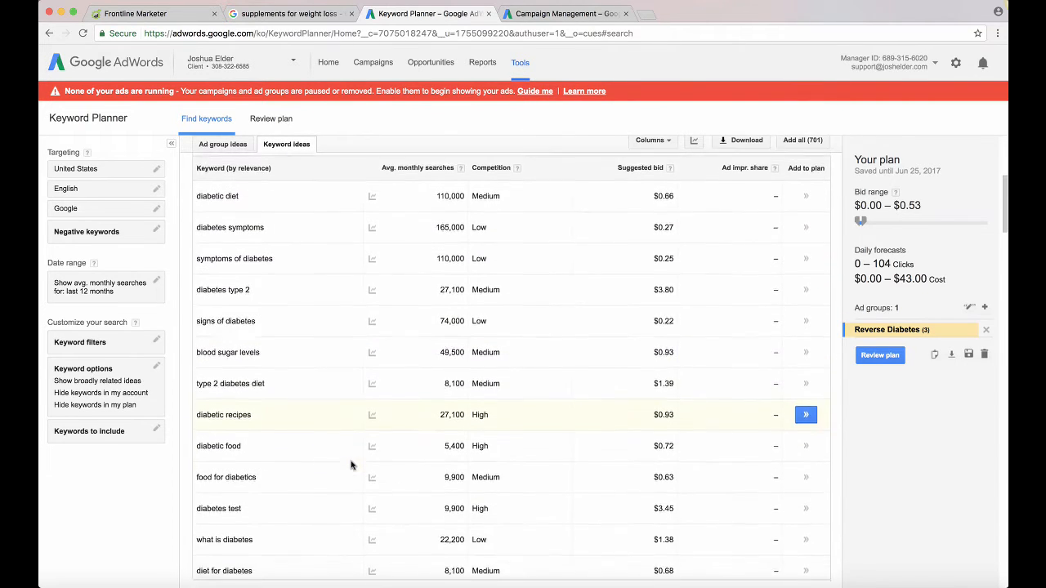
scroll(352, 464, down, 4)
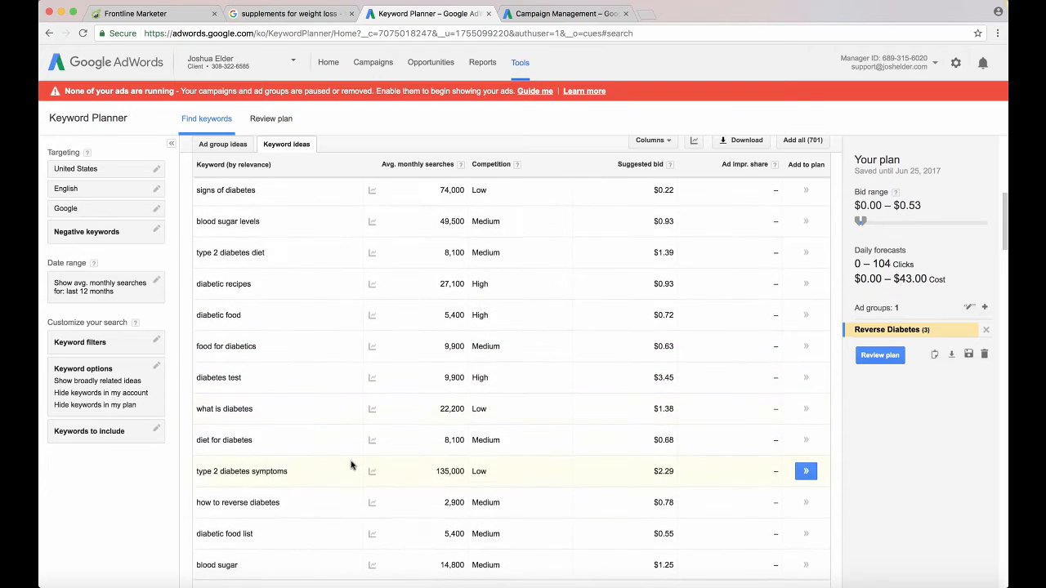
scroll(304, 488, down, 1)
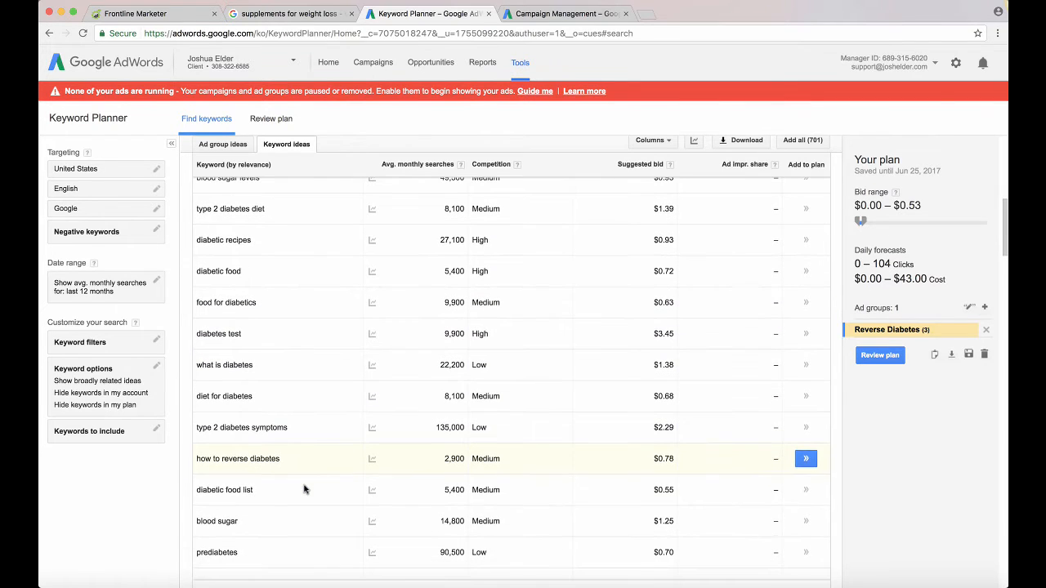
mouse_move(278, 458)
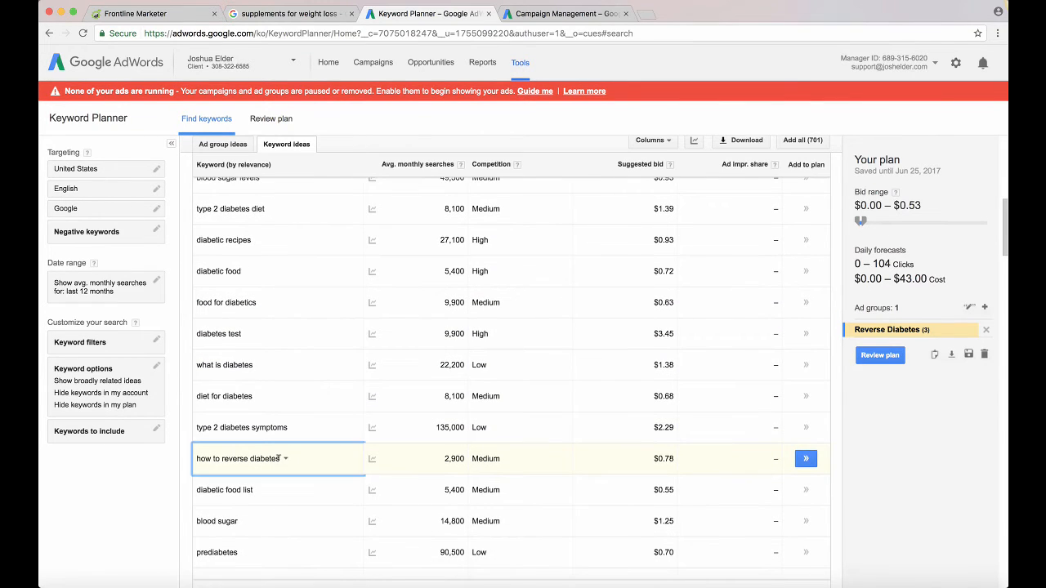
drag(279, 459, 197, 456)
key(super+c)
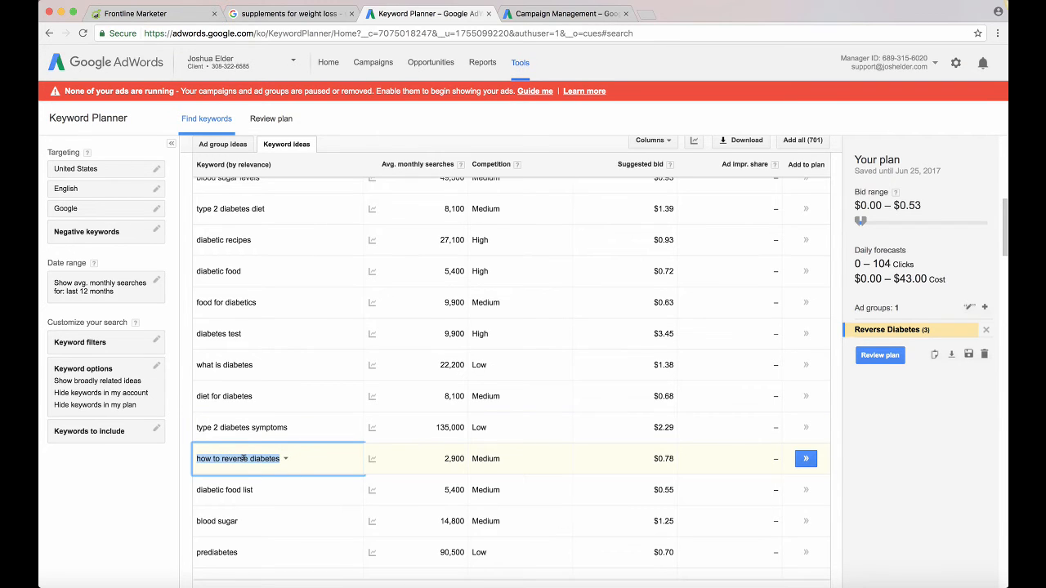
Set the product or service phrase to "how to reverse diabetes" and get keyword ideas for it
scroll(243, 458, up, 2)
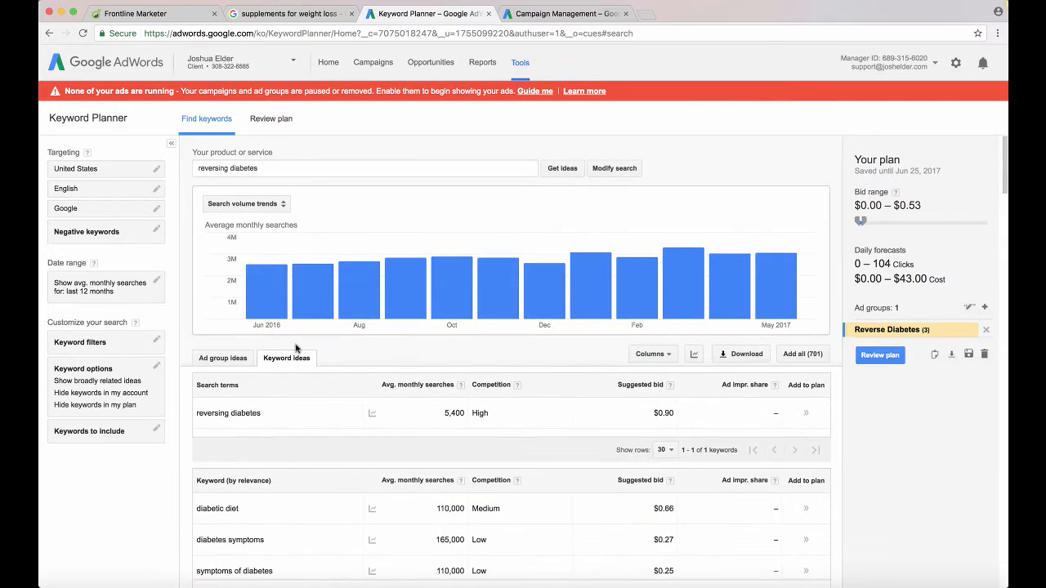
drag(296, 168, 198, 157)
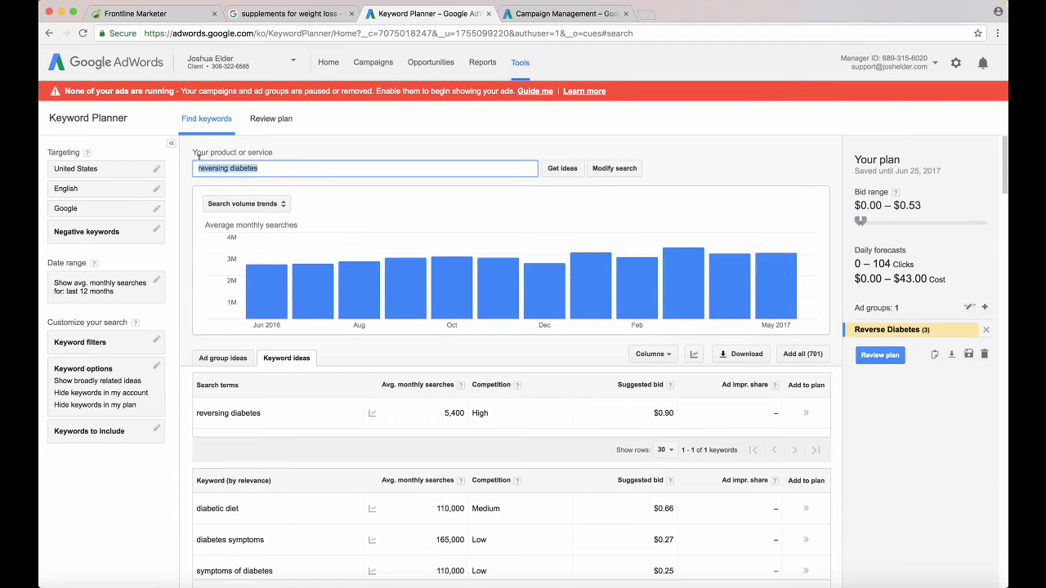
key(super+v)
click(562, 168)
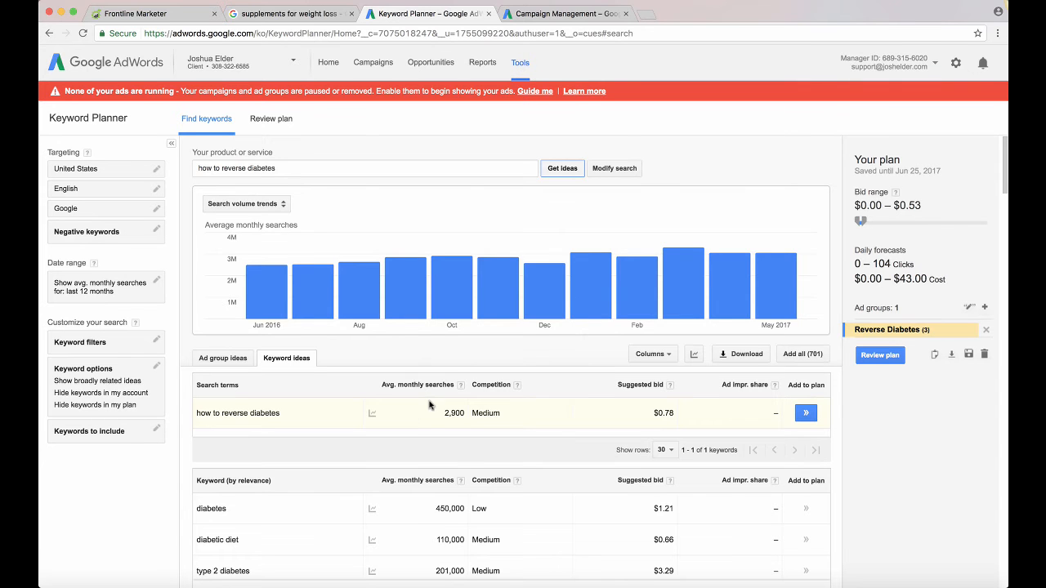
Look over the keyword ideas for the new phrase and highlight the search term "how to reverse diabetes"
scroll(416, 413, down, 3)
scroll(429, 406, down, 3)
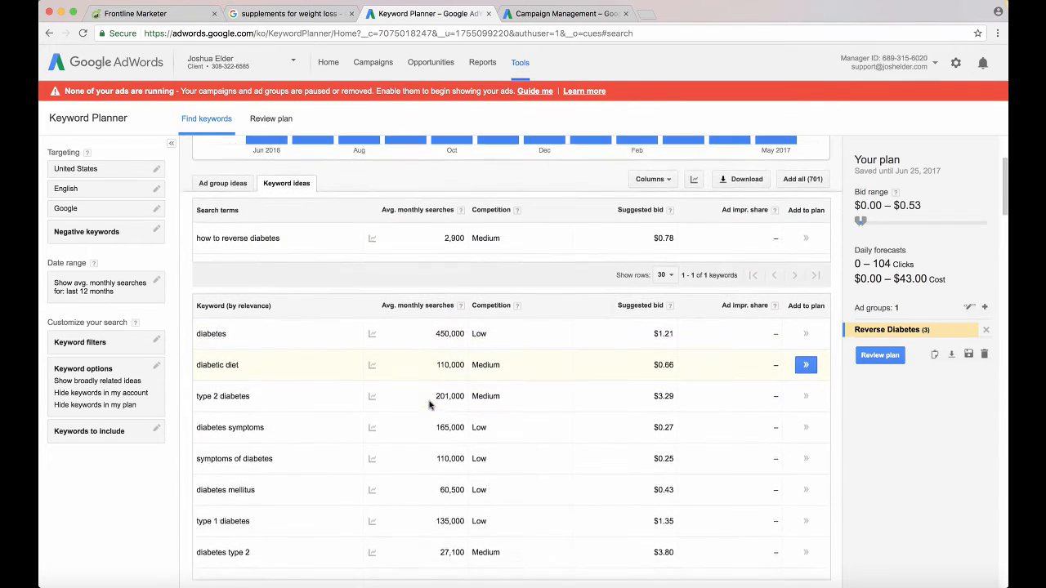
scroll(437, 392, up, 2)
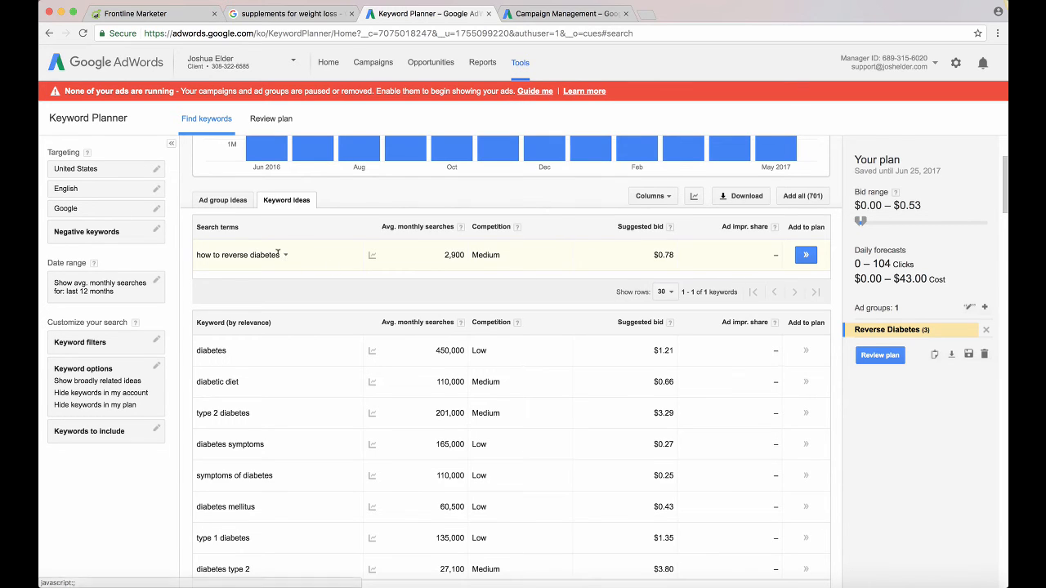
drag(278, 254, 196, 253)
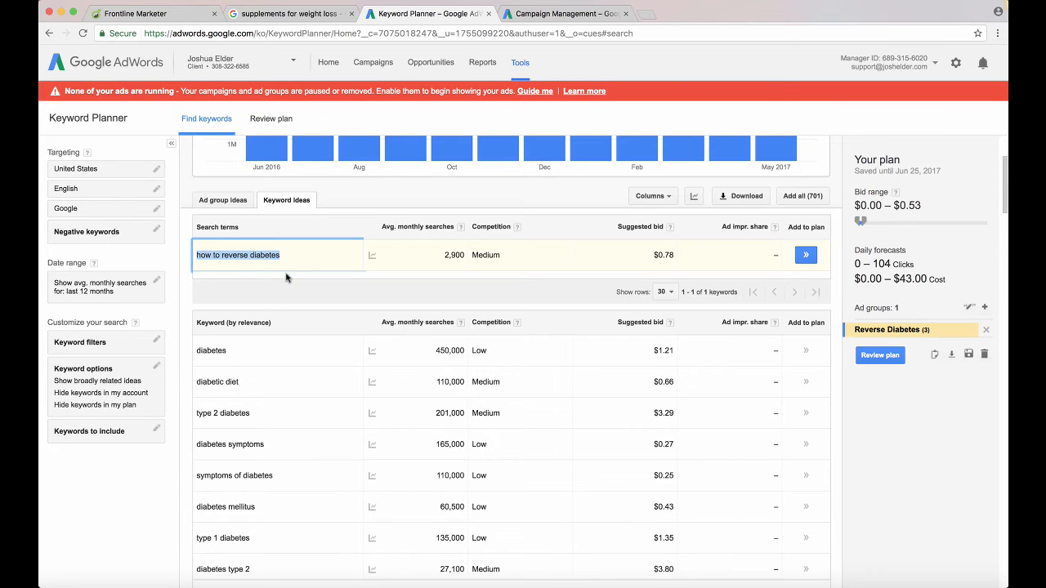
Add the keywords "how to reverse diabetes" and "type 2 diabetes diet" to the Reverse Diabetes ad group in the plan
click(806, 257)
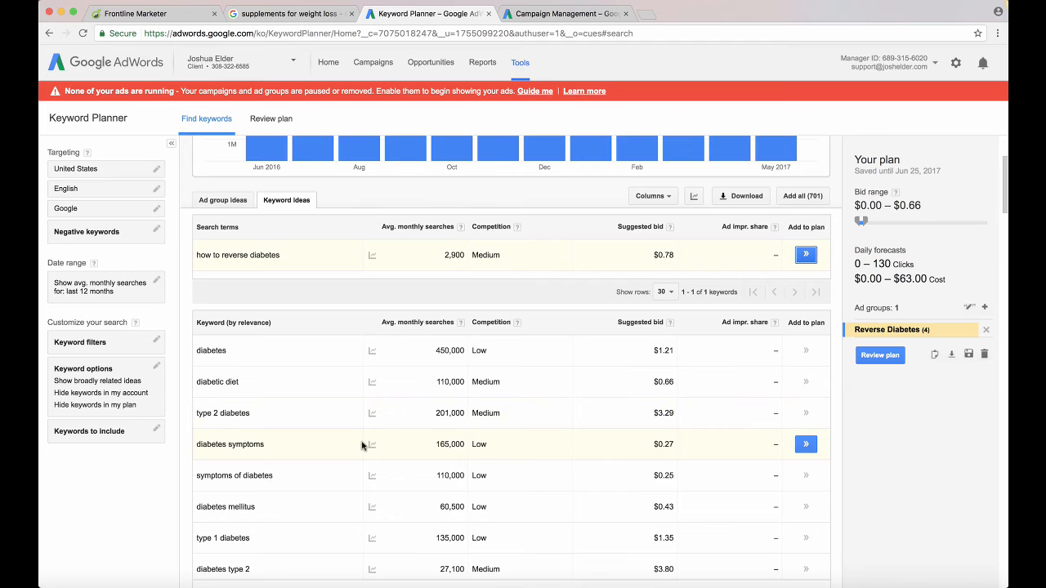
scroll(361, 446, down, 3)
scroll(362, 446, down, 2)
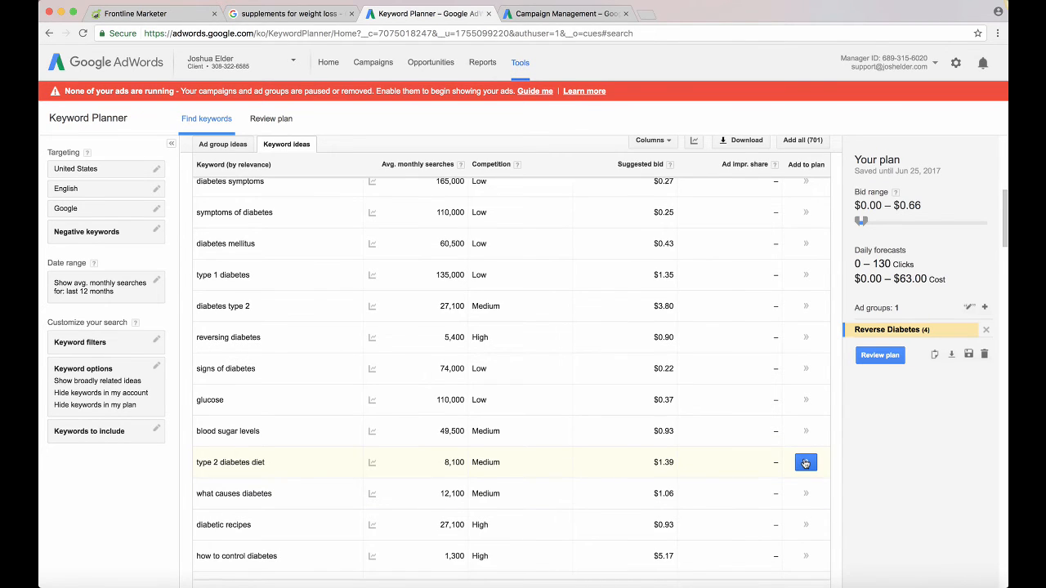
click(805, 464)
Look further through the keyword ideas and add "type 2 diabetes symptoms" to the plan
scroll(315, 506, down, 2)
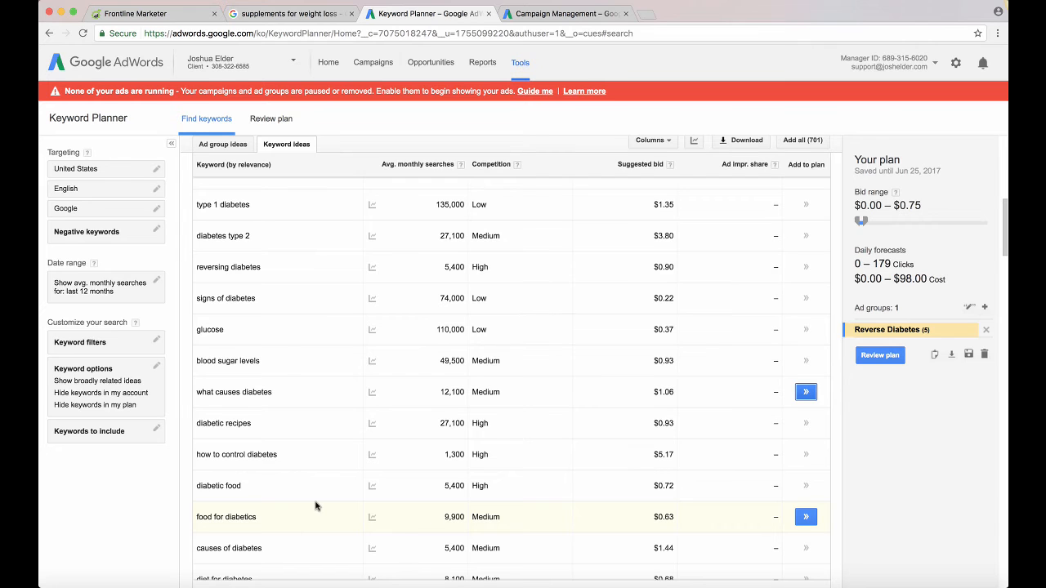
scroll(318, 486, down, 4)
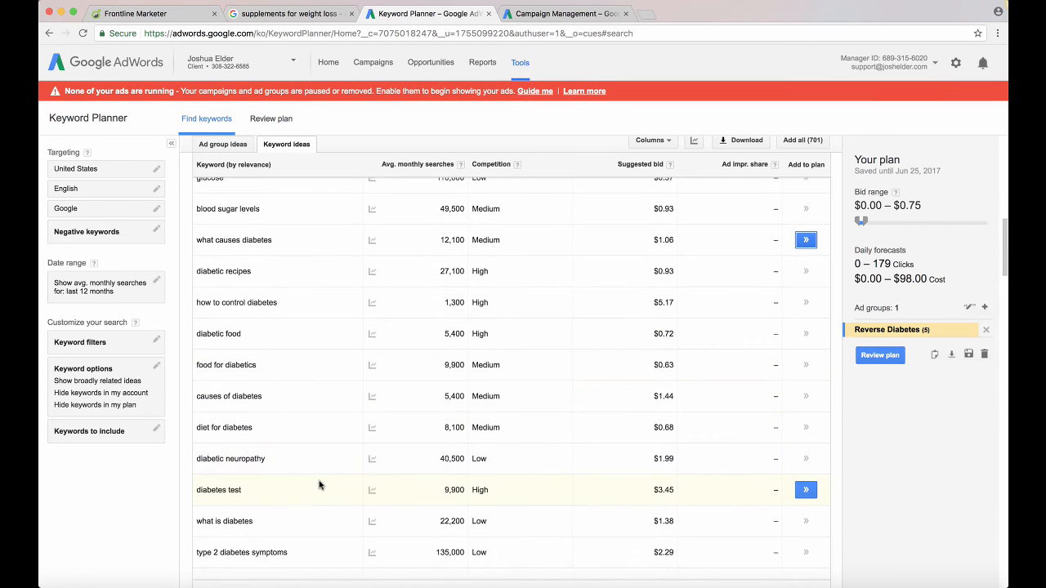
scroll(319, 485, down, 2)
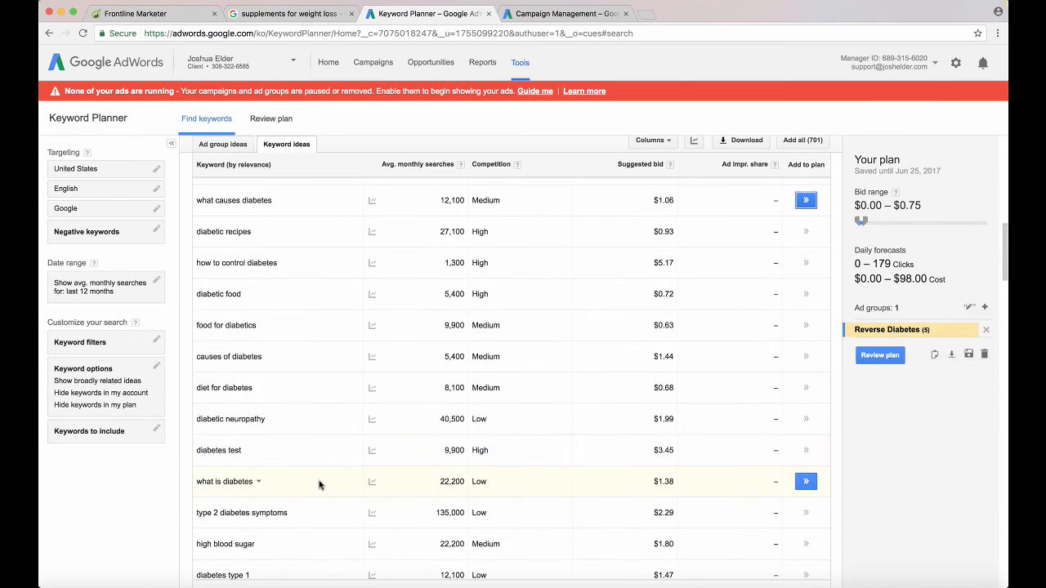
scroll(318, 486, down, 3)
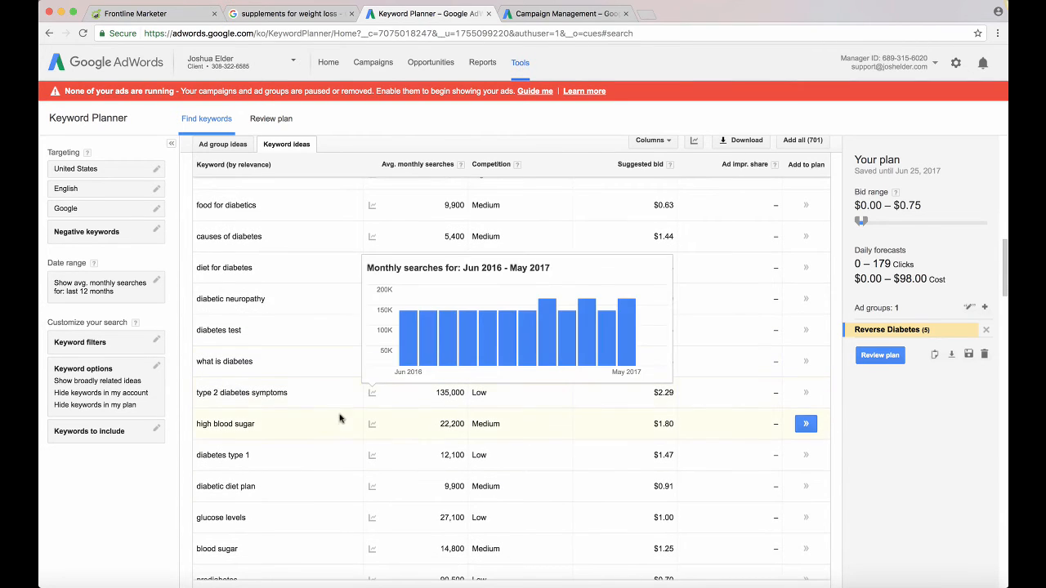
scroll(336, 434, down, 1)
scroll(335, 434, down, 4)
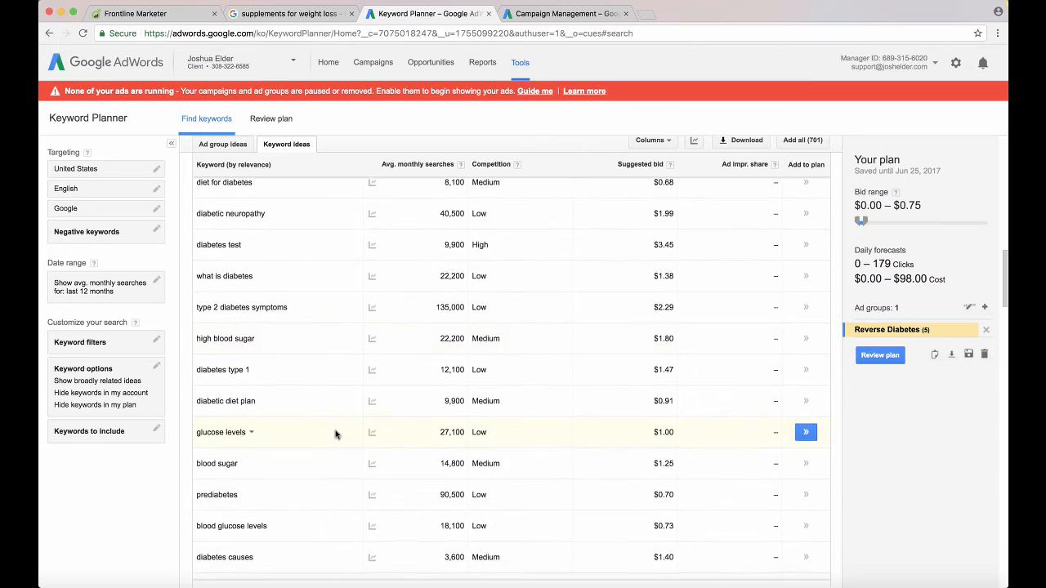
click(806, 264)
Find the keyword "type 2 diabetes treatment" further down the ideas and add it to the plan
scroll(396, 412, down, 11)
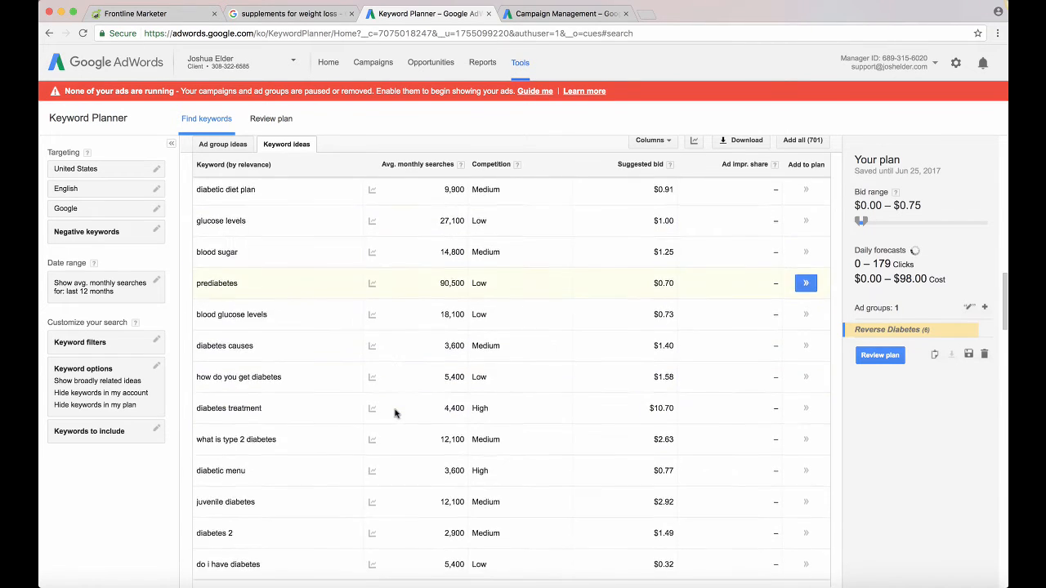
scroll(396, 412, down, 9)
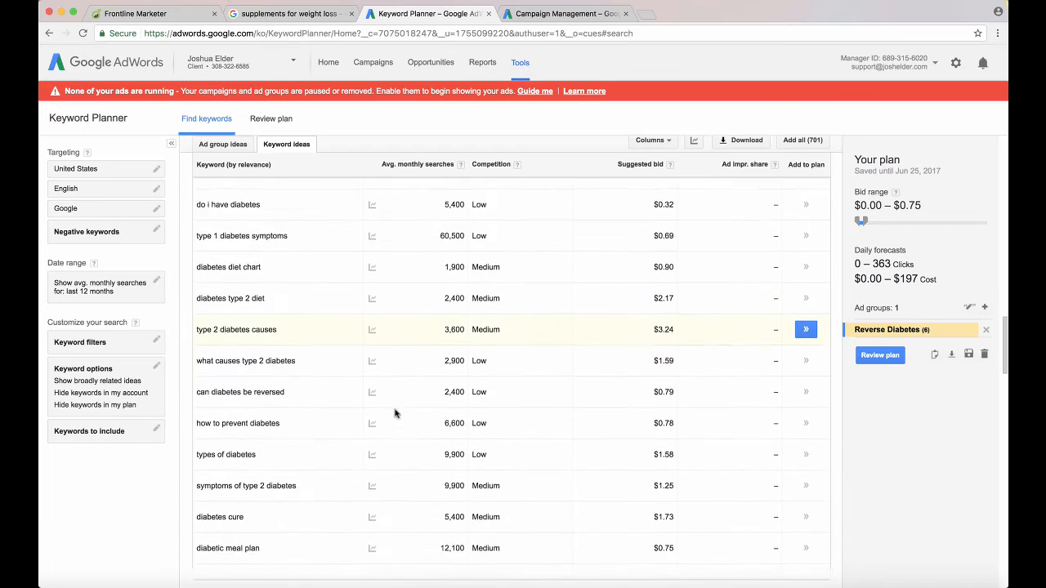
scroll(395, 413, down, 6)
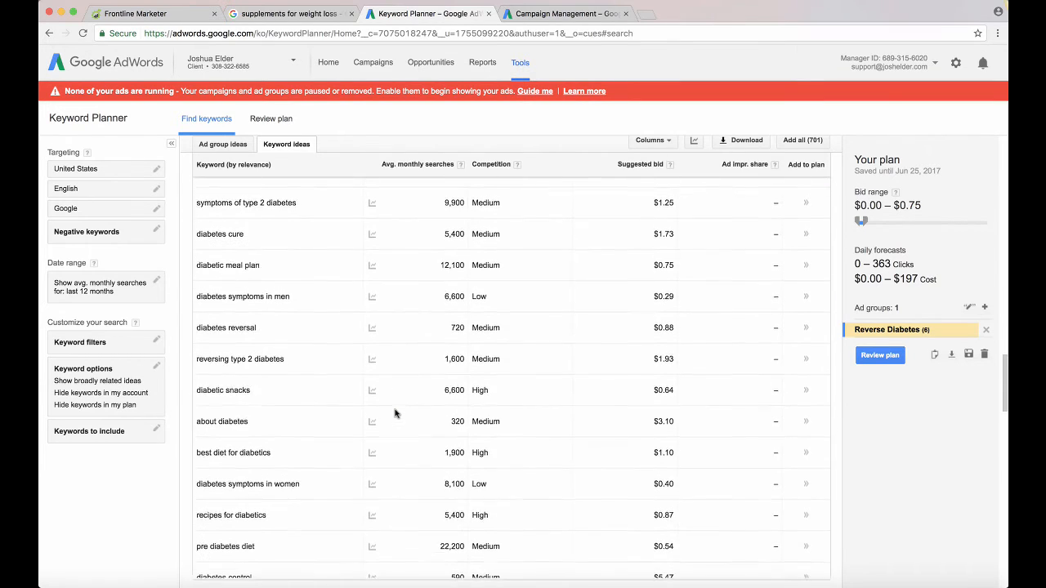
scroll(395, 413, down, 1)
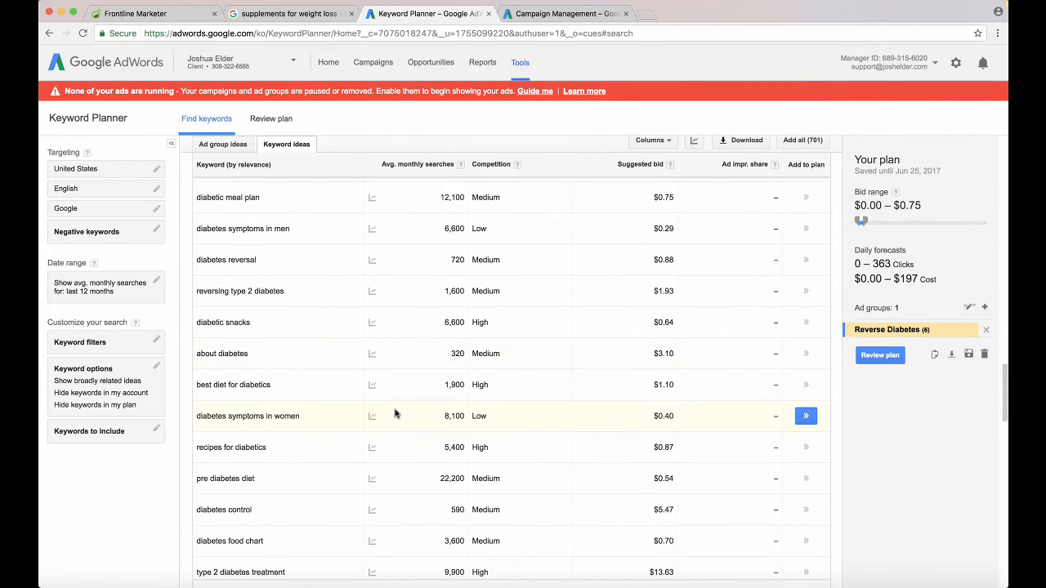
scroll(395, 413, down, 2)
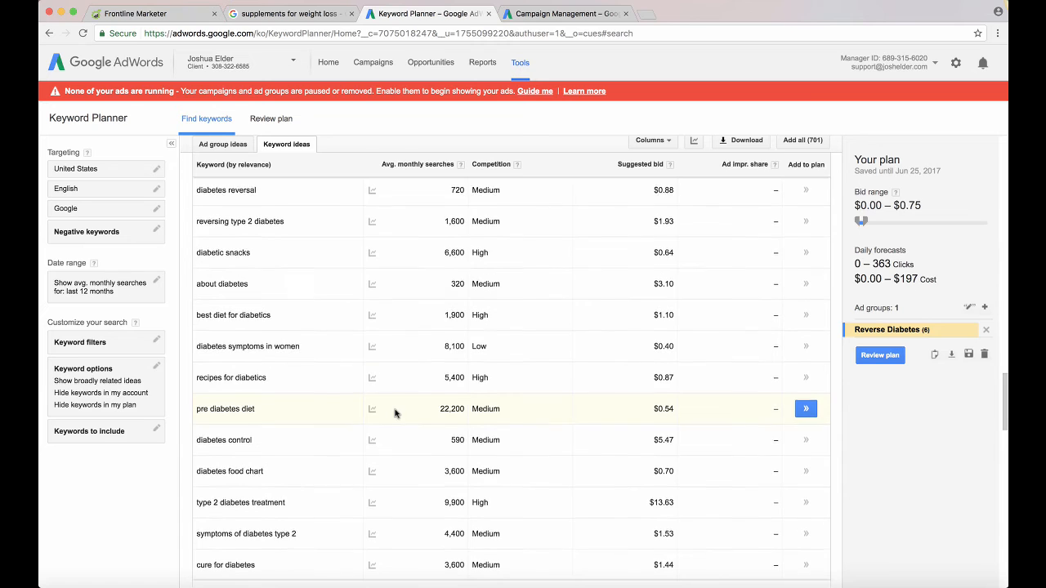
scroll(395, 412, down, 3)
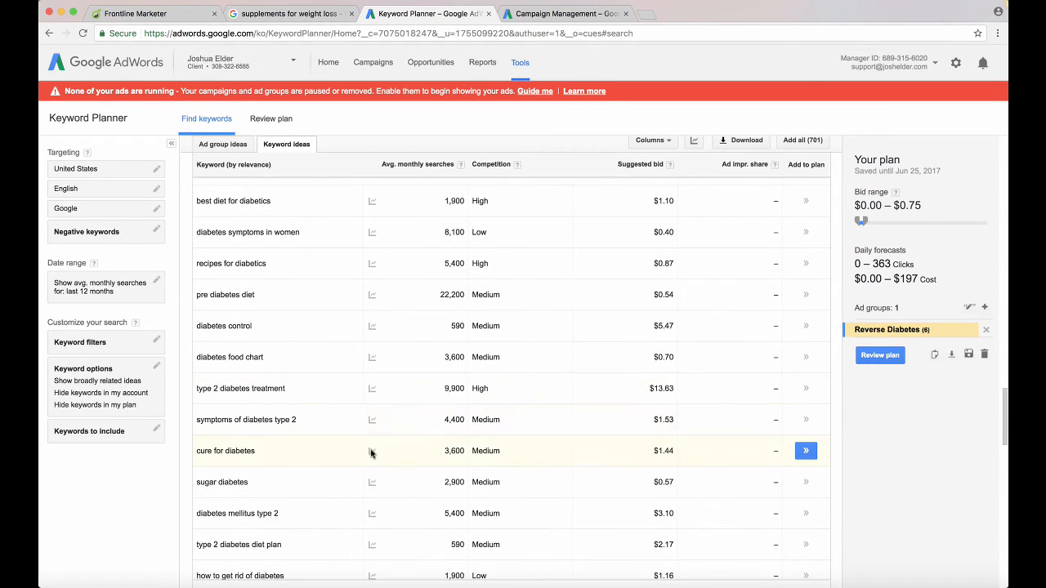
click(806, 389)
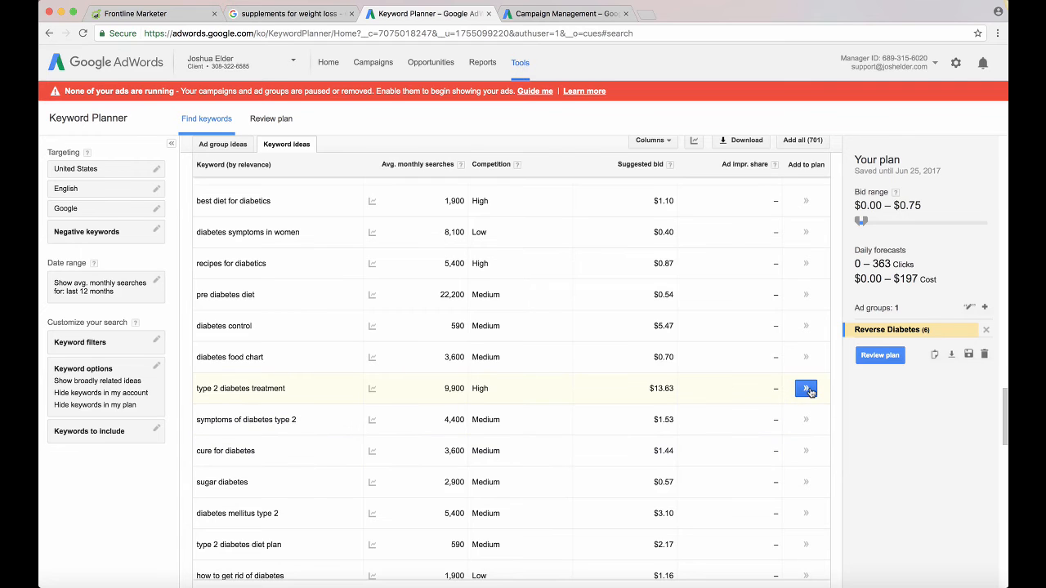
Add the keywords "can type 2 diabetes be reversed" and "how to cure diabetes naturally" to the plan
scroll(719, 437, down, 2)
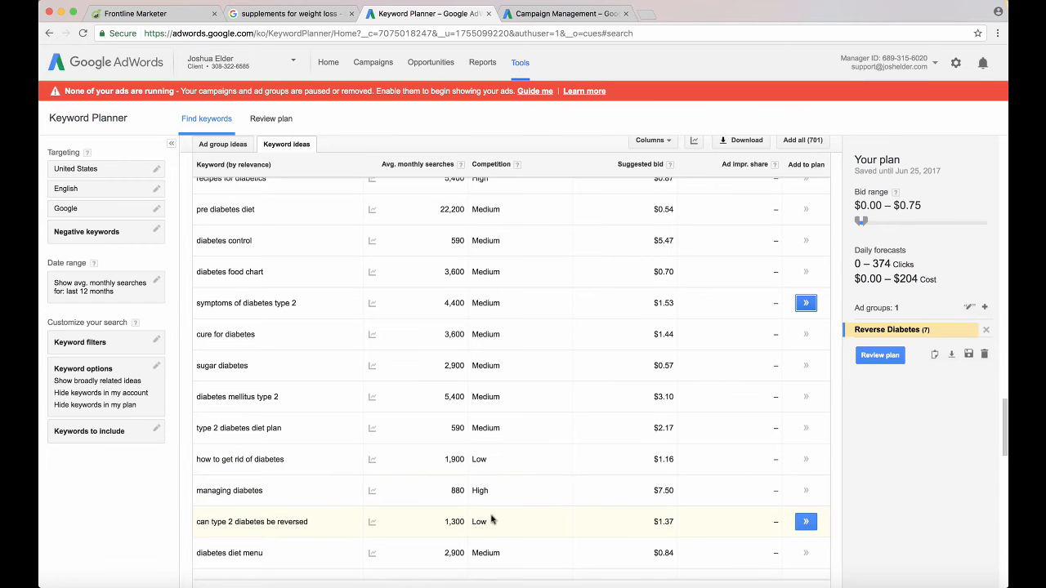
click(804, 523)
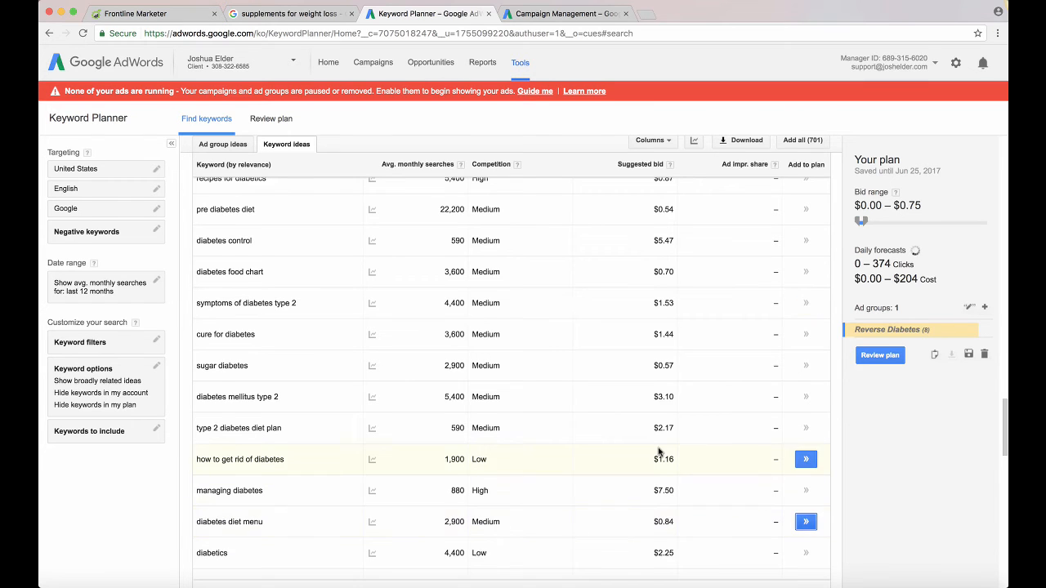
scroll(659, 460, down, 3)
scroll(659, 460, down, 5)
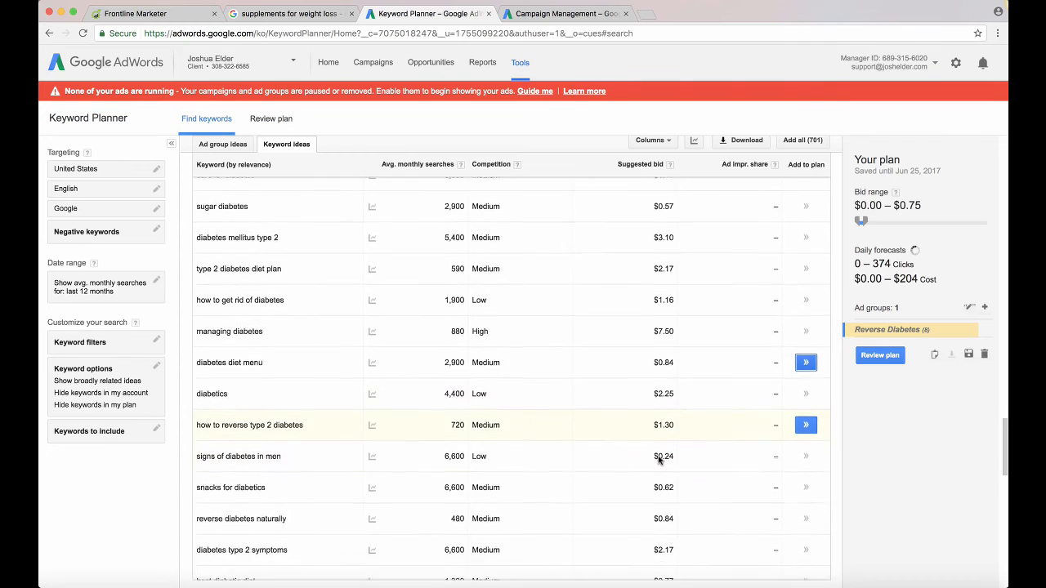
scroll(659, 460, down, 1)
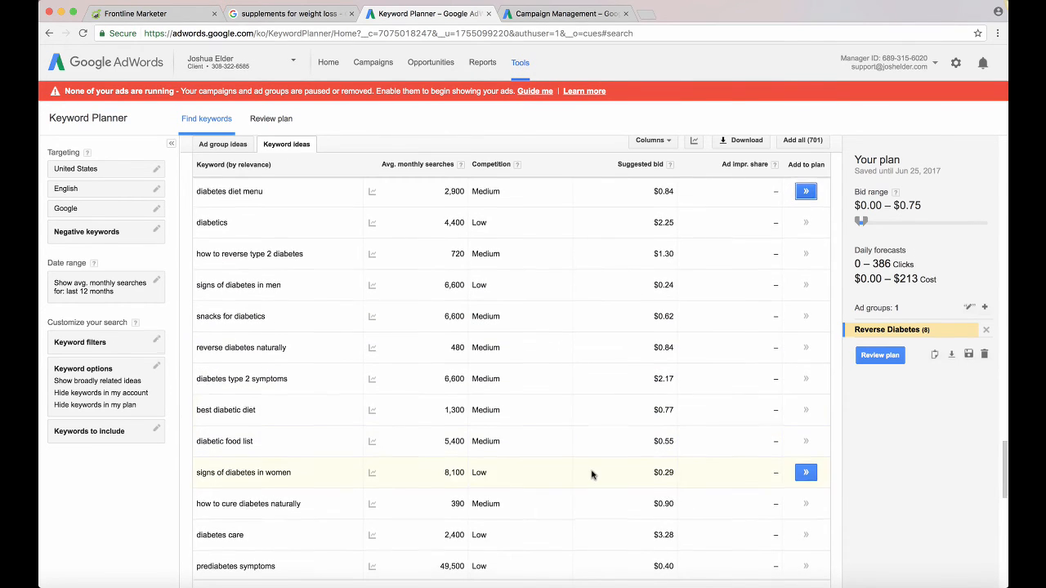
scroll(576, 457, down, 2)
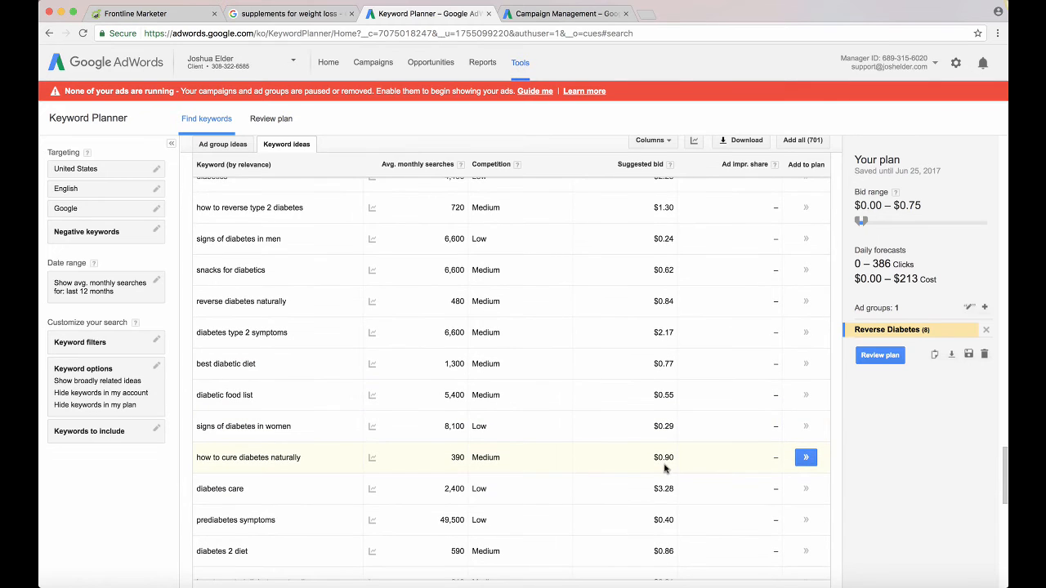
click(805, 459)
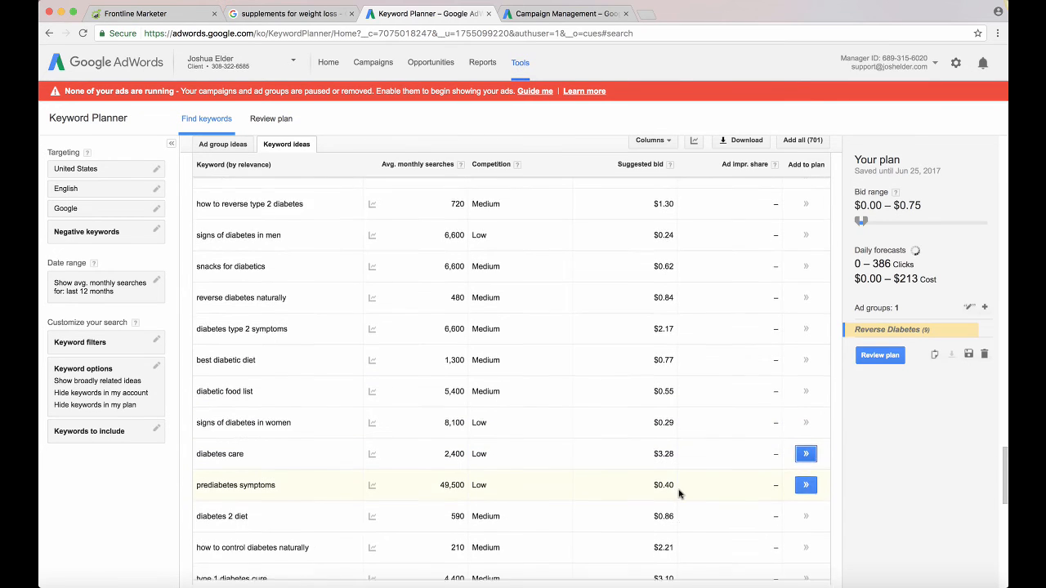
Look through the remaining keyword ideas down to the end of the list for further long phrases
scroll(678, 492, down, 6)
scroll(677, 493, down, 5)
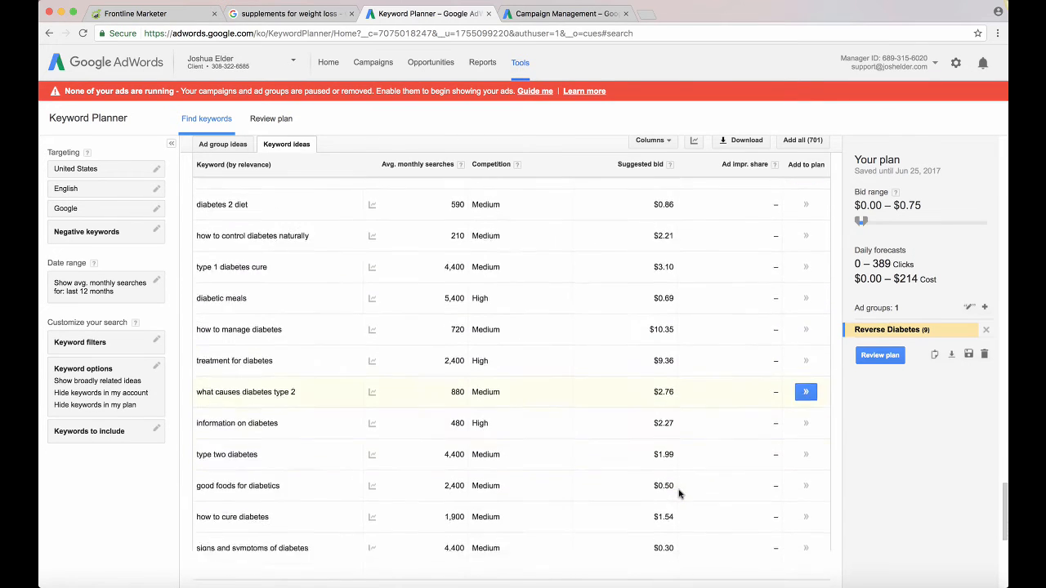
scroll(677, 492, down, 2)
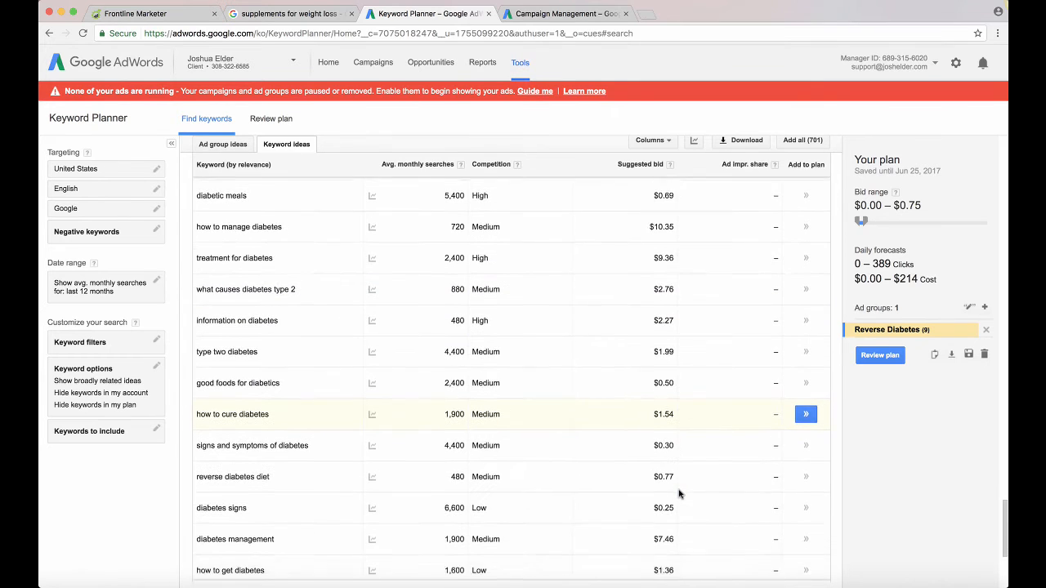
scroll(678, 493, down, 1)
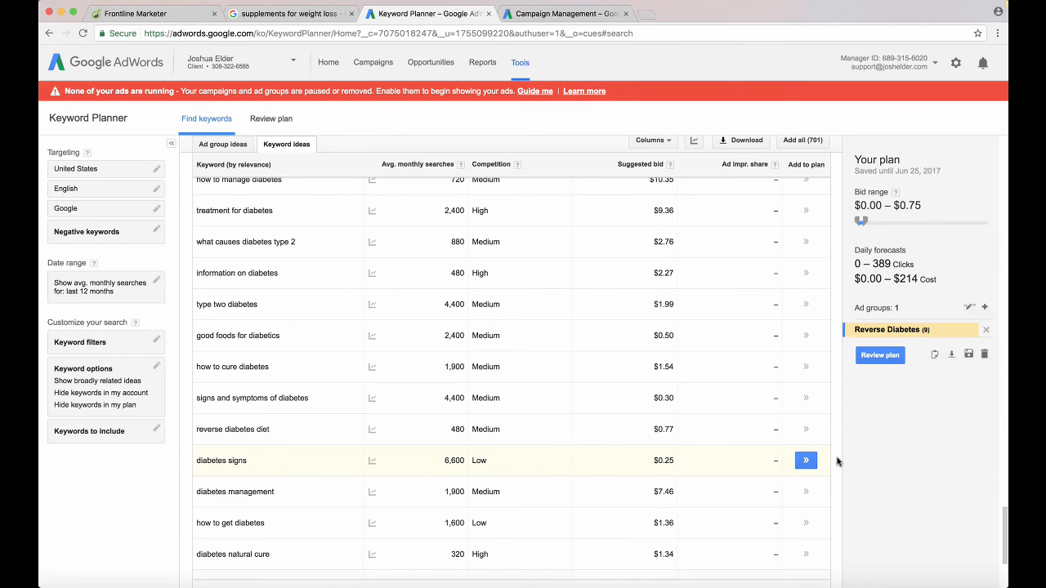
scroll(836, 461, down, 3)
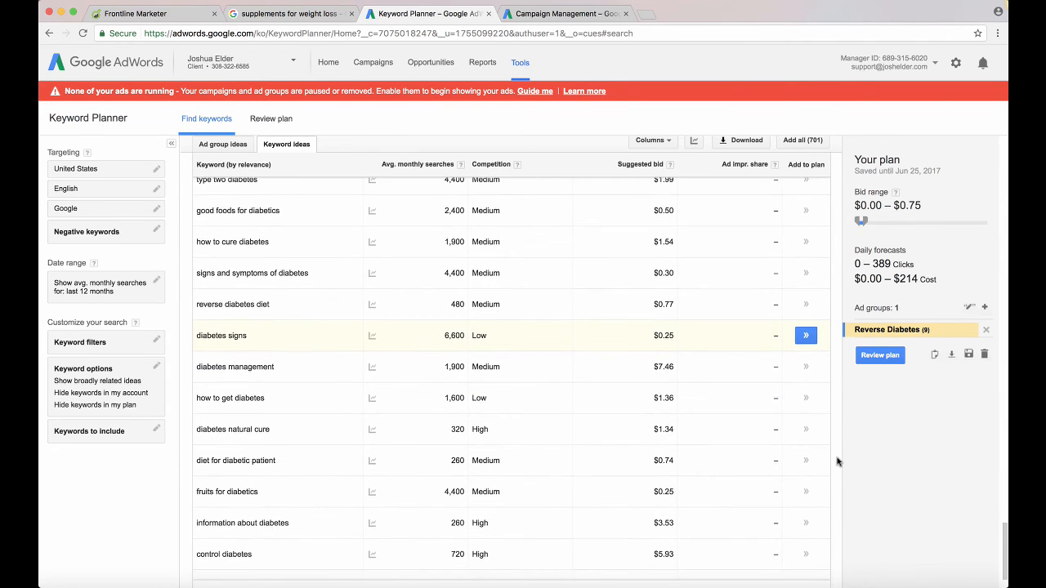
scroll(836, 462, down, 2)
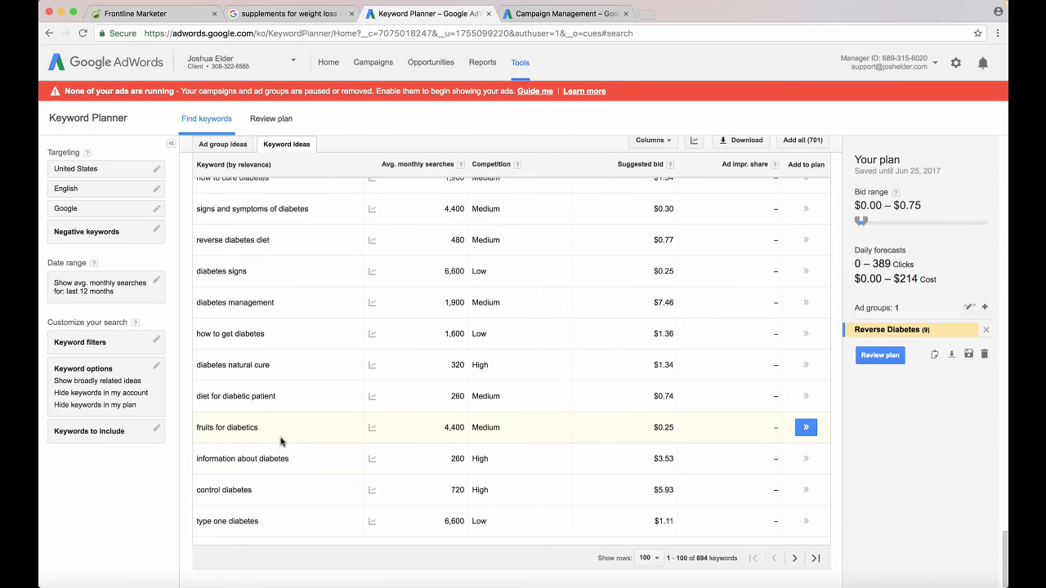
scroll(290, 424, up, 1)
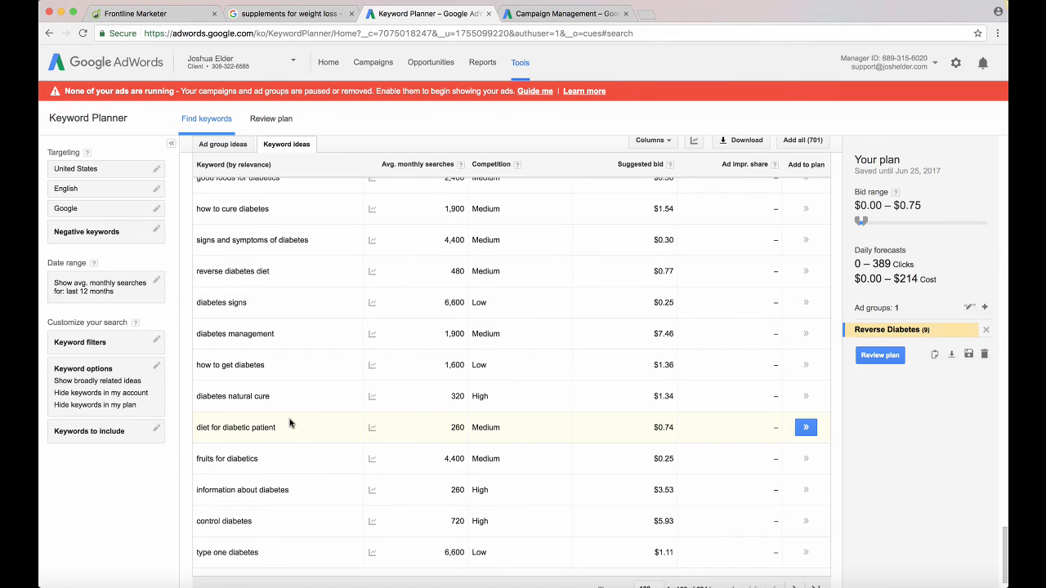
scroll(292, 424, down, 1)
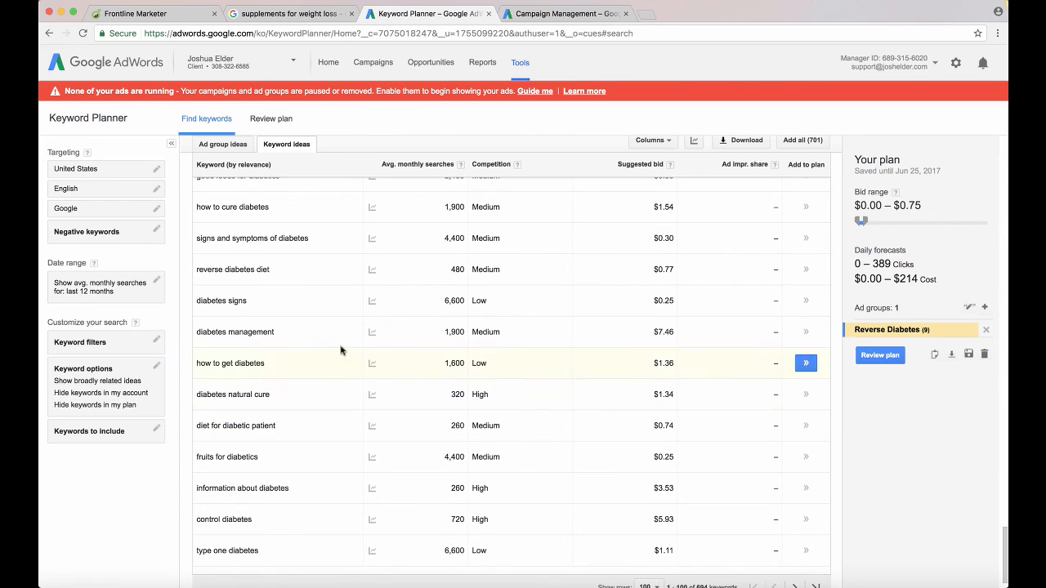
scroll(368, 324, up, 2)
scroll(367, 325, down, 5)
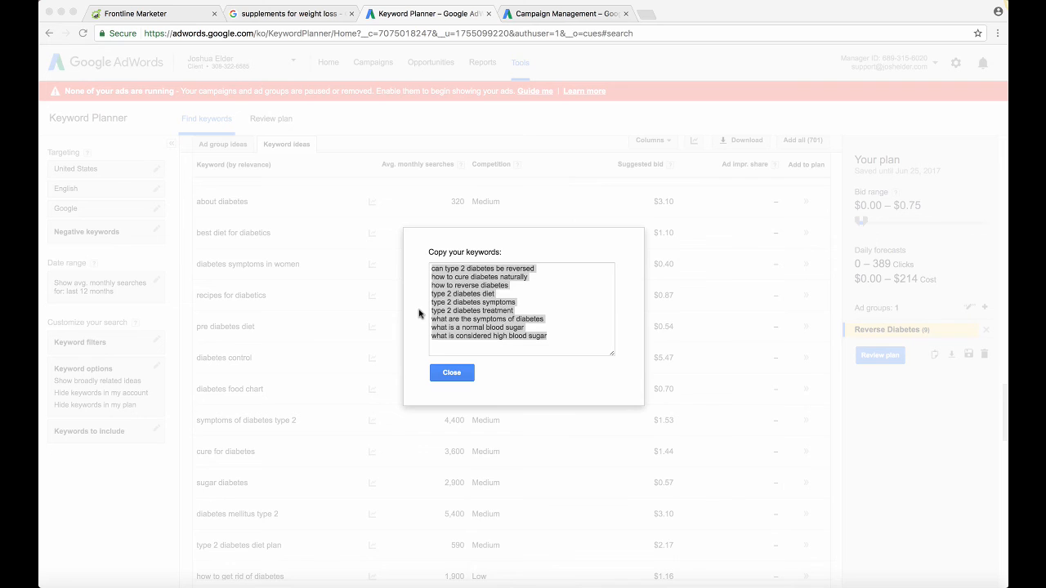
Close the list of keywords for copying, download the plan as an Excel CSV file and open it
click(447, 374)
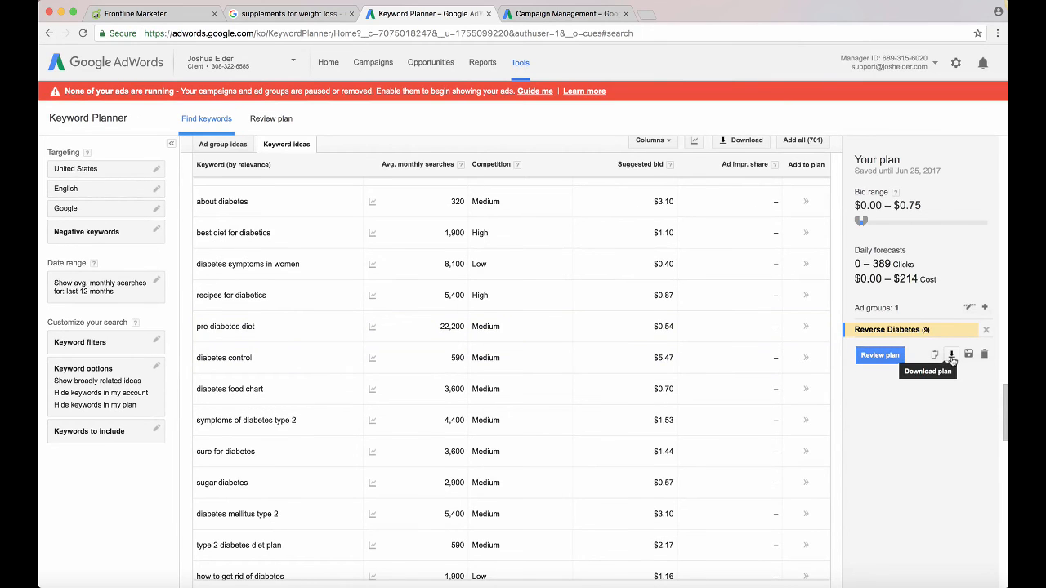
click(951, 355)
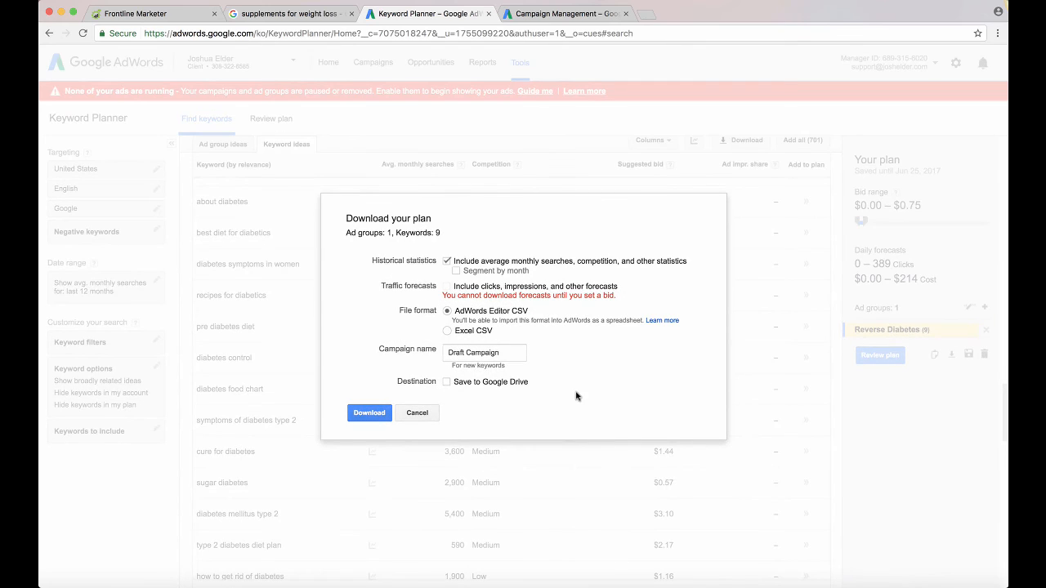
click(448, 331)
click(380, 412)
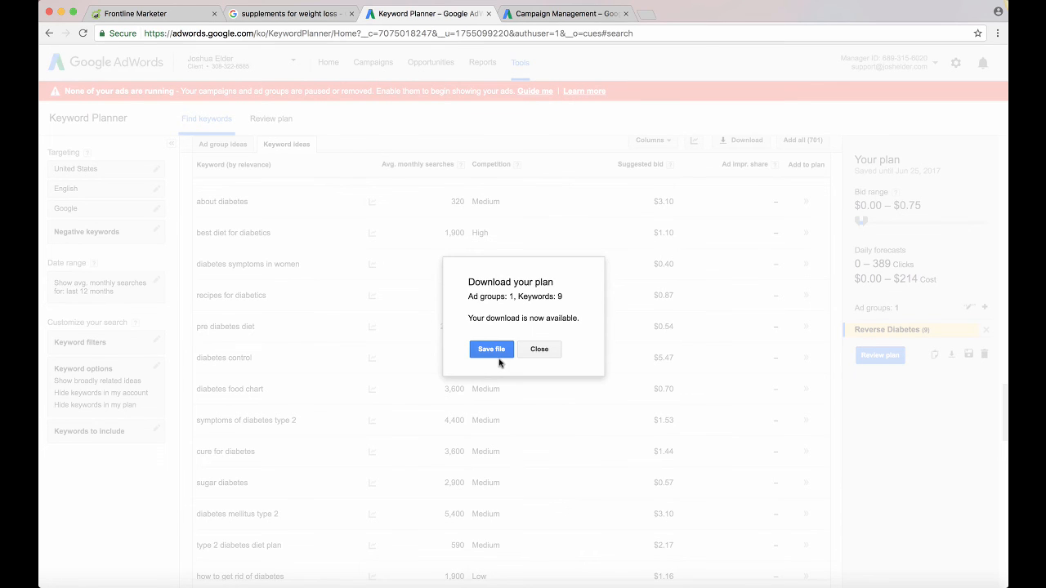
click(499, 356)
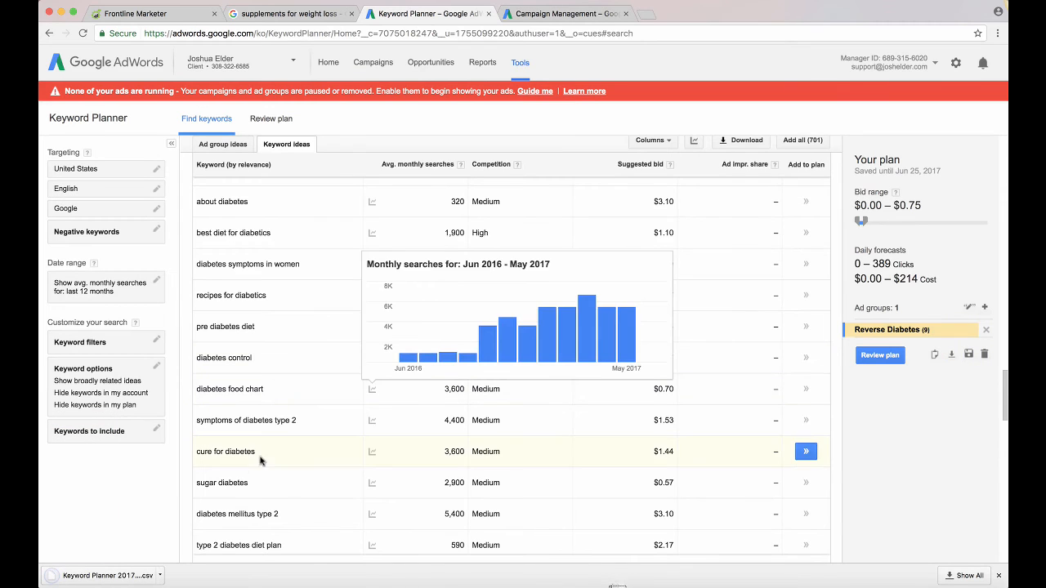
click(161, 576)
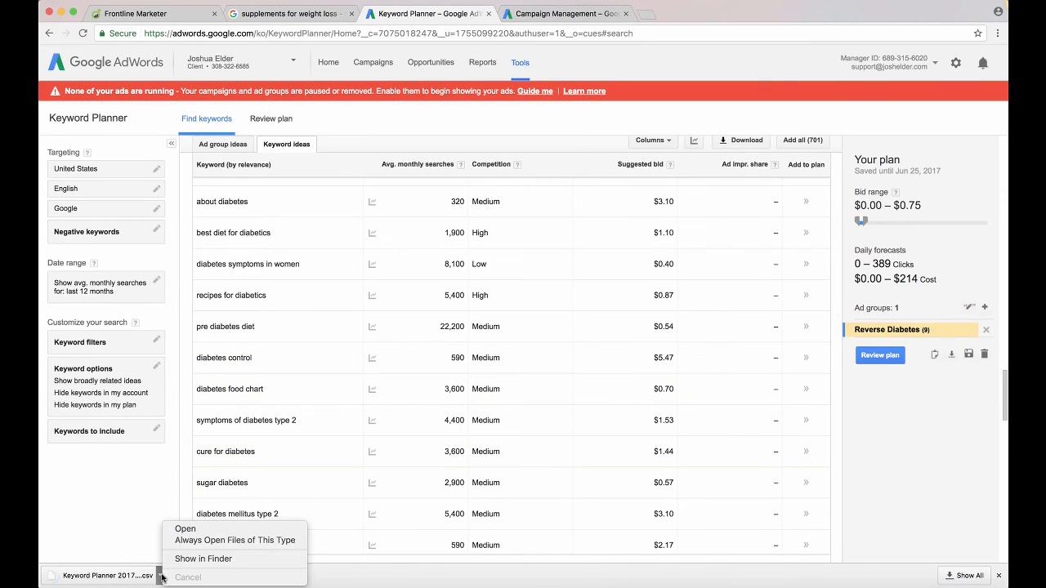
click(178, 529)
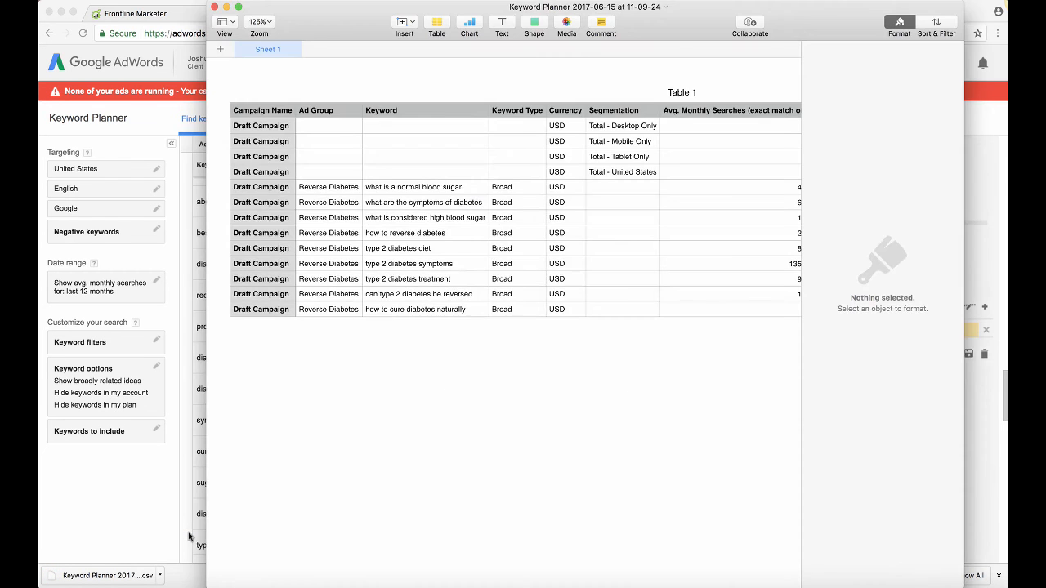
Examine the keywords and their average monthly searches in the spreadsheet, especially the row "what are the symptoms of diabetes"
scroll(609, 236, right, 5)
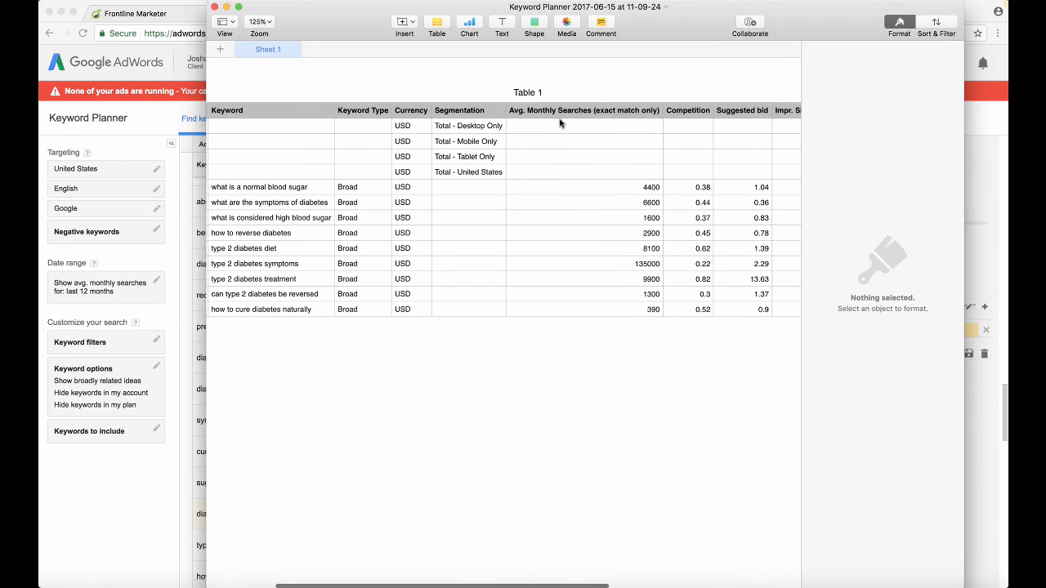
click(635, 203)
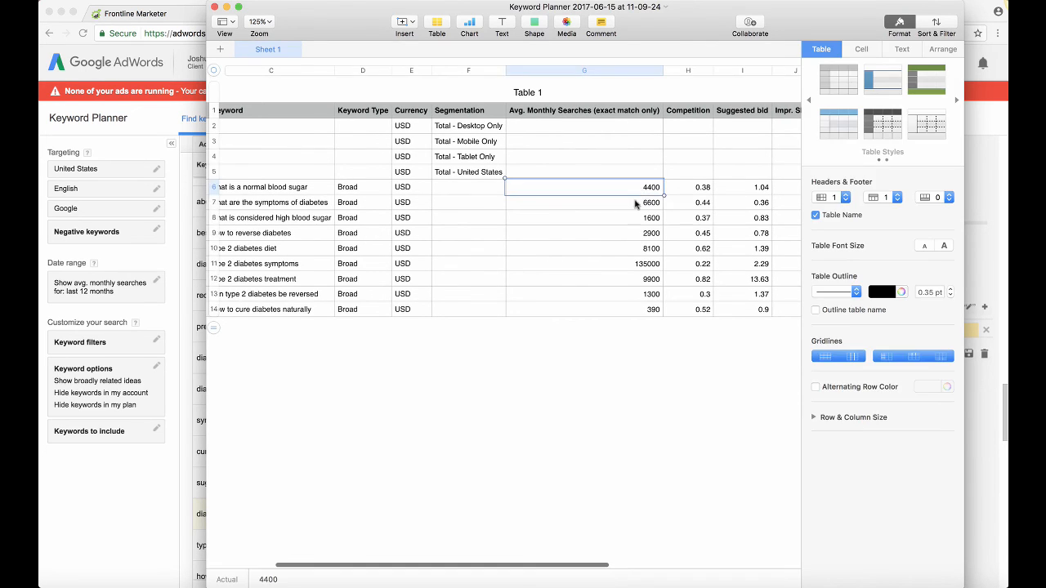
scroll(466, 239, left, 3)
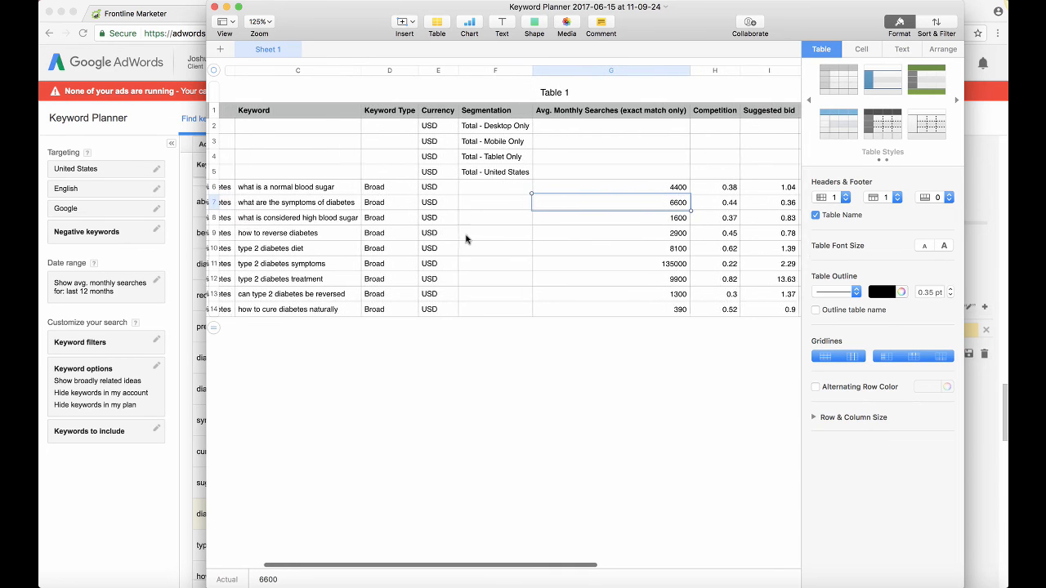
scroll(465, 238, left, 3)
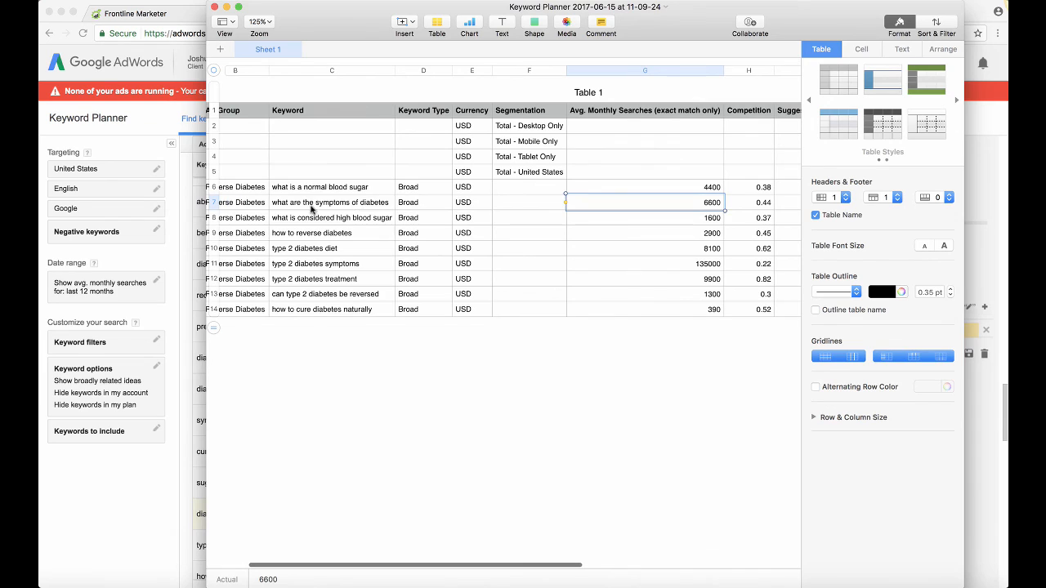
click(307, 207)
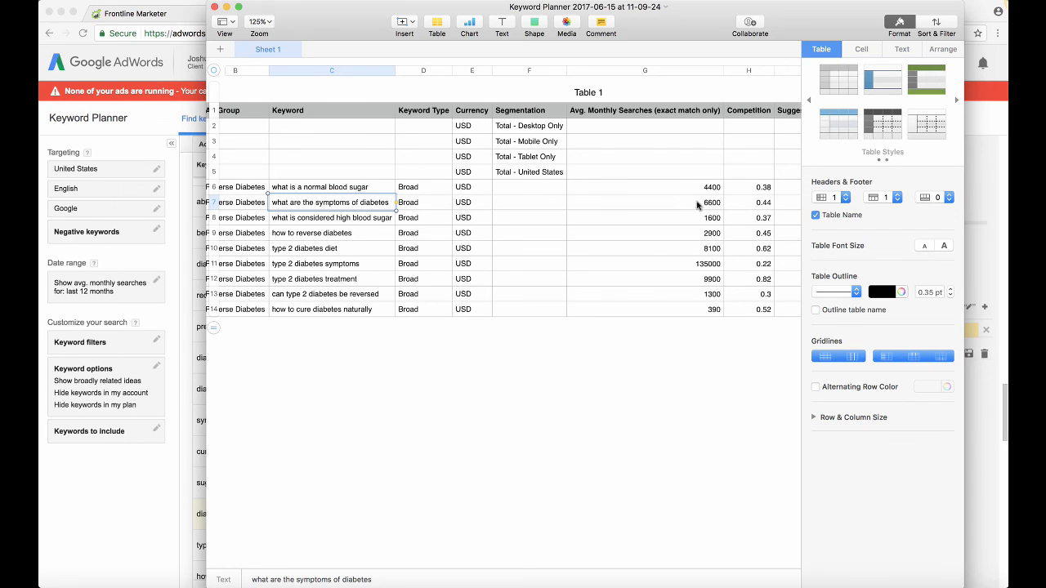
click(699, 205)
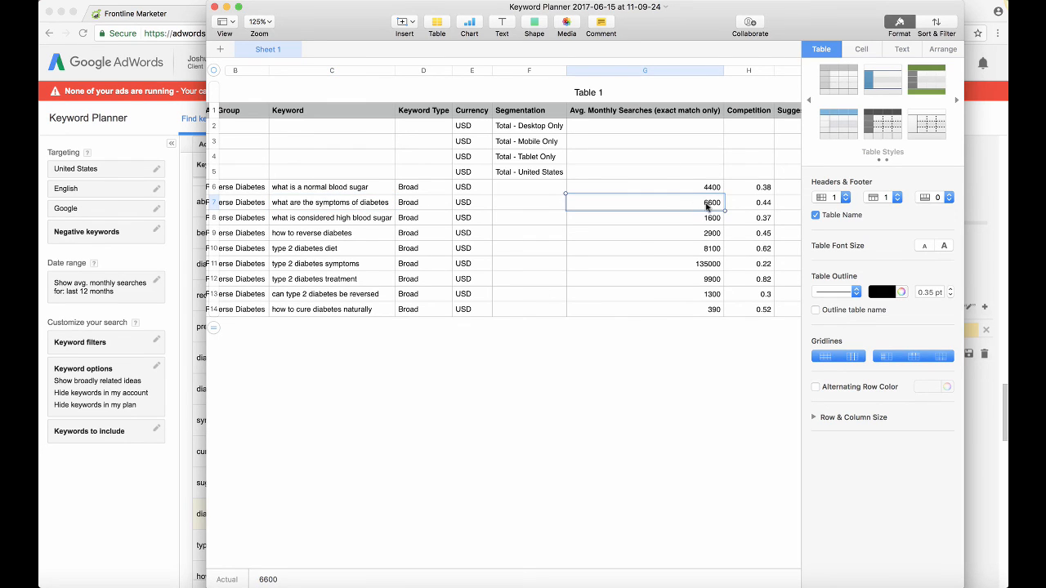